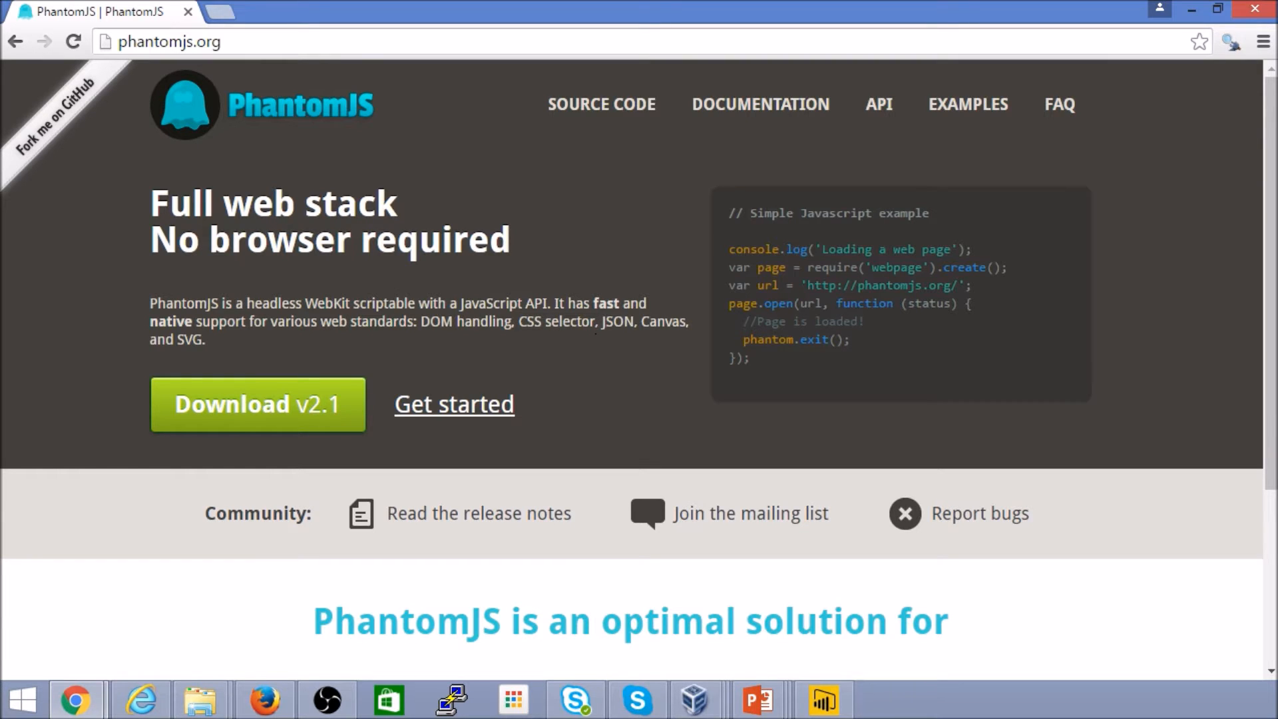
# Switch away from Chrome and bring up the window switcher listing the open windows.
pyautogui.hotkey('alt', 'Tab')
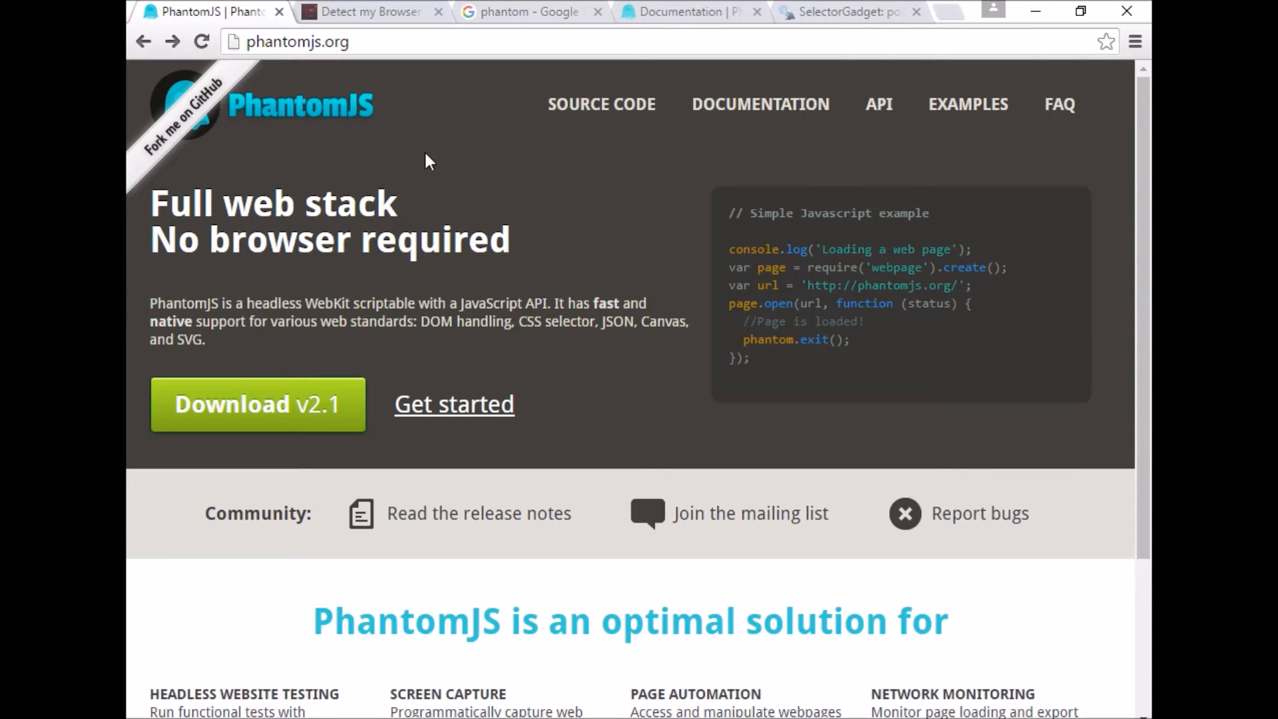
pyautogui.hotkey('alt', 'Tab')
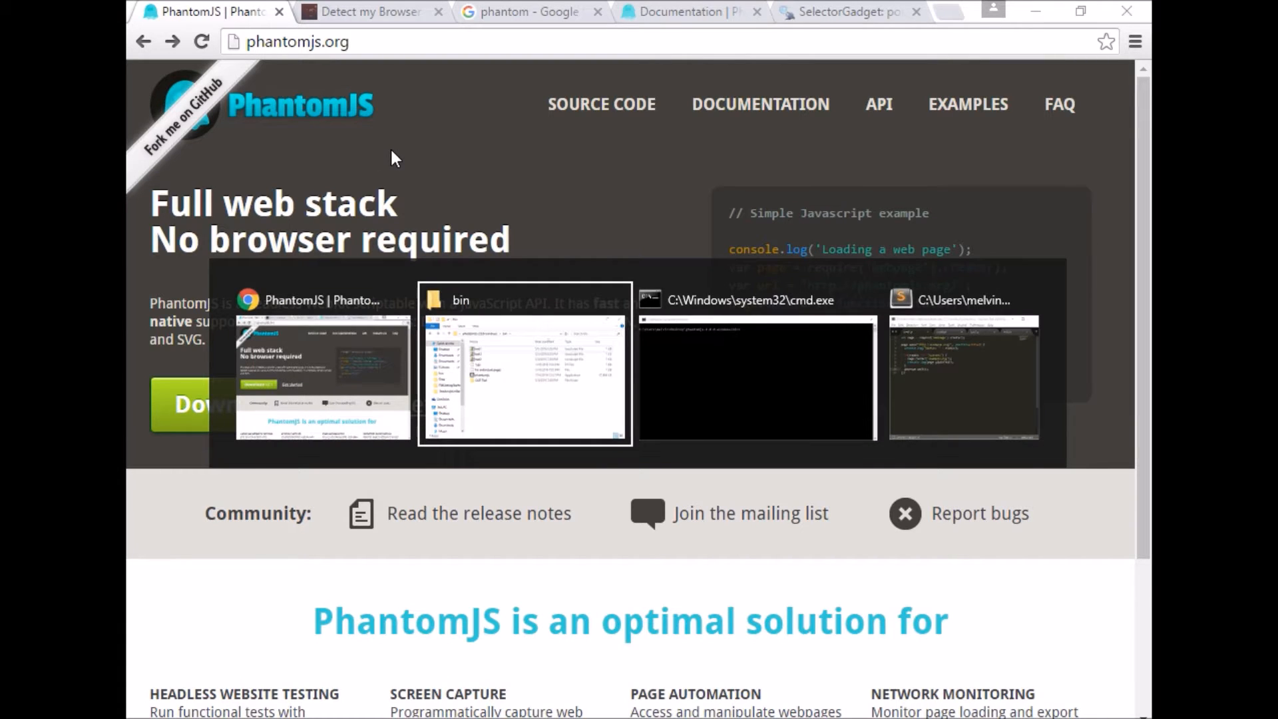
# Bring Sublime Text with test1.js to the front and reposition the editor window.
pyautogui.hotkey('alt', 'Tab')
pyautogui.press('F5')
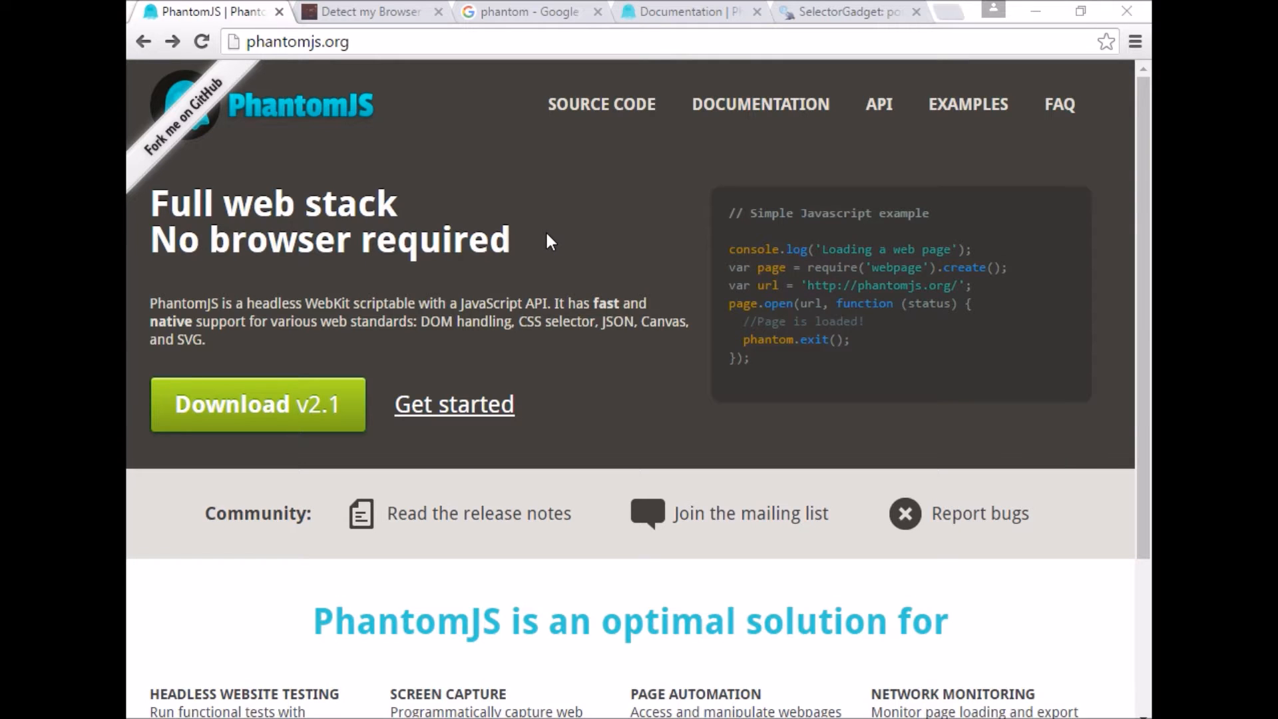
pyautogui.hotkey('alt', 'Tab')
pyautogui.hotkey('alt', 'Tab')
pyautogui.hotkey('alt', 'Tab')
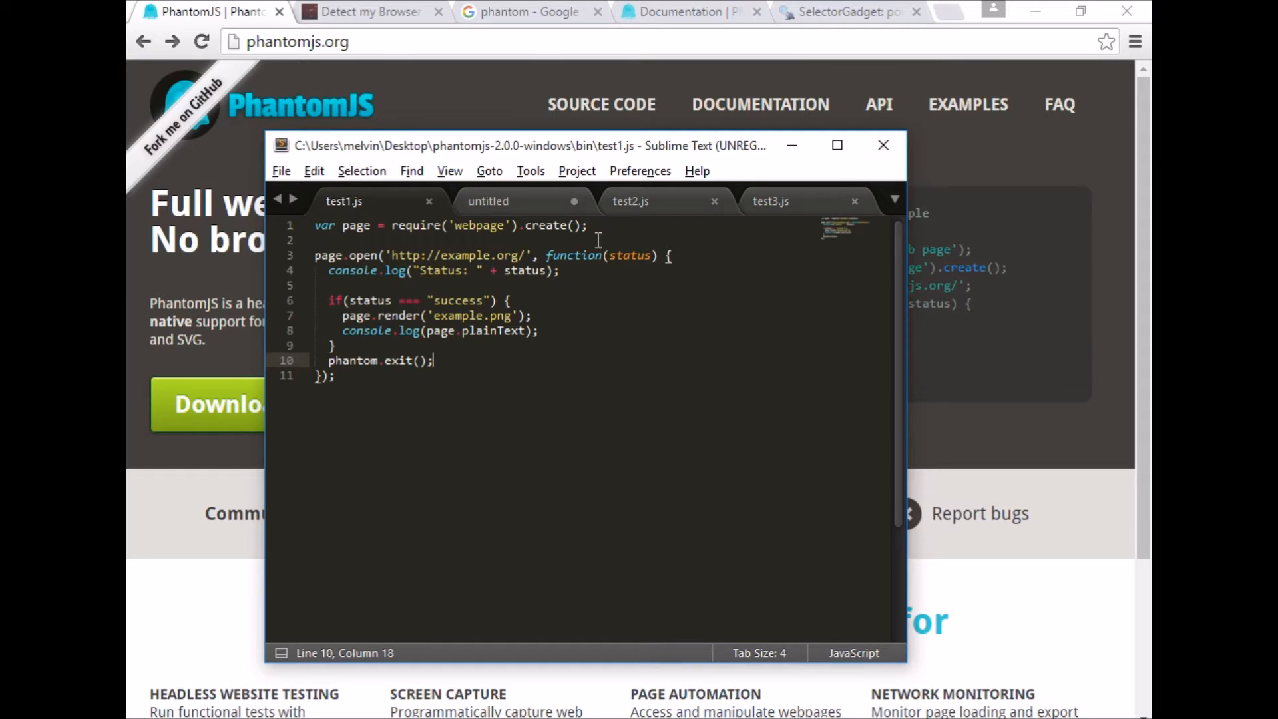
pyautogui.click(448, 289)
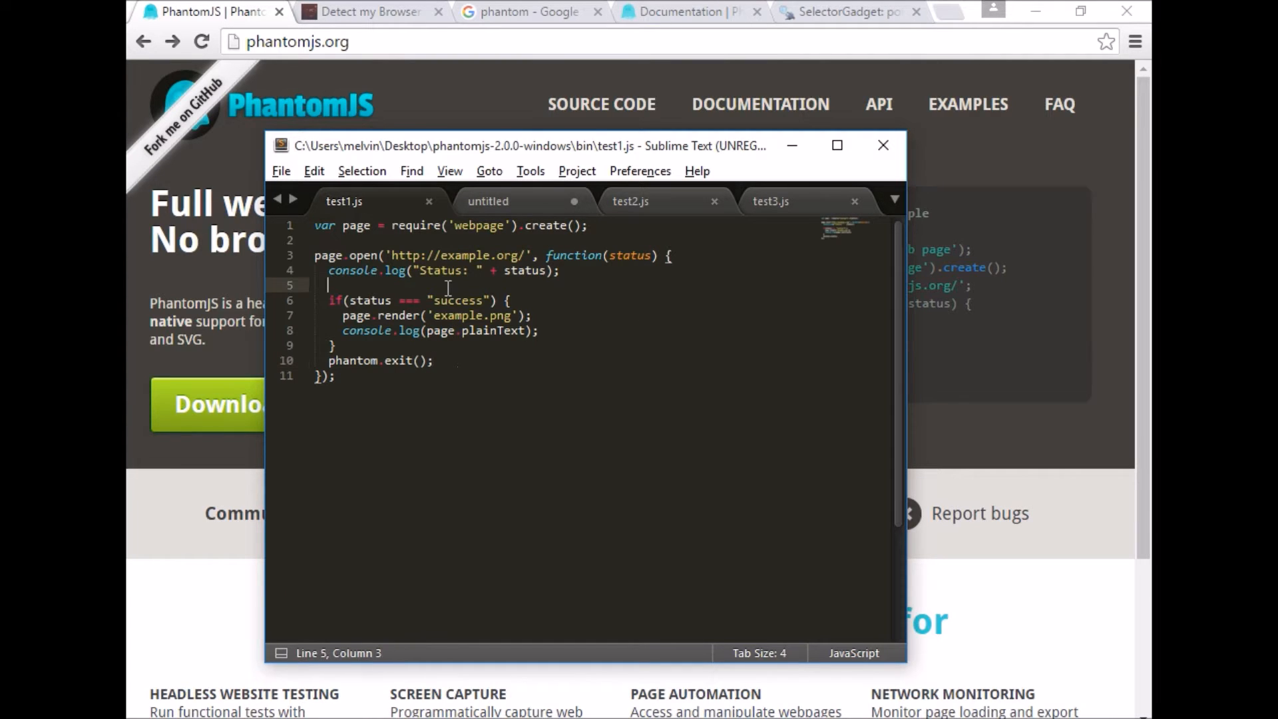
pyautogui.moveTo(460, 146)
pyautogui.mouseDown()
pyautogui.moveTo(499, 197)
pyautogui.moveTo(492, 185)
pyautogui.mouseUp()
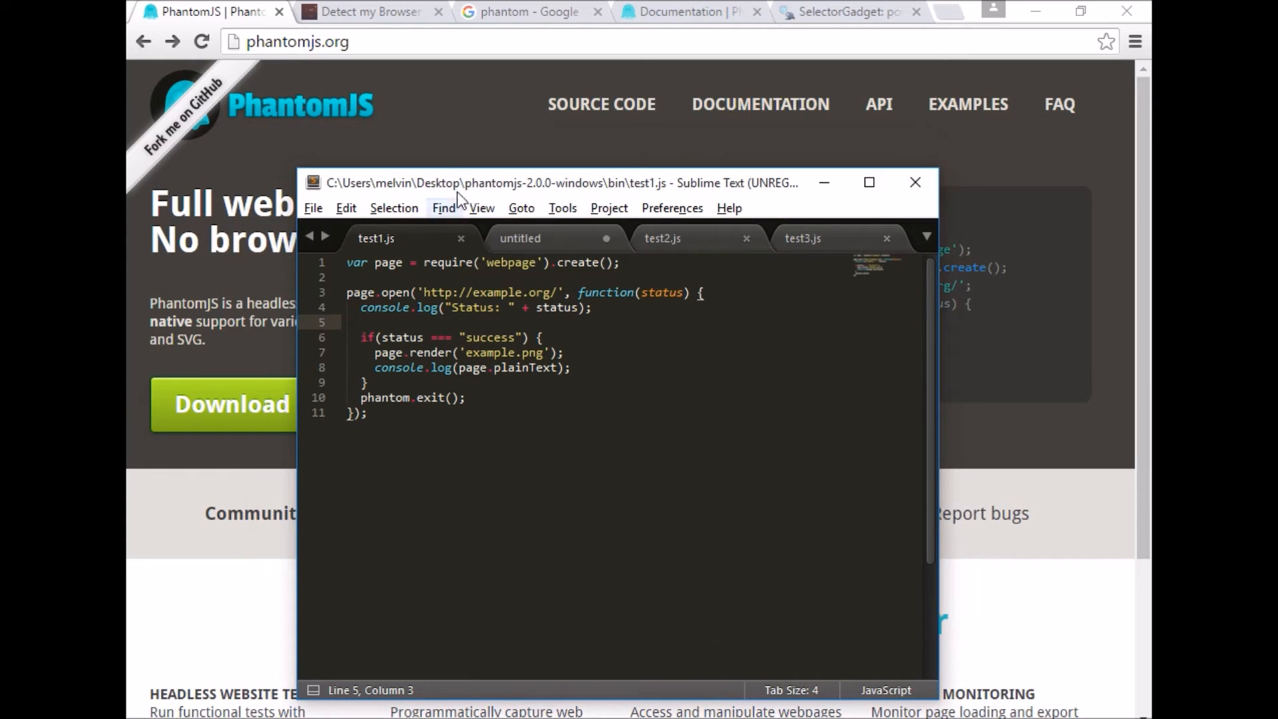
pyautogui.moveTo(493, 184); pyautogui.dragTo(533, 176)
pyautogui.click(501, 285)
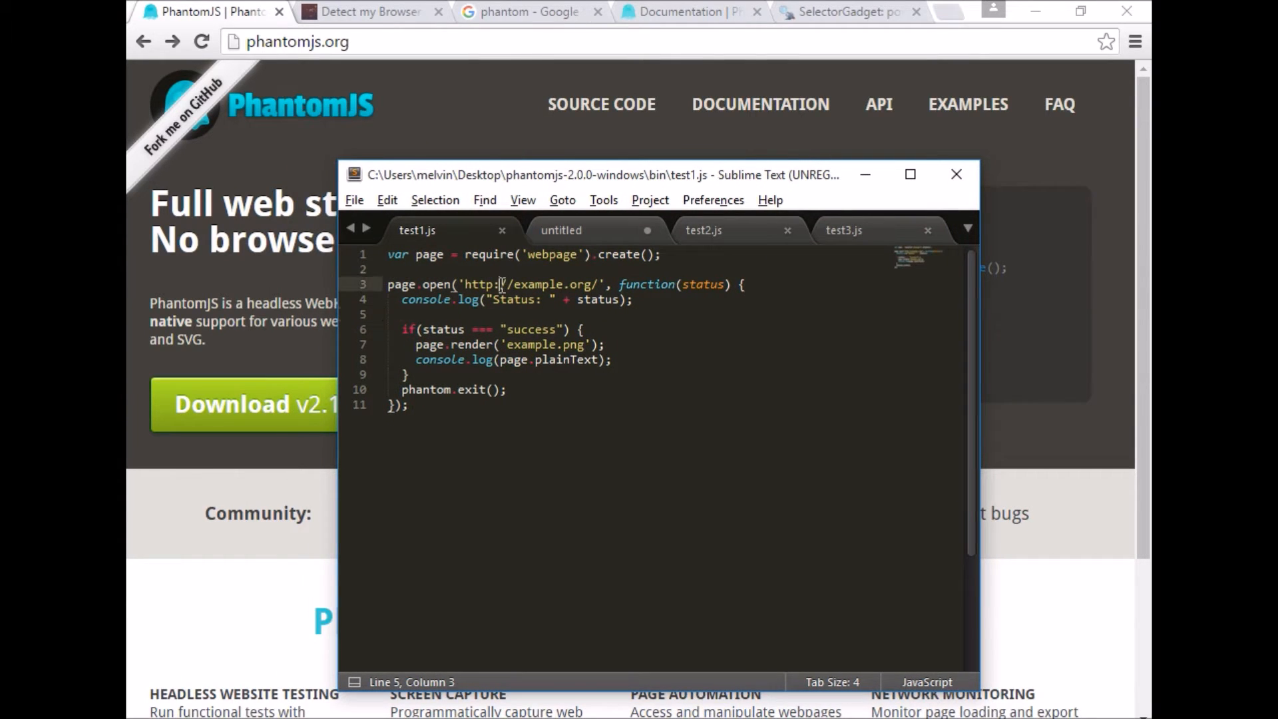
# Walk through test1.js: the page creation line, the example.org URL, the callback body and phantom.exit().
pyautogui.moveTo(391, 254); pyautogui.dragTo(686, 255)
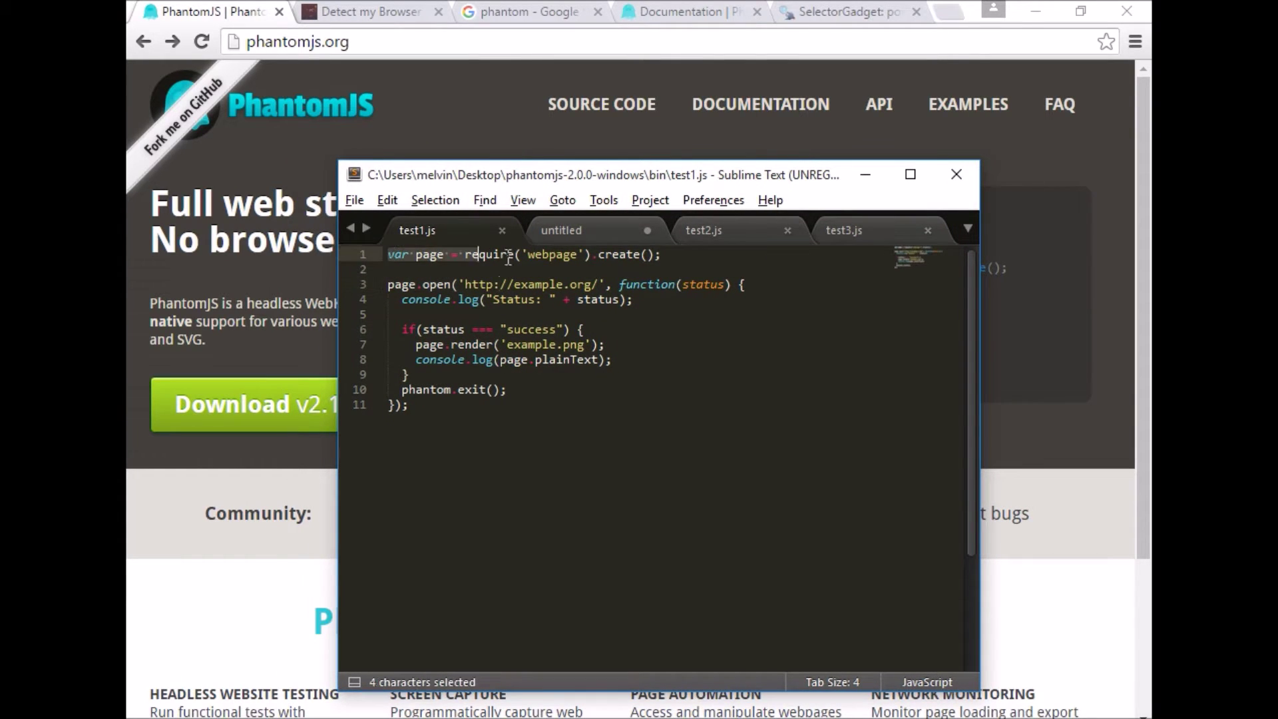
pyautogui.click(662, 257)
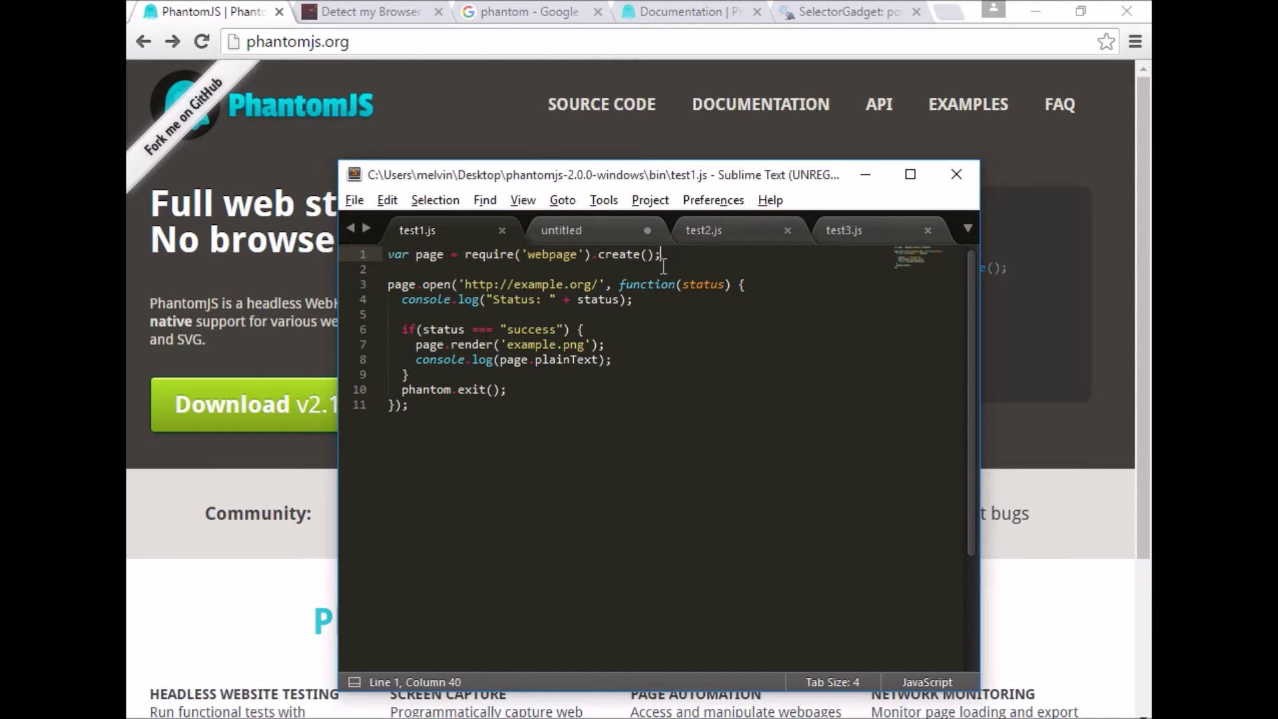
pyautogui.moveTo(443, 255); pyautogui.dragTo(430, 255)
pyautogui.doubleClick(430, 255)
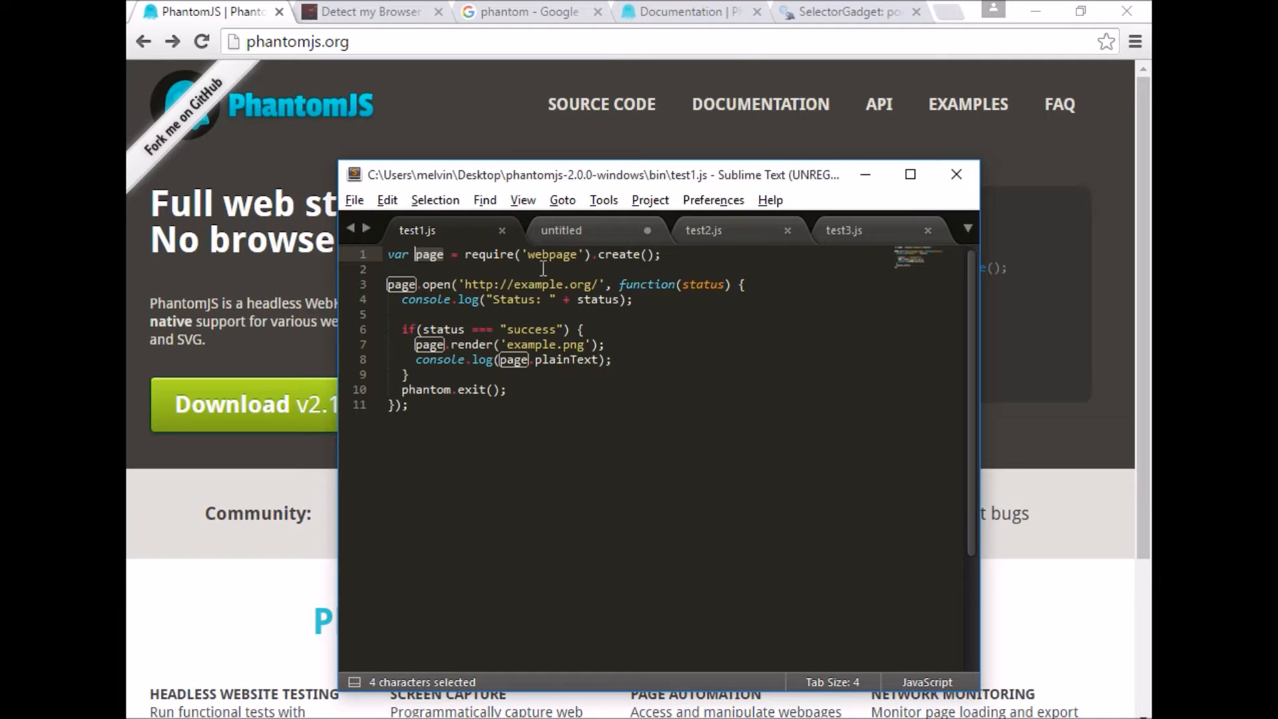
pyautogui.click(472, 285)
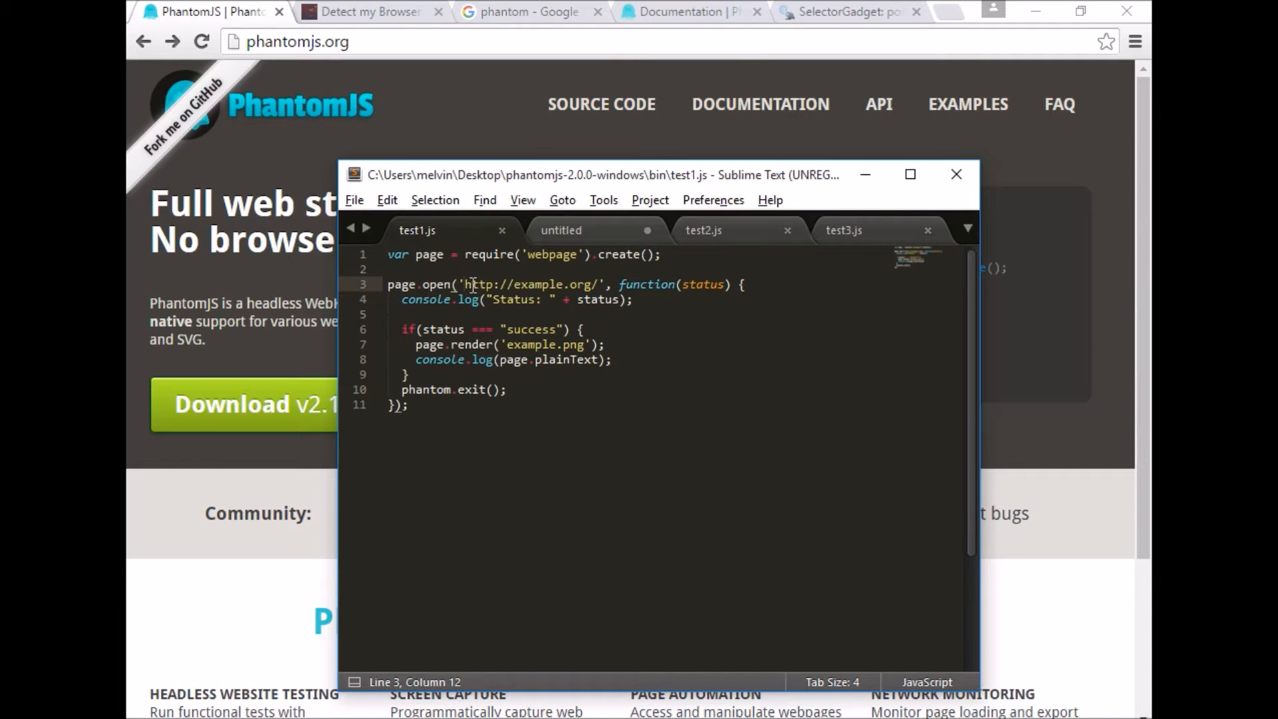
pyautogui.moveTo(467, 285); pyautogui.dragTo(600, 285)
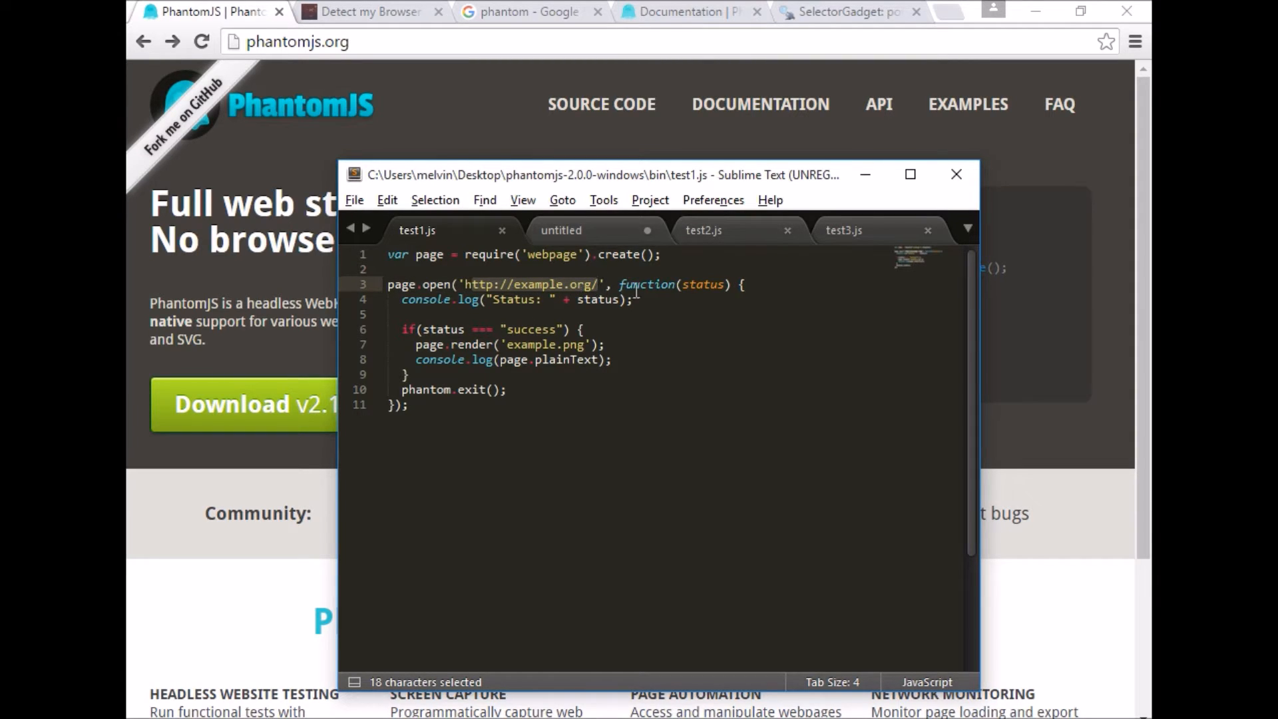
pyautogui.moveTo(403, 299); pyautogui.dragTo(407, 374)
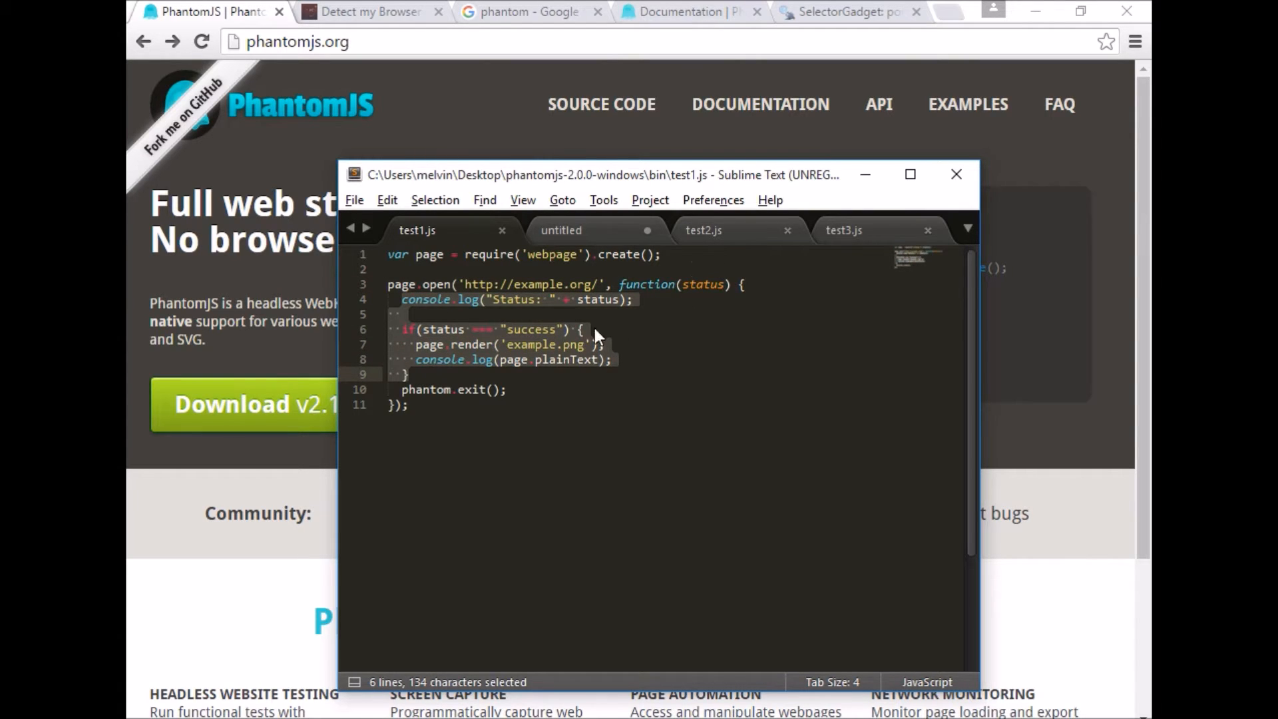
pyautogui.click(439, 377)
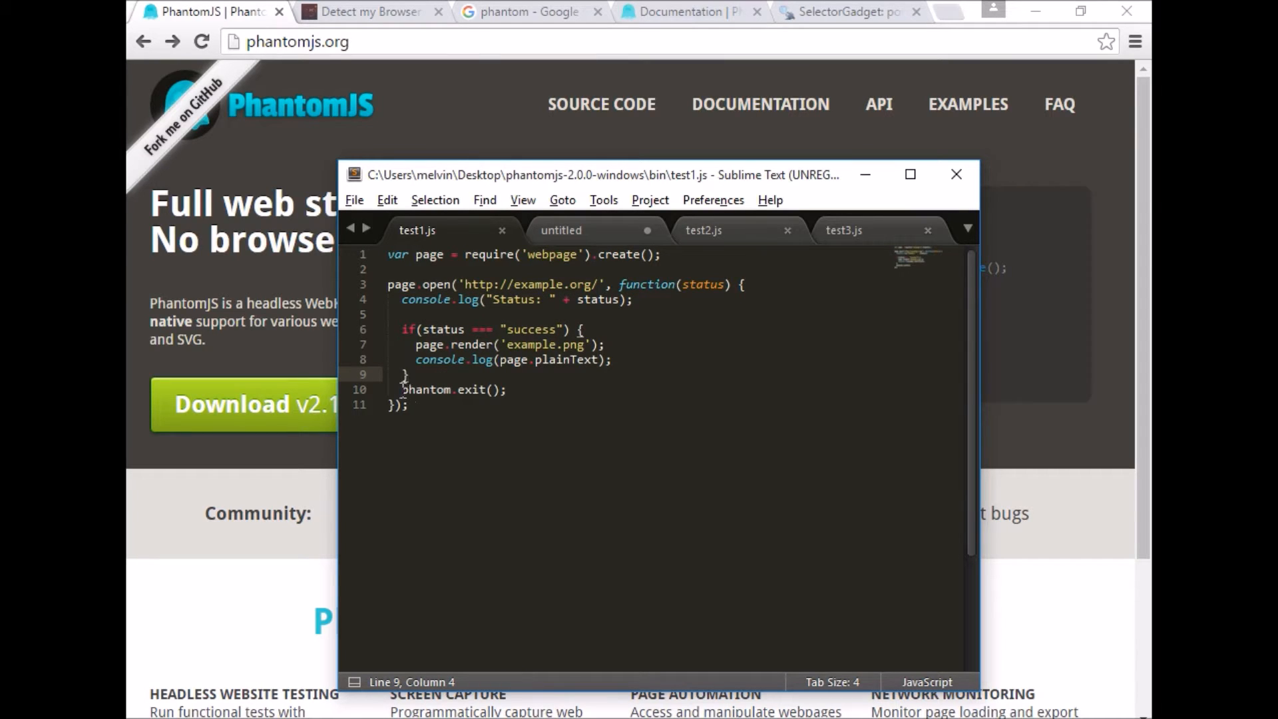
pyautogui.moveTo(403, 390); pyautogui.dragTo(544, 395)
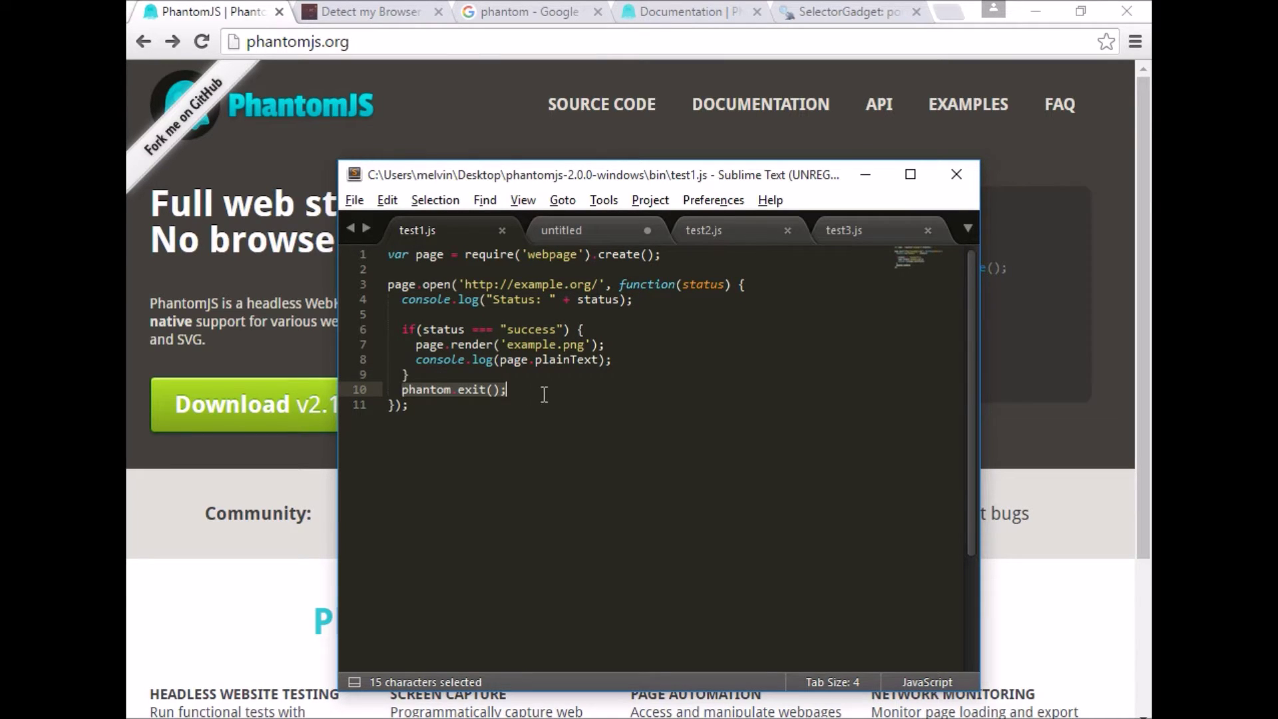
pyautogui.click(499, 378)
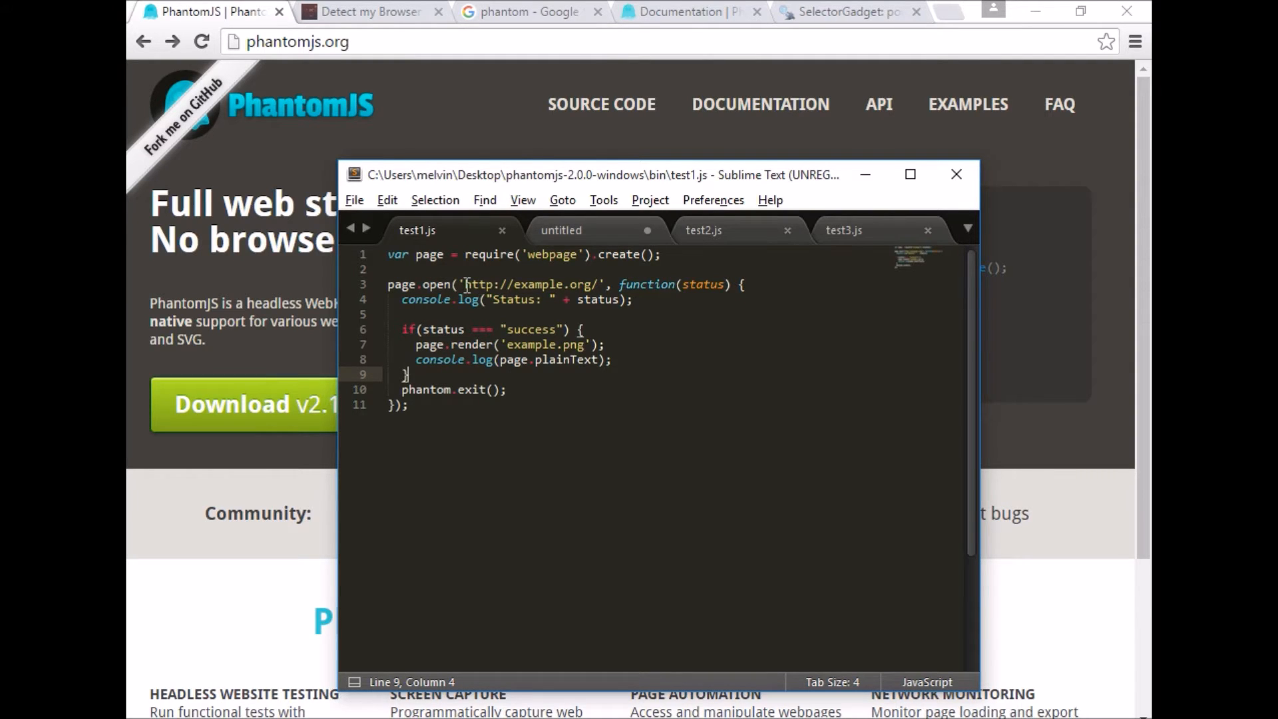
pyautogui.moveTo(464, 287); pyautogui.dragTo(598, 285)
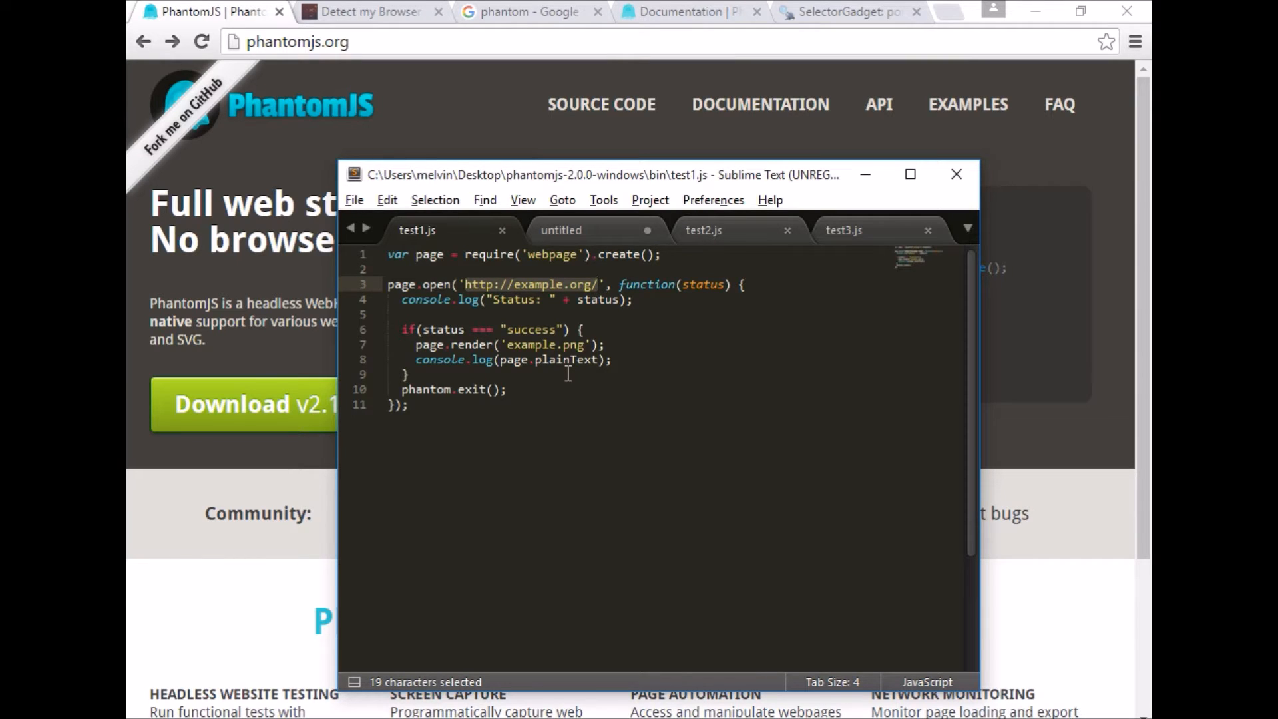
pyautogui.hotkey('ctrl', 'c')
pyautogui.click(406, 41)
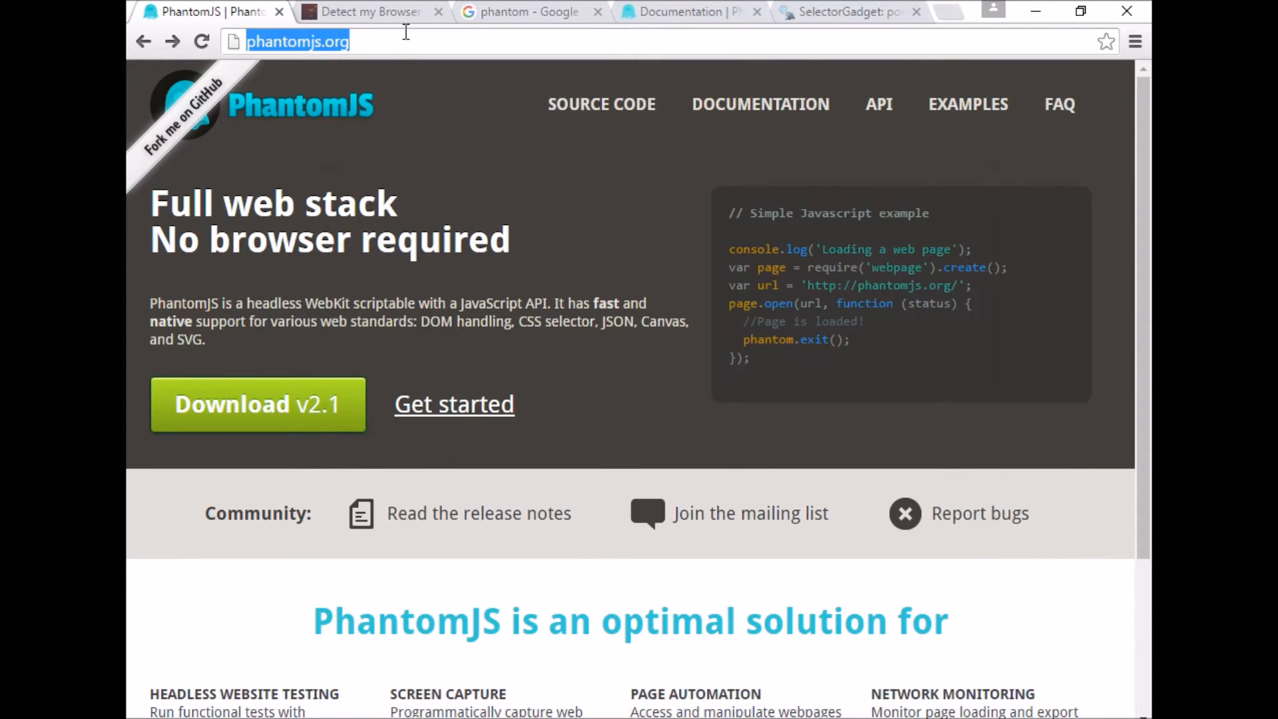
pyautogui.hotkey('ctrl', 'v')
pyautogui.press('Return')
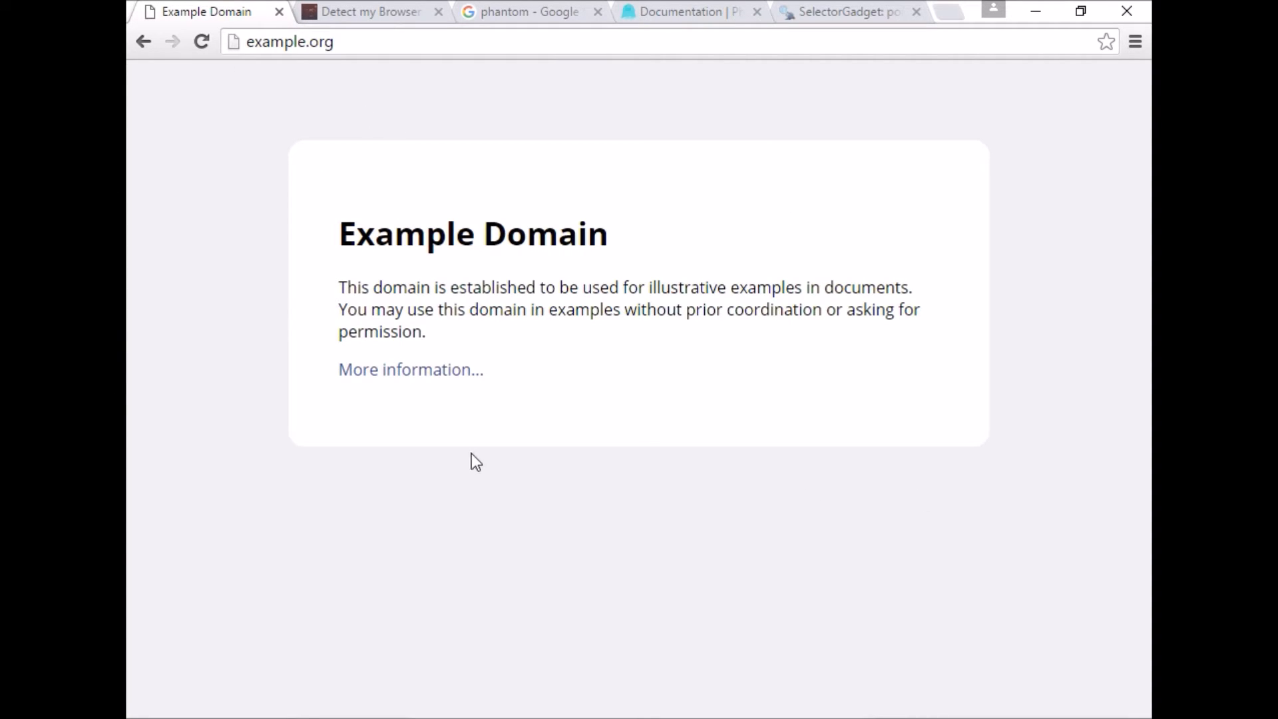
pyautogui.hotkey('alt', 'Tab')
pyautogui.click(469, 328)
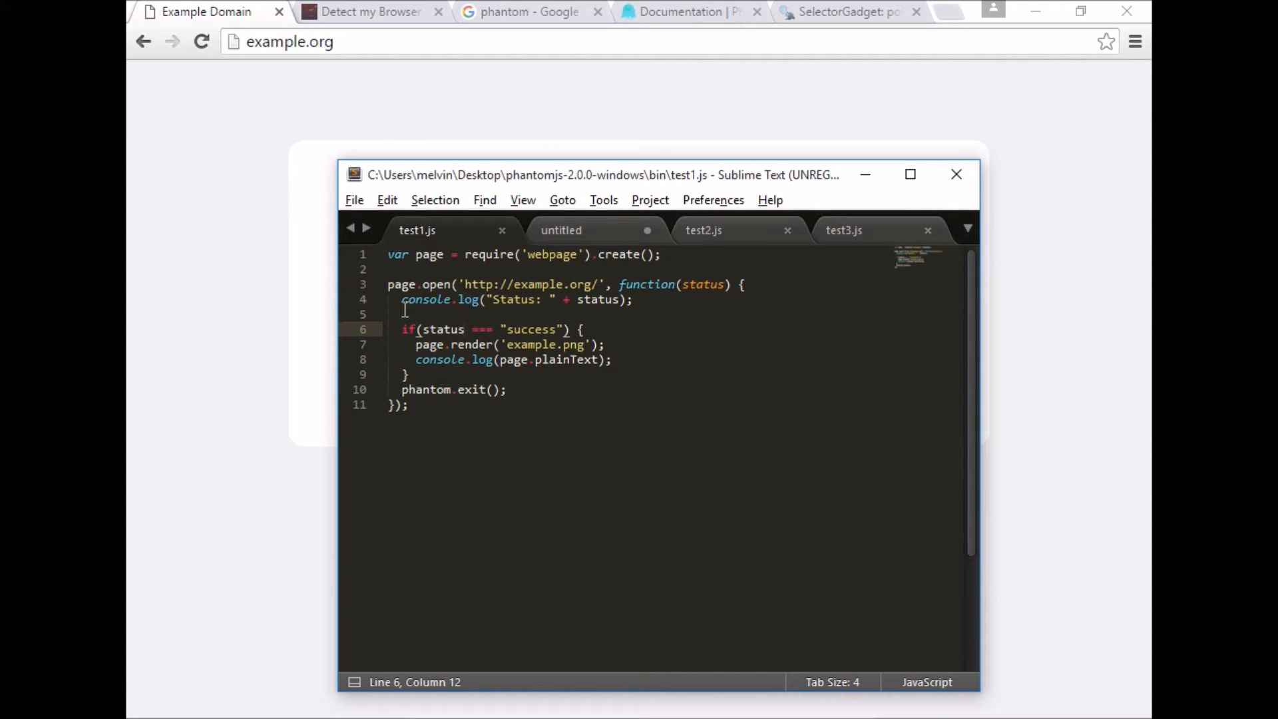
# Go over the status 'success' check and the page.render example.png line, then switch to the command prompt.
pyautogui.moveTo(406, 300); pyautogui.dragTo(402, 314)
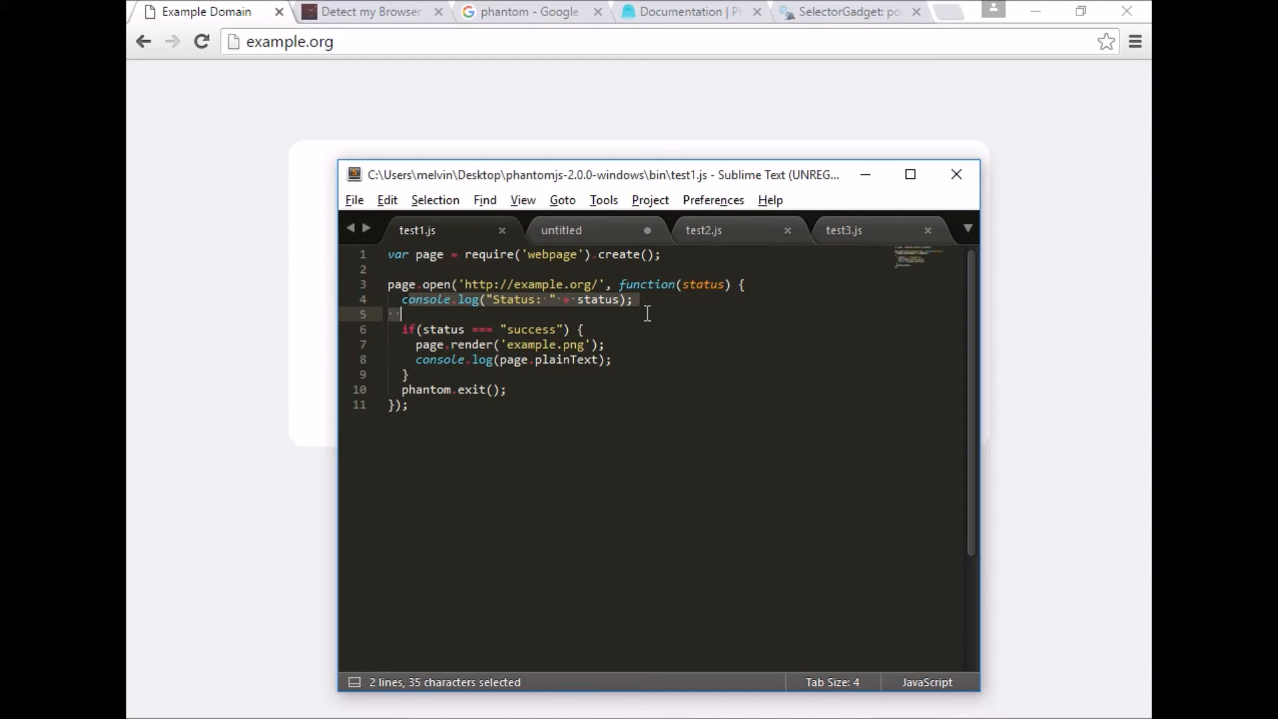
pyautogui.click(577, 349)
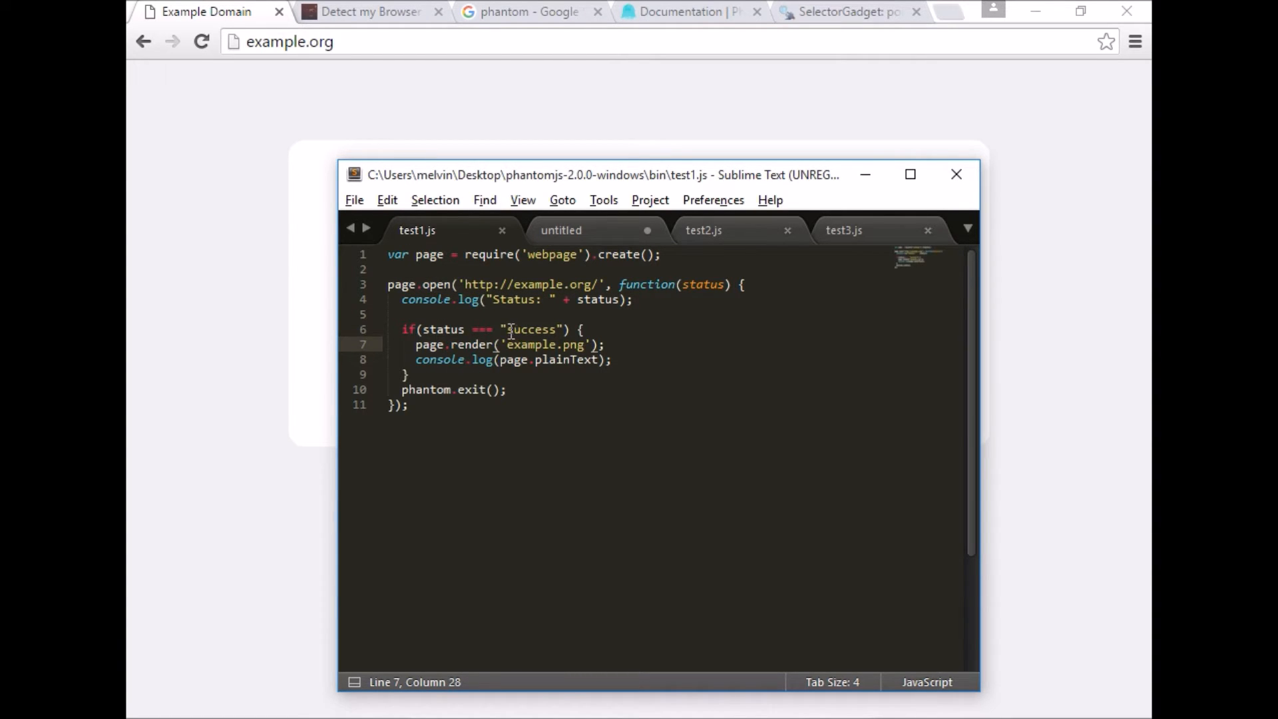
pyautogui.moveTo(507, 329); pyautogui.dragTo(565, 330)
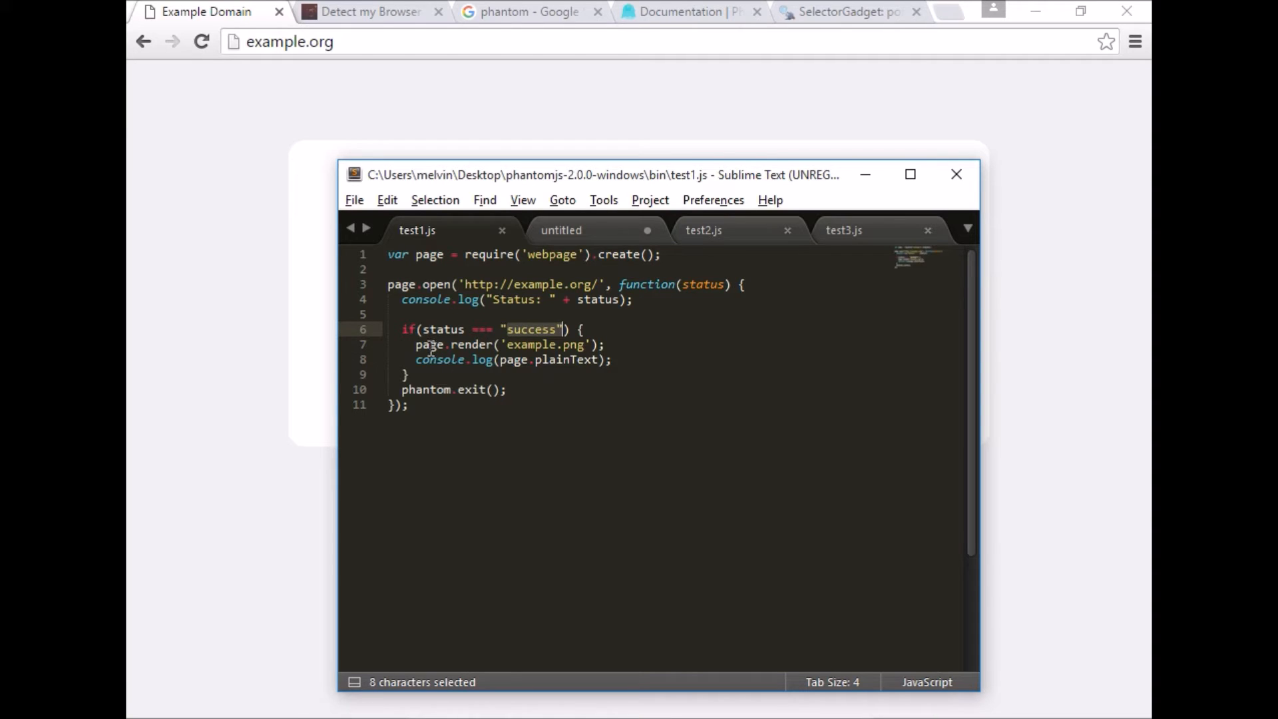
pyautogui.moveTo(416, 344); pyautogui.dragTo(601, 345)
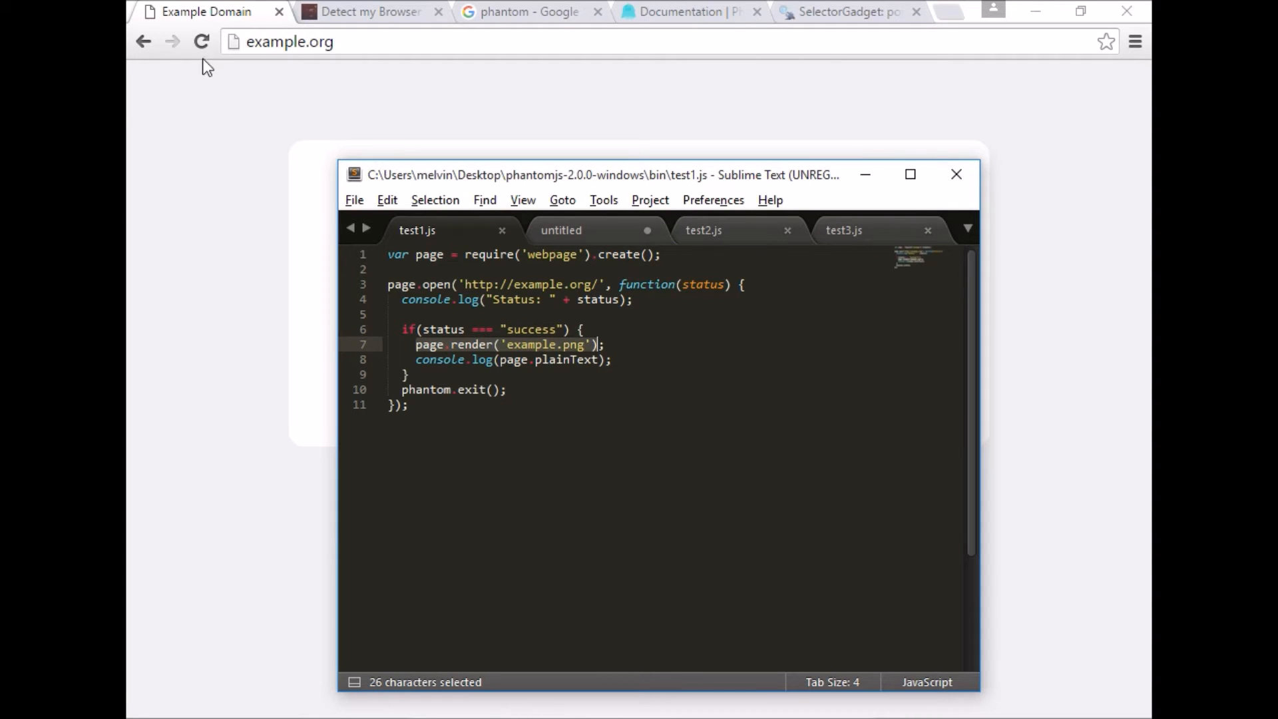
pyautogui.click(220, 182)
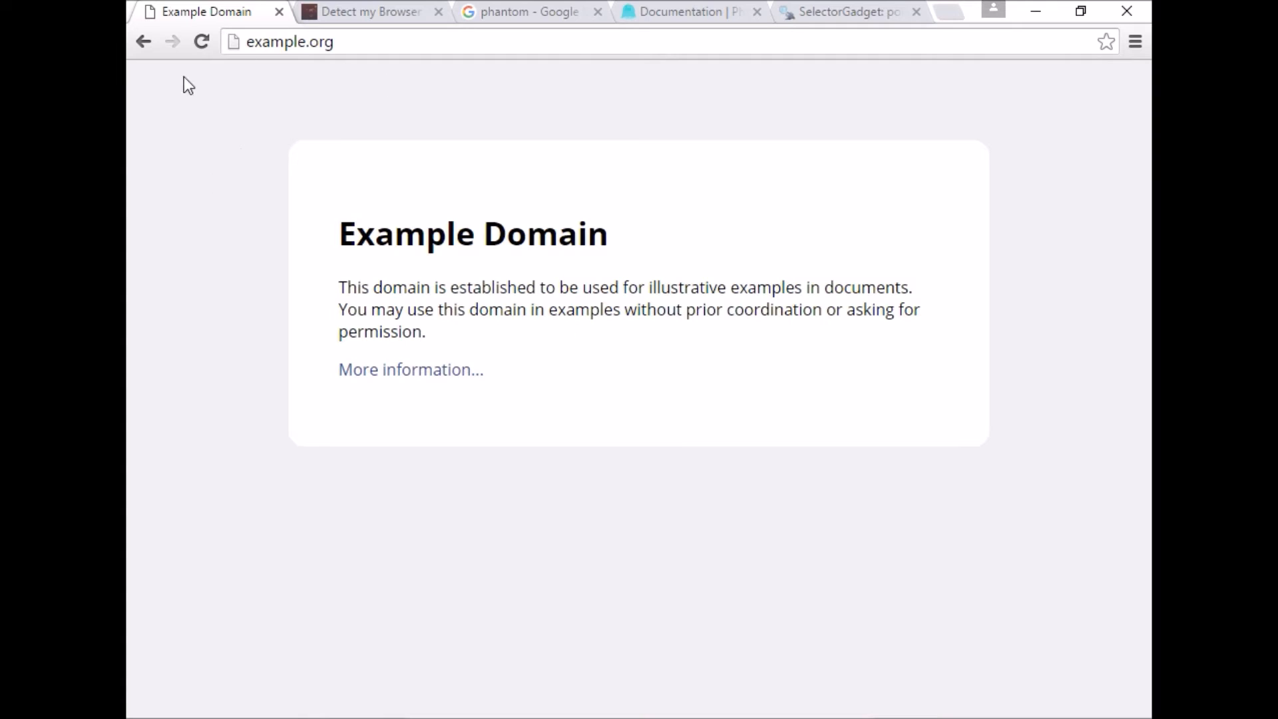
pyautogui.hotkey('alt', 'Tab')
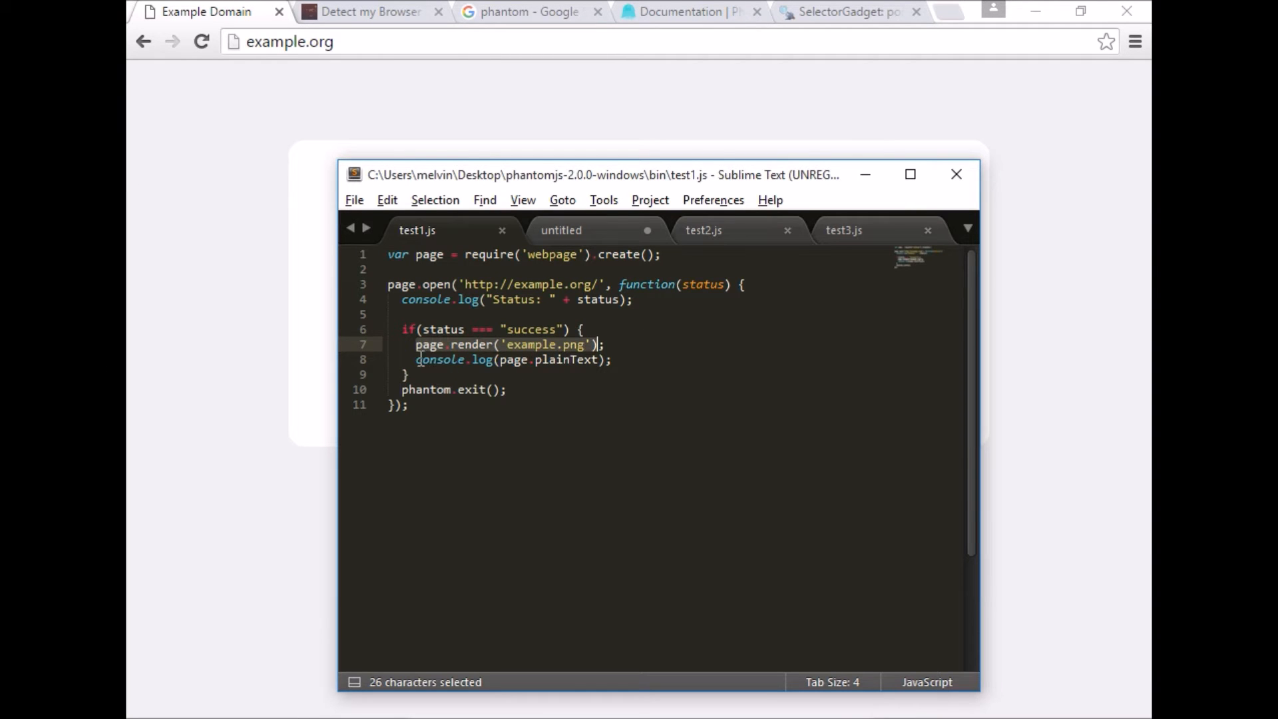
pyautogui.moveTo(418, 359); pyautogui.dragTo(607, 344)
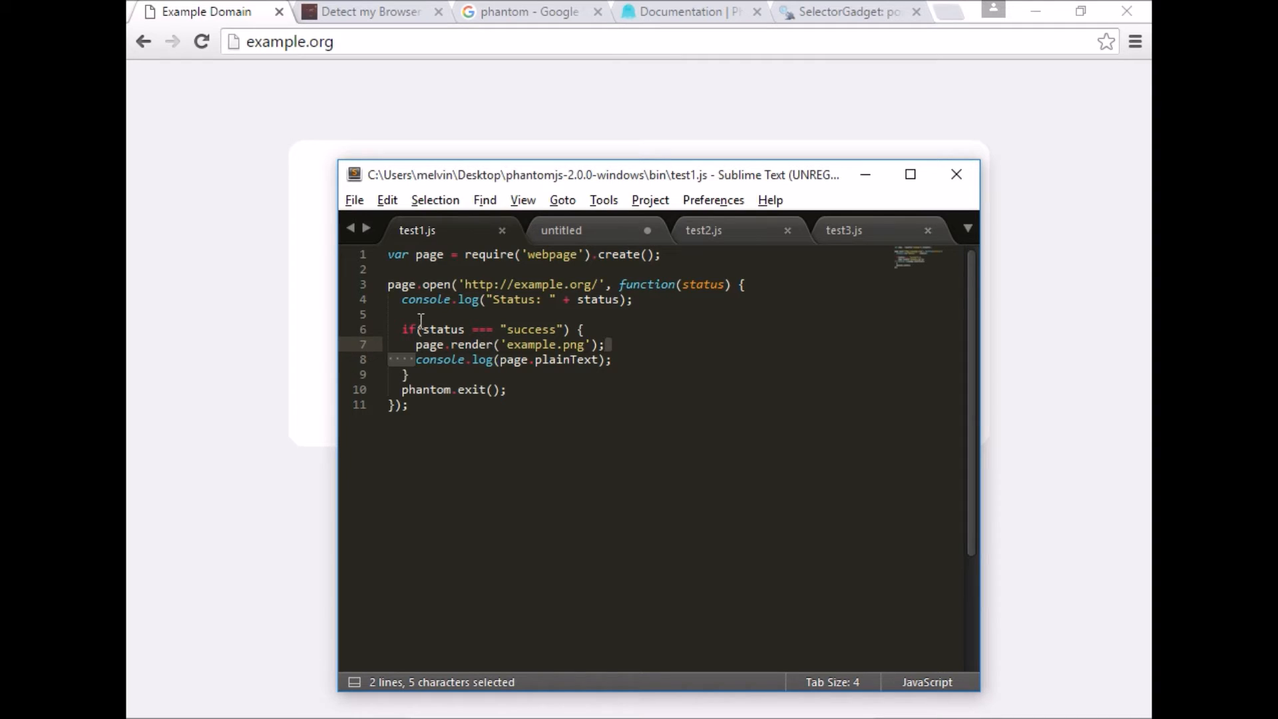
pyautogui.click(651, 371)
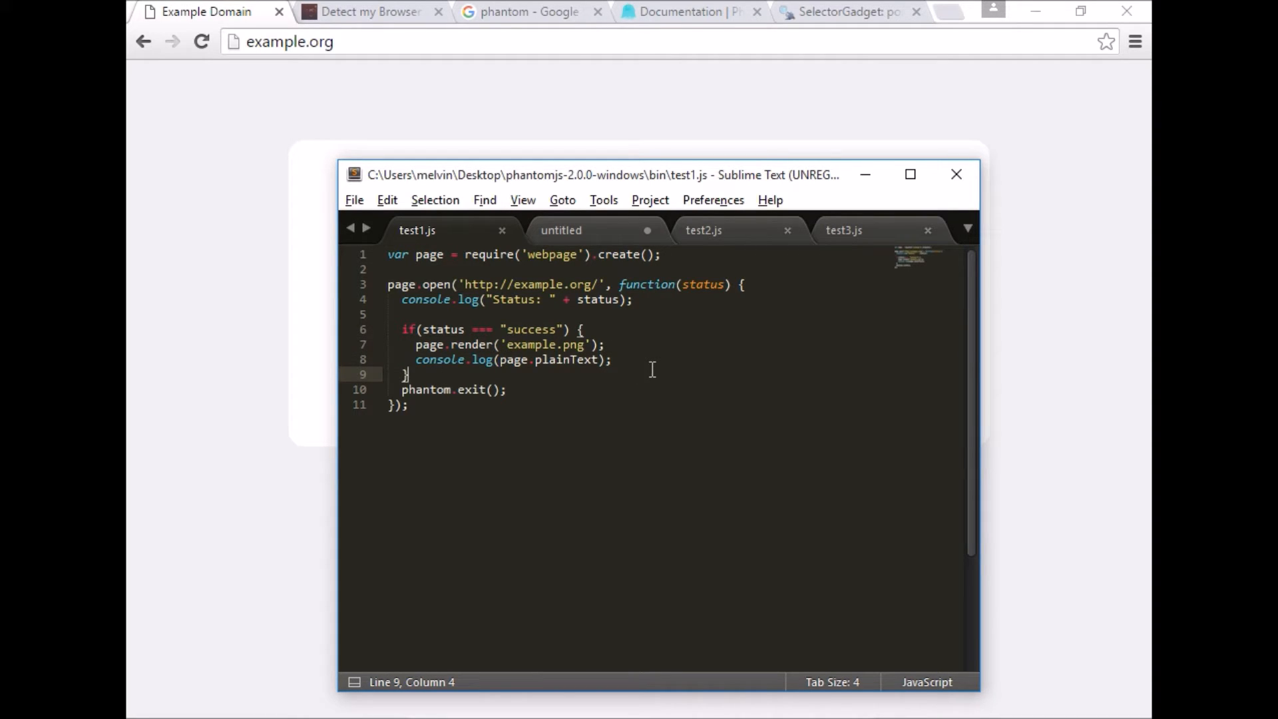
pyautogui.hotkey('alt', 'Tab')
pyautogui.hotkey('alt', 'Tab')
pyautogui.hotkey('alt', 'Tab')
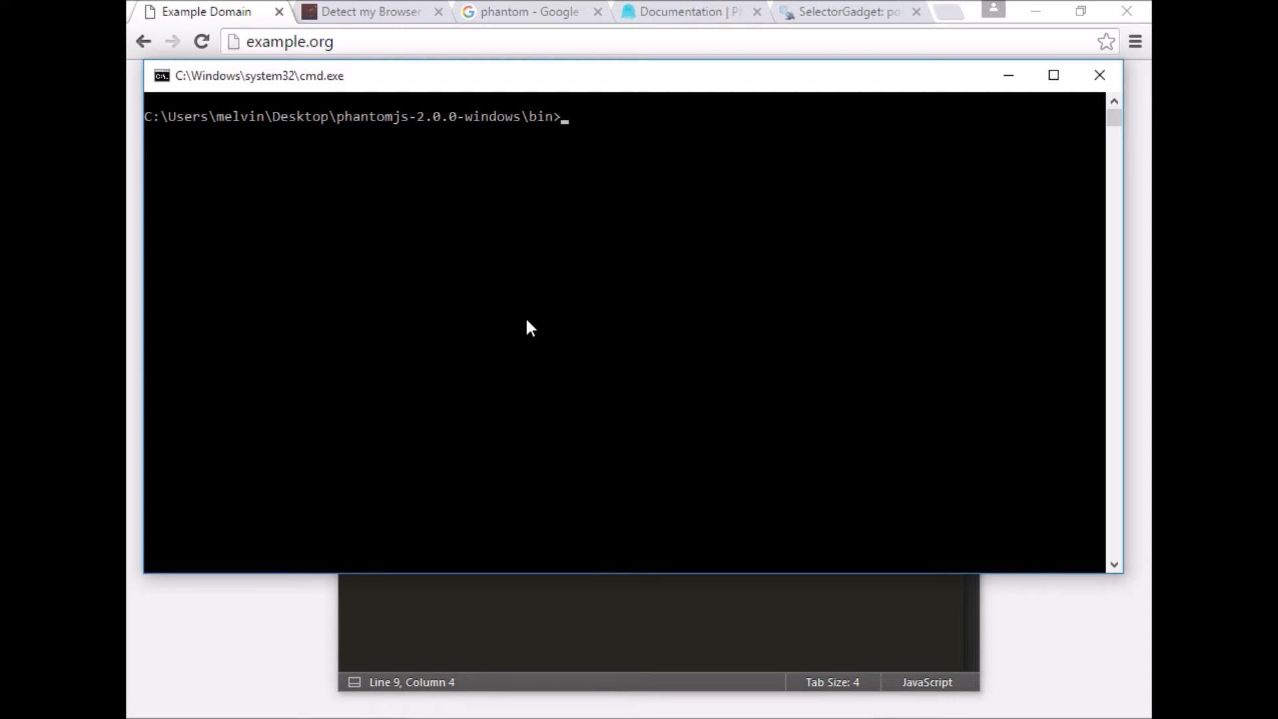
pyautogui.write('p')
pyautogui.write('hanto')
pyautogui.write('mjs tes')
pyautogui.write('t1.js')
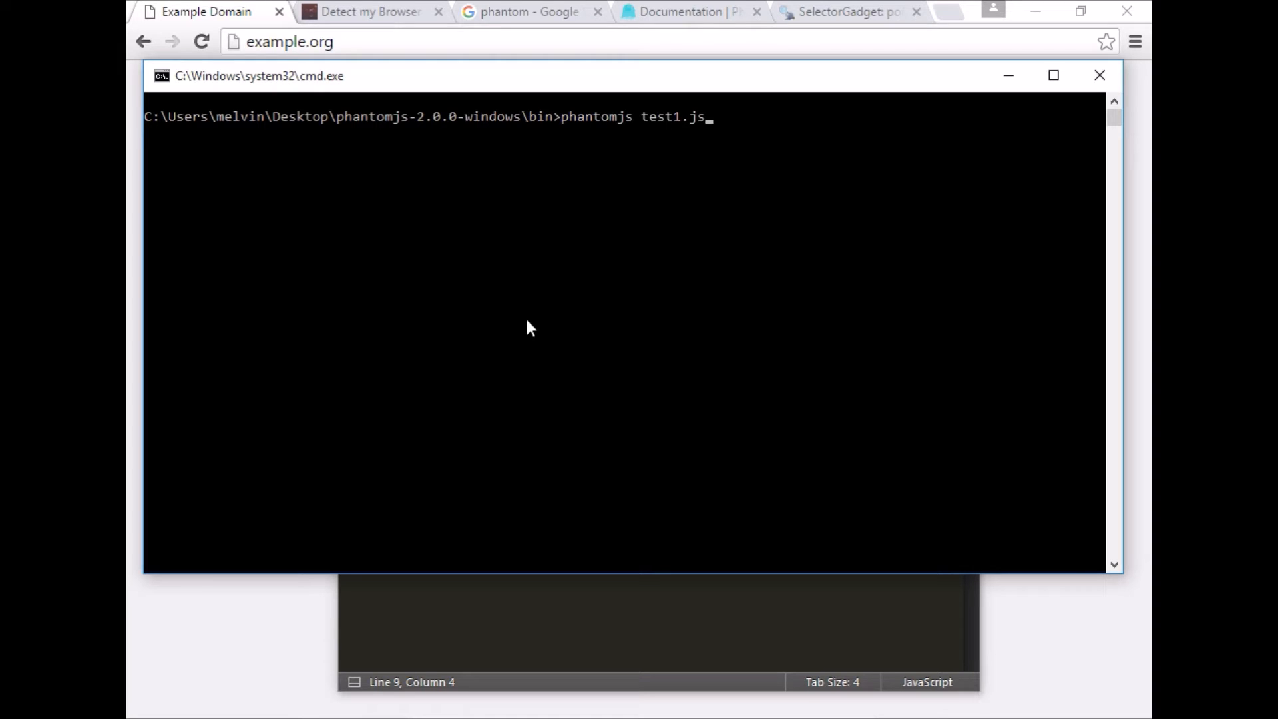
# Run phantomjs test1.js and move the cmd window aside to show the script.
pyautogui.press('Return')
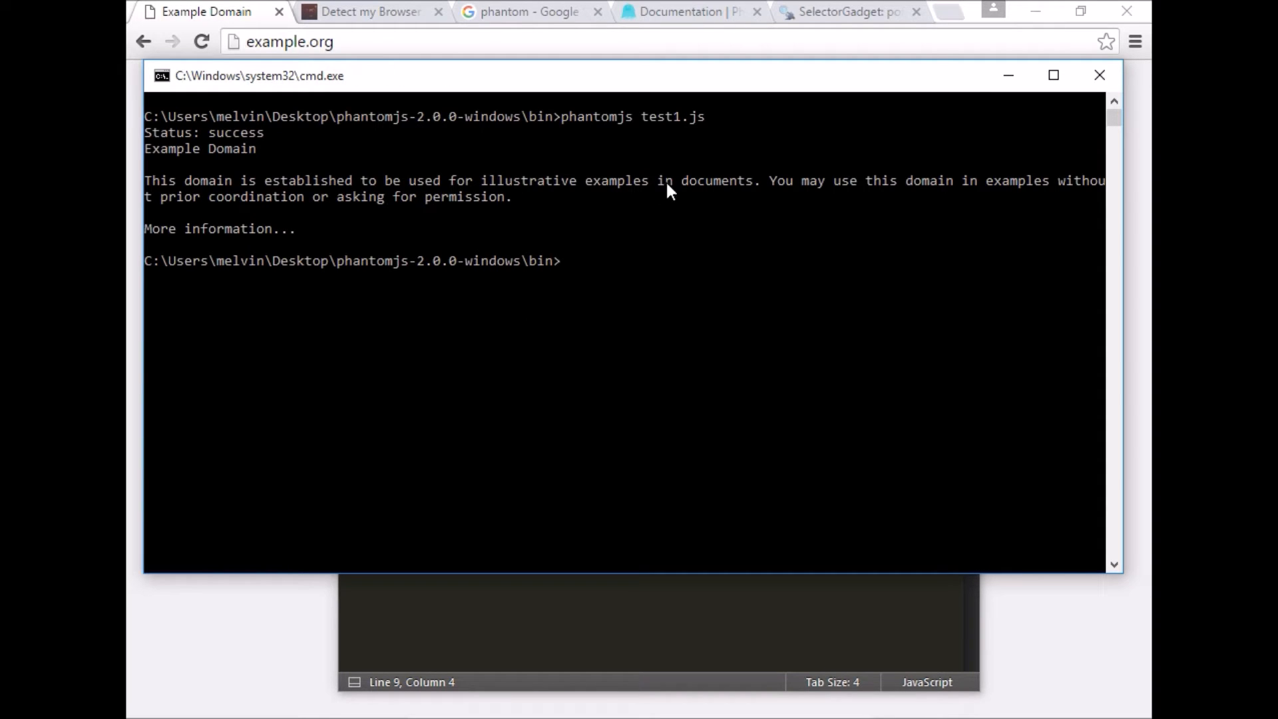
pyautogui.moveTo(343, 73)
pyautogui.mouseDown()
pyautogui.moveTo(733, 336)
pyautogui.moveTo(715, 355)
pyautogui.mouseUp()
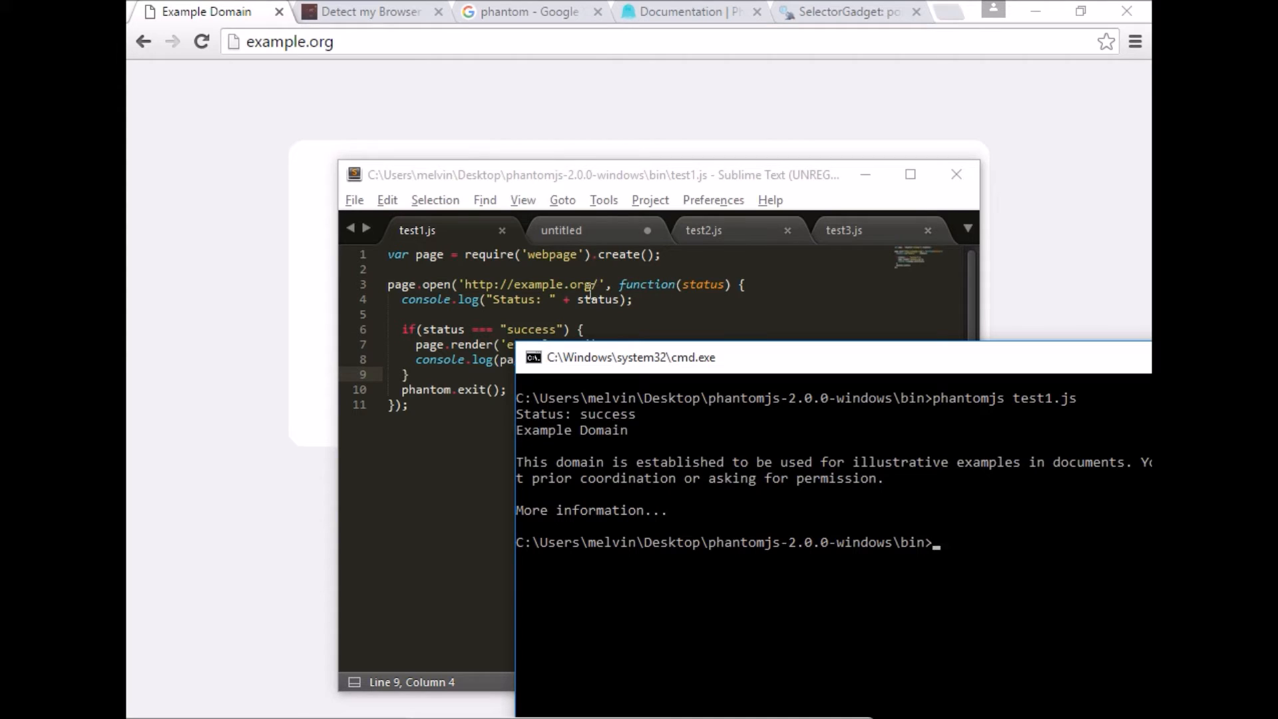
pyautogui.click(494, 344)
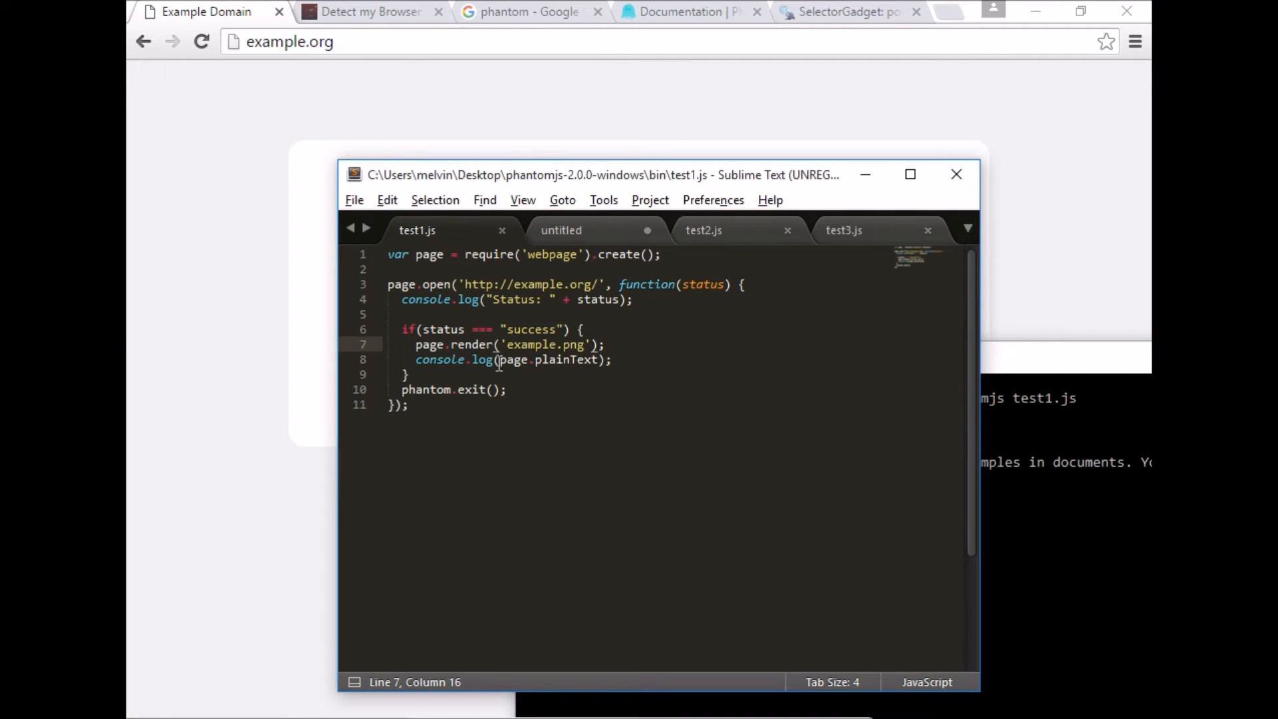
pyautogui.moveTo(498, 360); pyautogui.dragTo(604, 360)
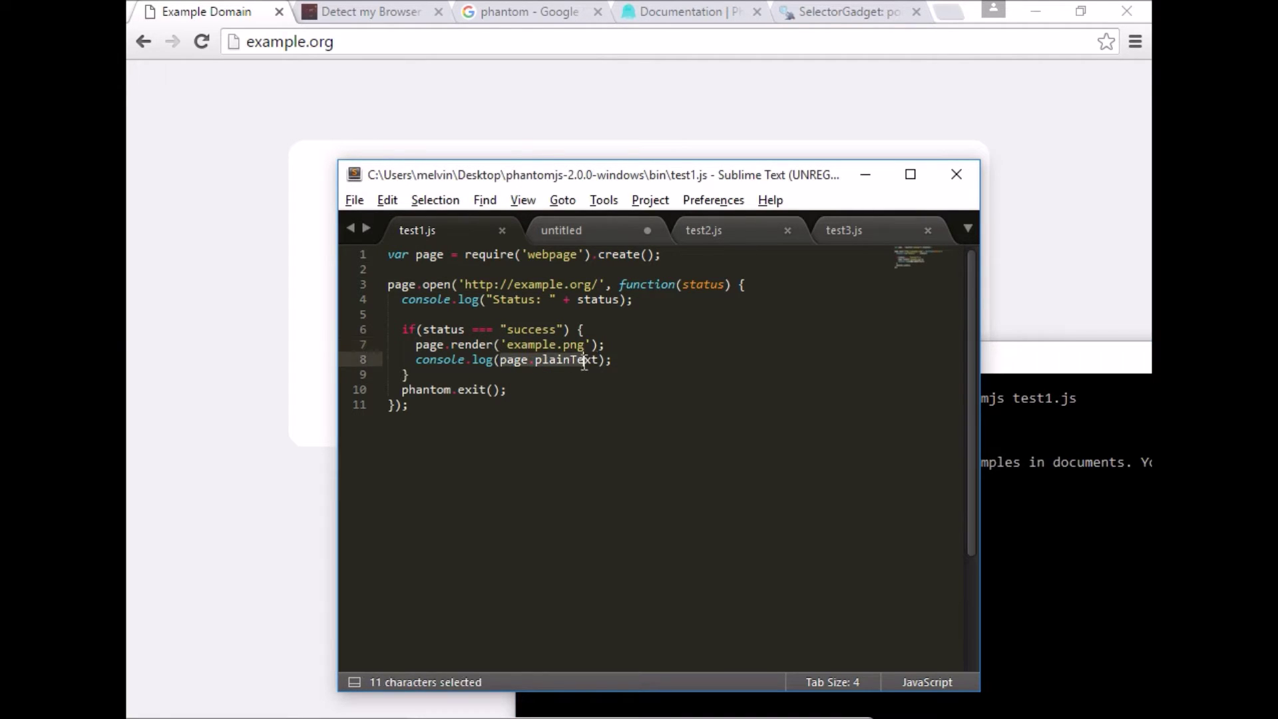
pyautogui.click(1050, 555)
pyautogui.moveTo(919, 282)
pyautogui.mouseDown()
pyautogui.moveTo(930, 312)
pyautogui.moveTo(910, 302)
pyautogui.mouseUp()
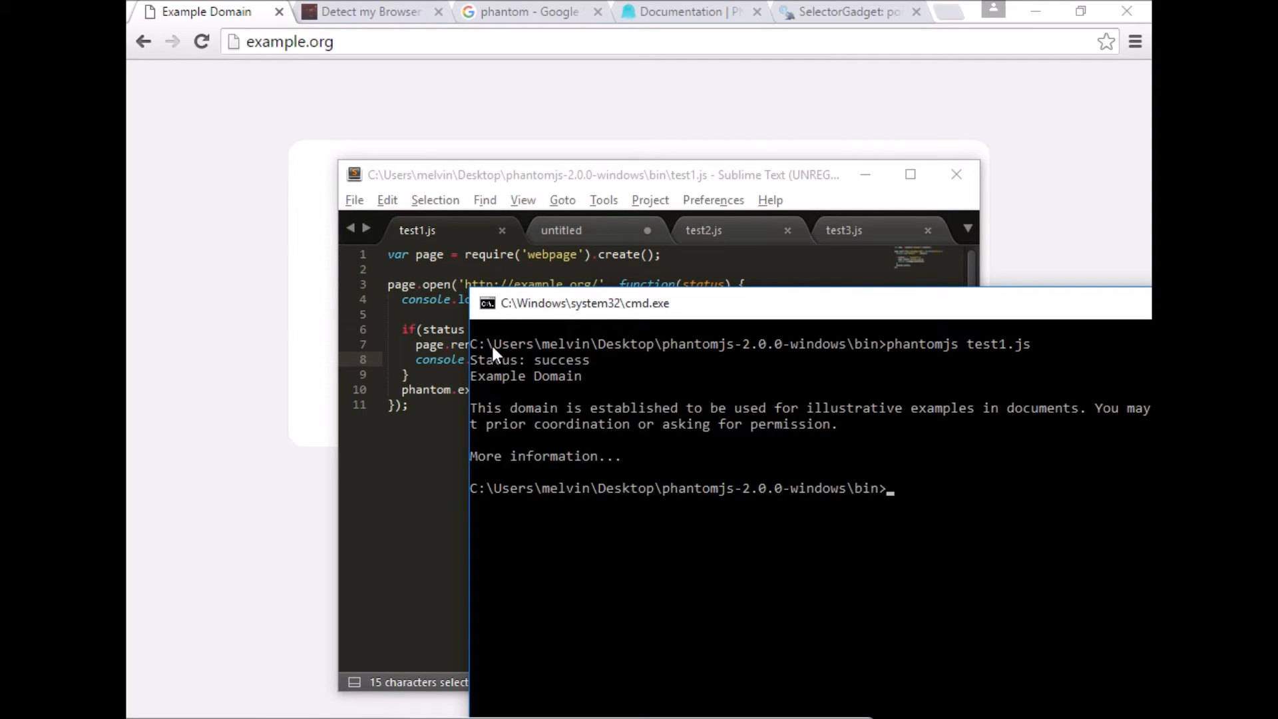
pyautogui.click(480, 344)
pyautogui.click(447, 358)
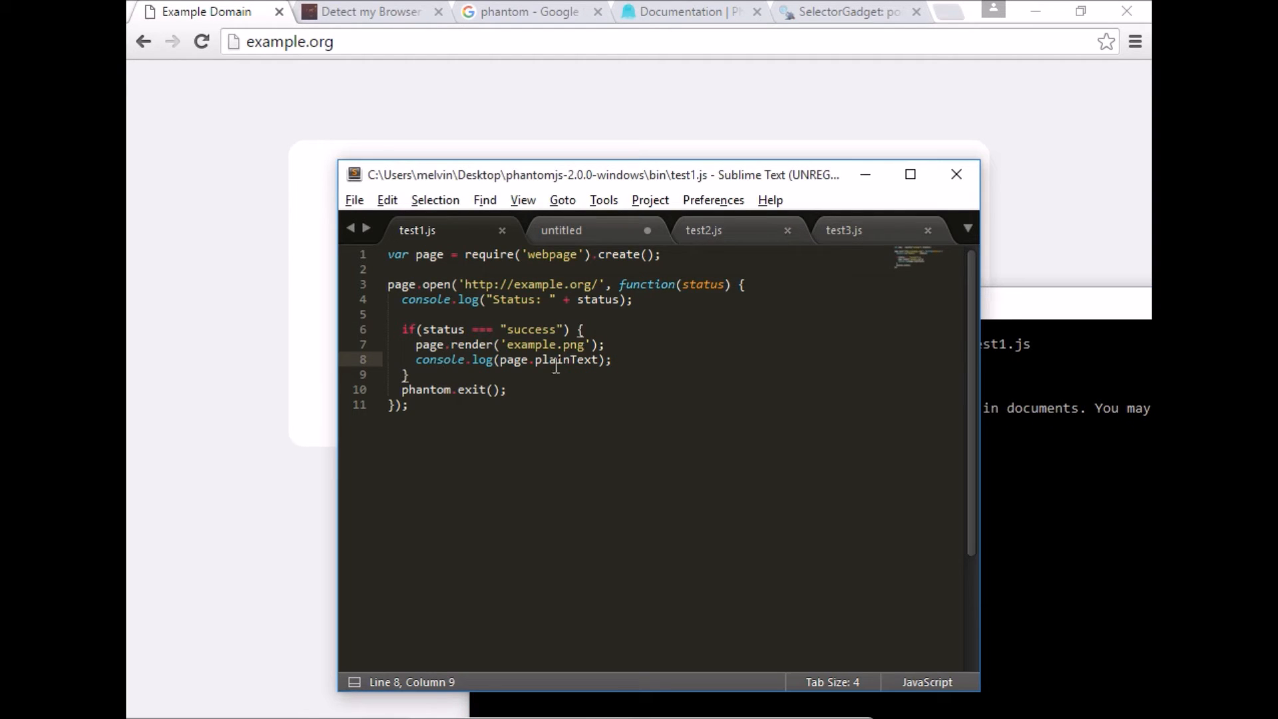
pyautogui.moveTo(638, 178); pyautogui.dragTo(565, 165)
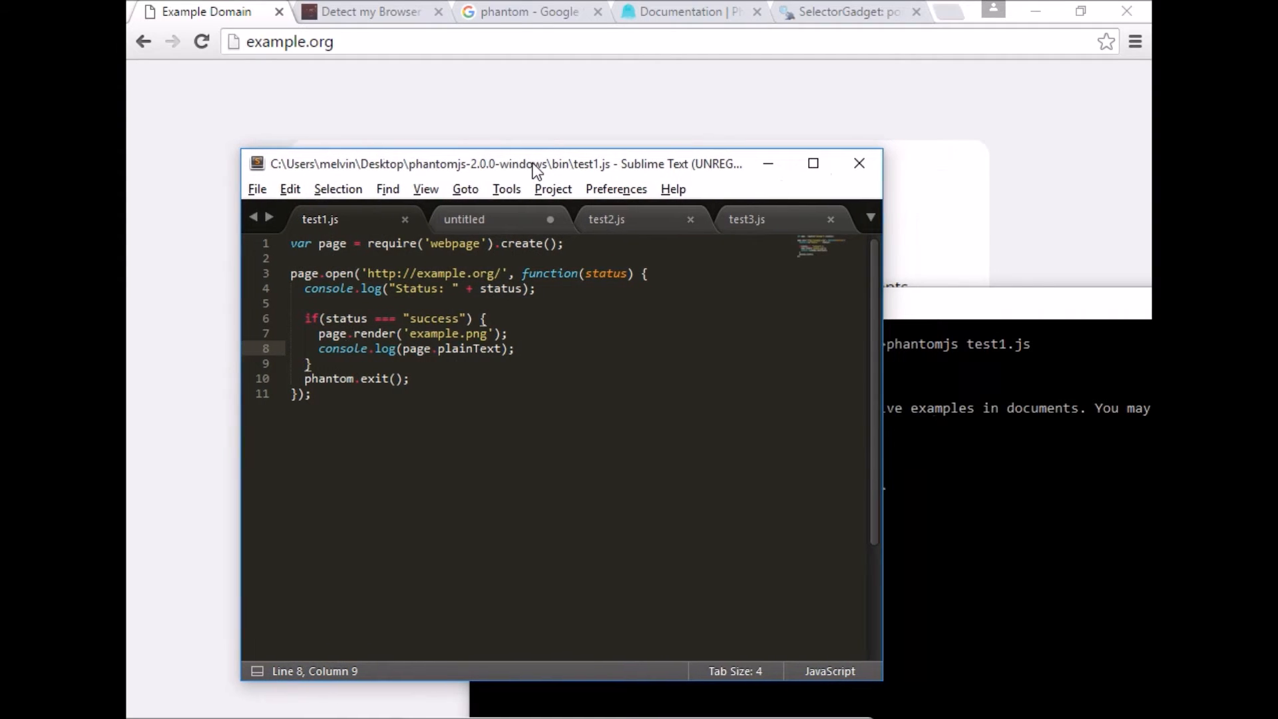
pyautogui.moveTo(919, 289); pyautogui.dragTo(854, 271)
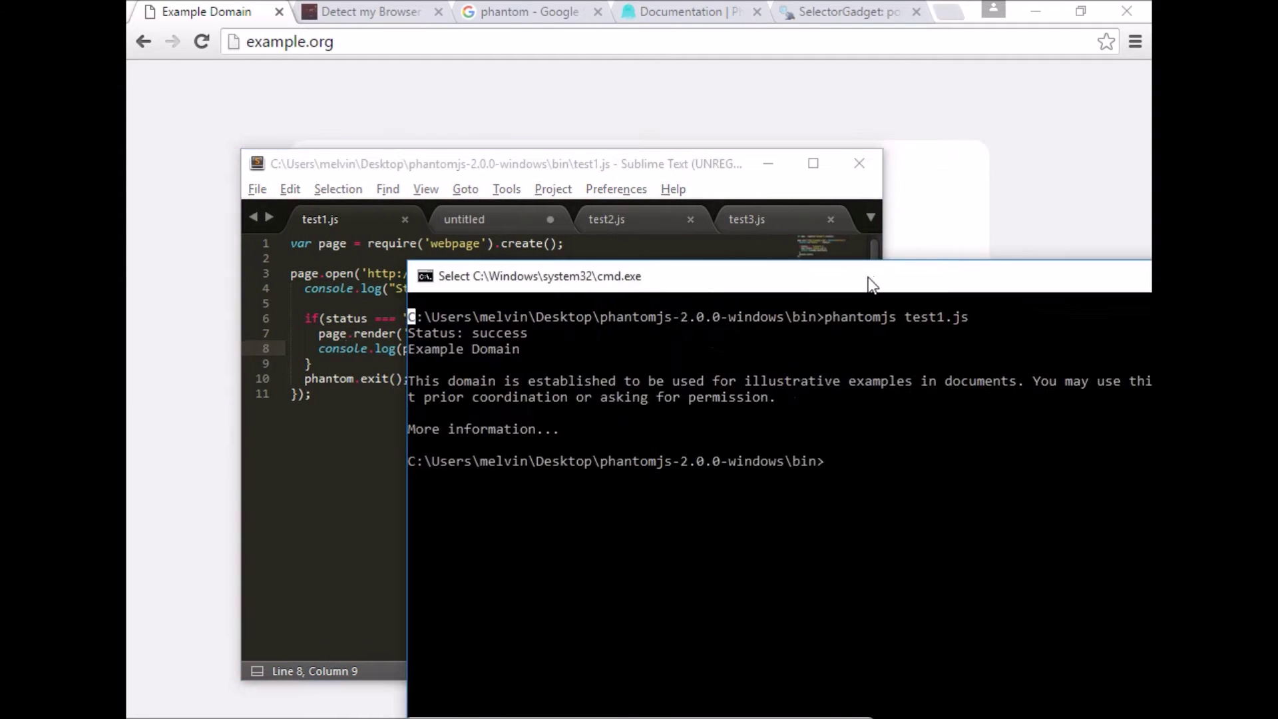
pyautogui.click(766, 437)
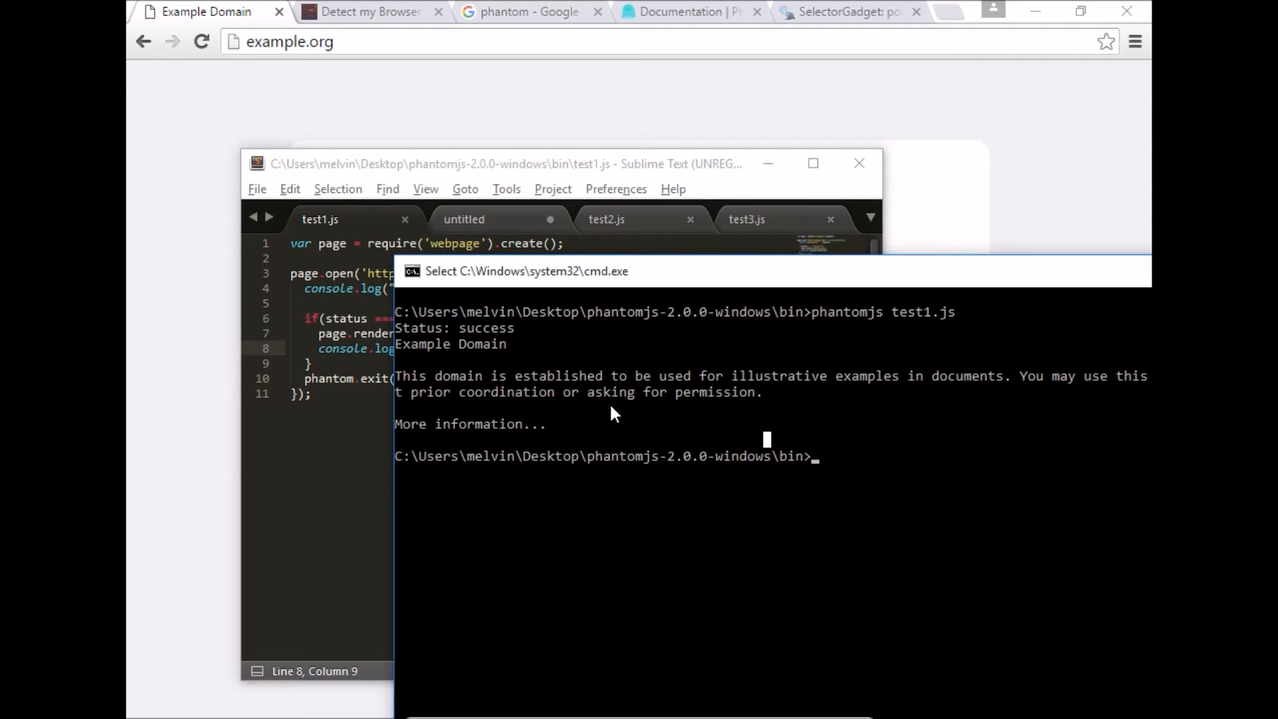
# Switch to the bin folder and open the rendered example.png in Photos.
pyautogui.hotkey('alt', 'Tab')
pyautogui.press('Tab')
pyautogui.press('Tab')
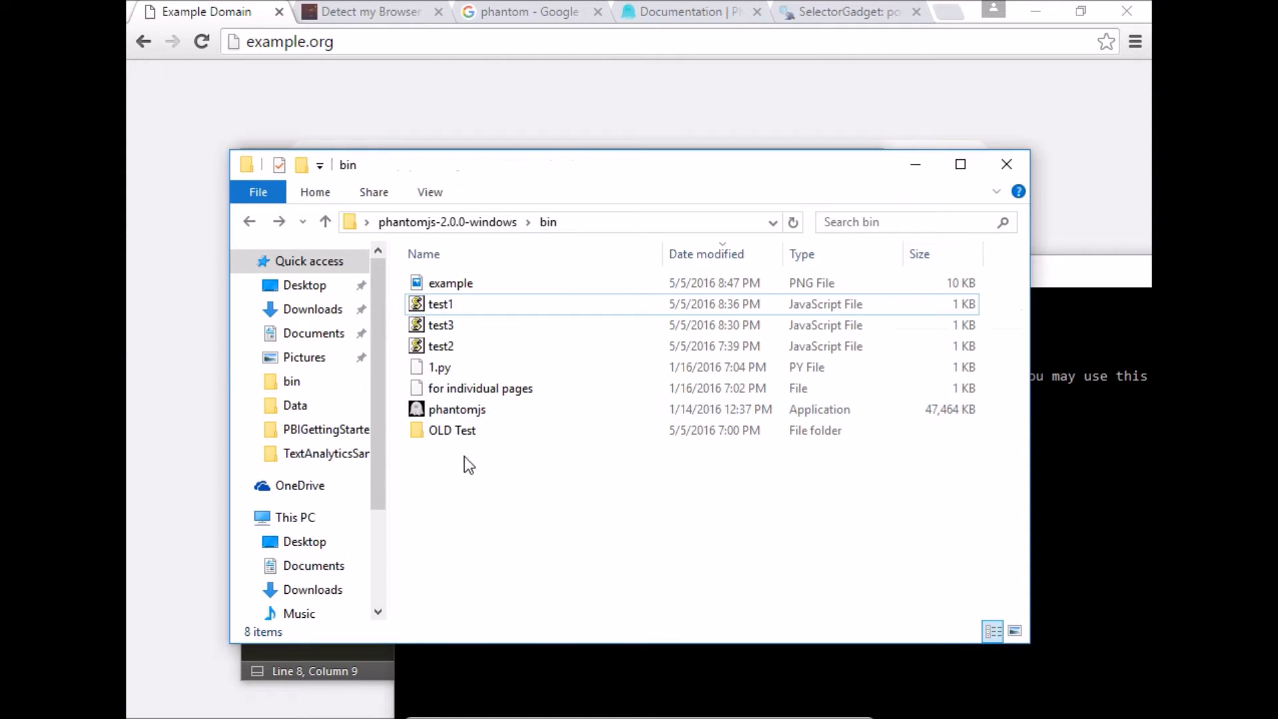
pyautogui.click(459, 283)
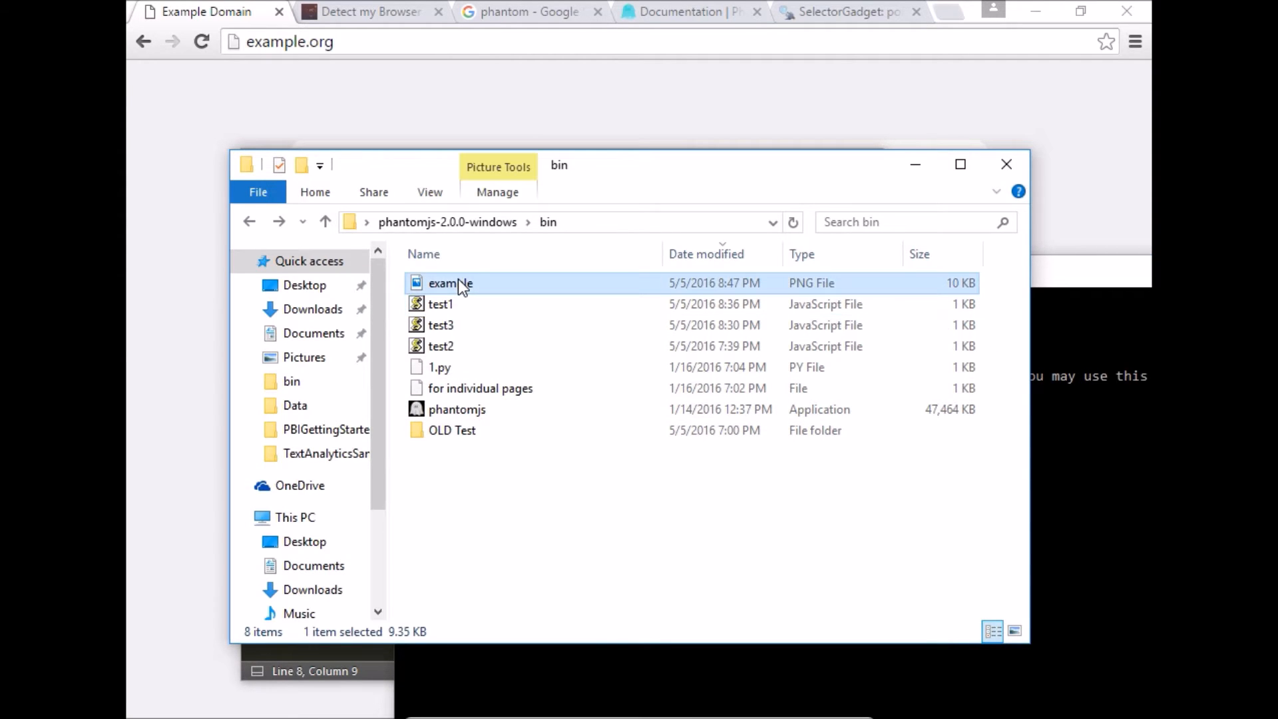
pyautogui.doubleClick(459, 282)
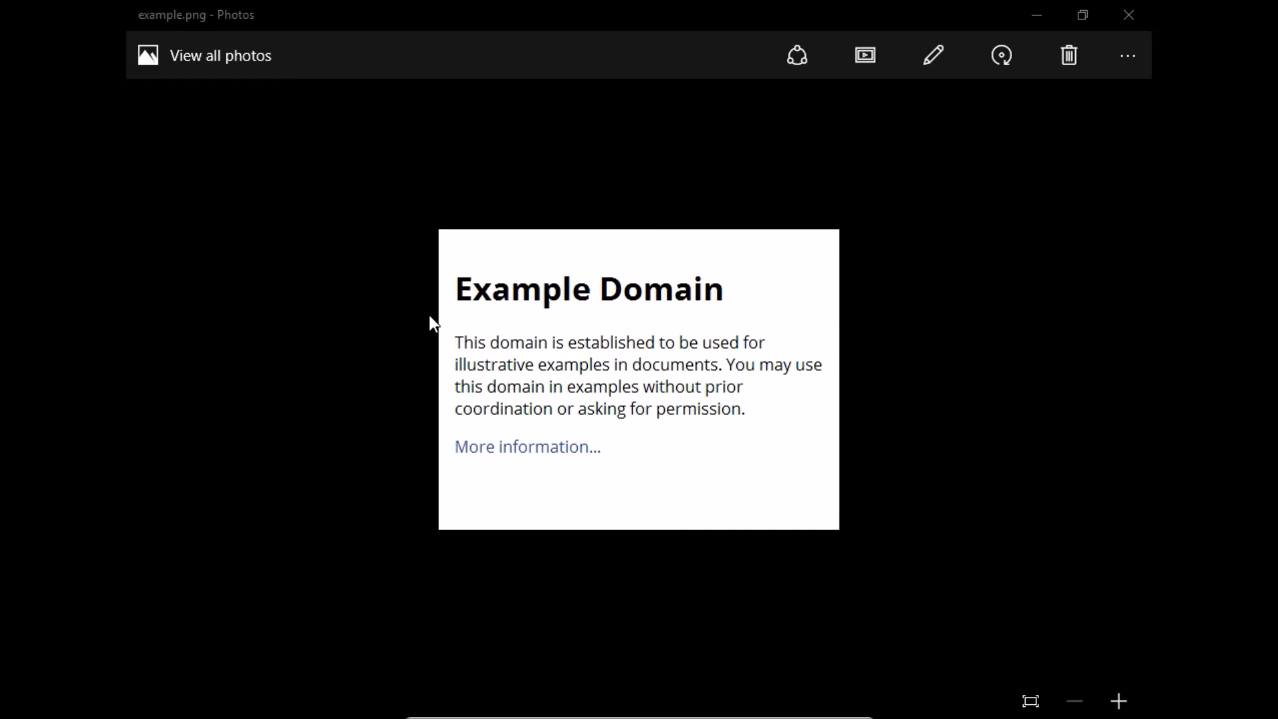
# Compare example.png with the live Example Domain page in Chrome, then return to test1.js.
pyautogui.hotkey('alt', 'Tab')
pyautogui.press('Tab')
pyautogui.press('Tab')
pyautogui.press('Tab')
pyautogui.press('alt')
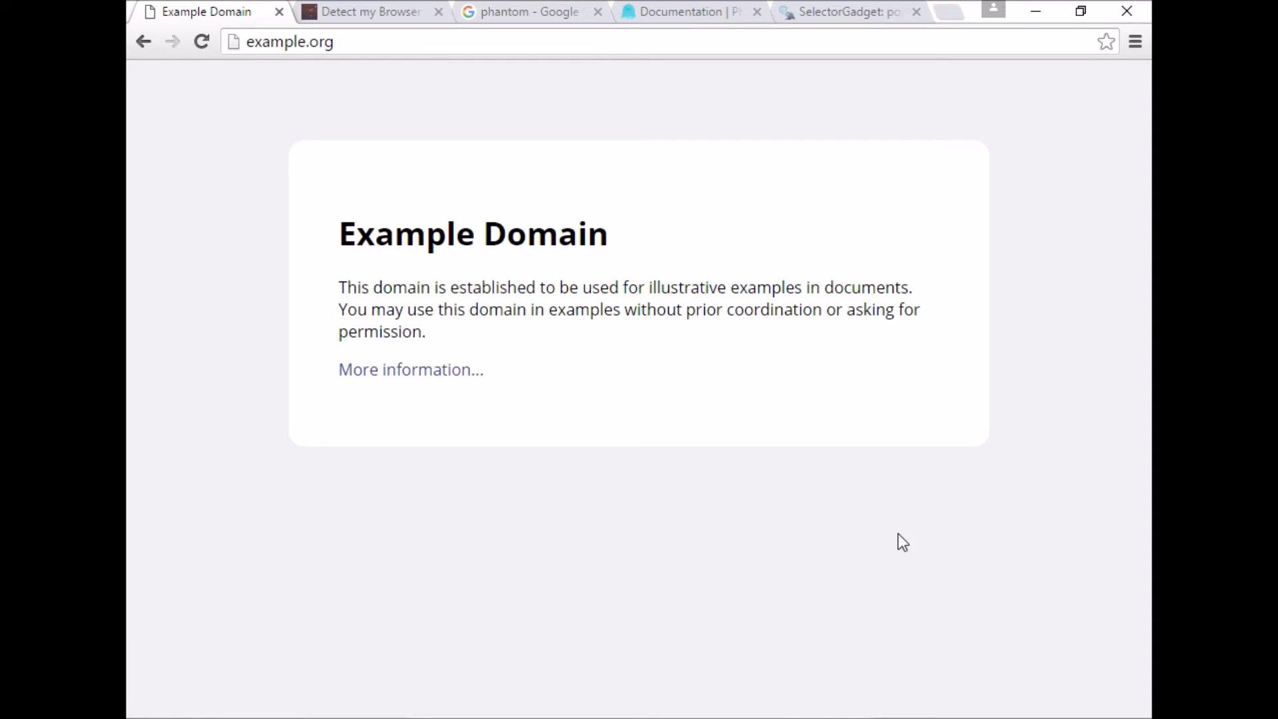
pyautogui.hotkey('alt', 'Tab')
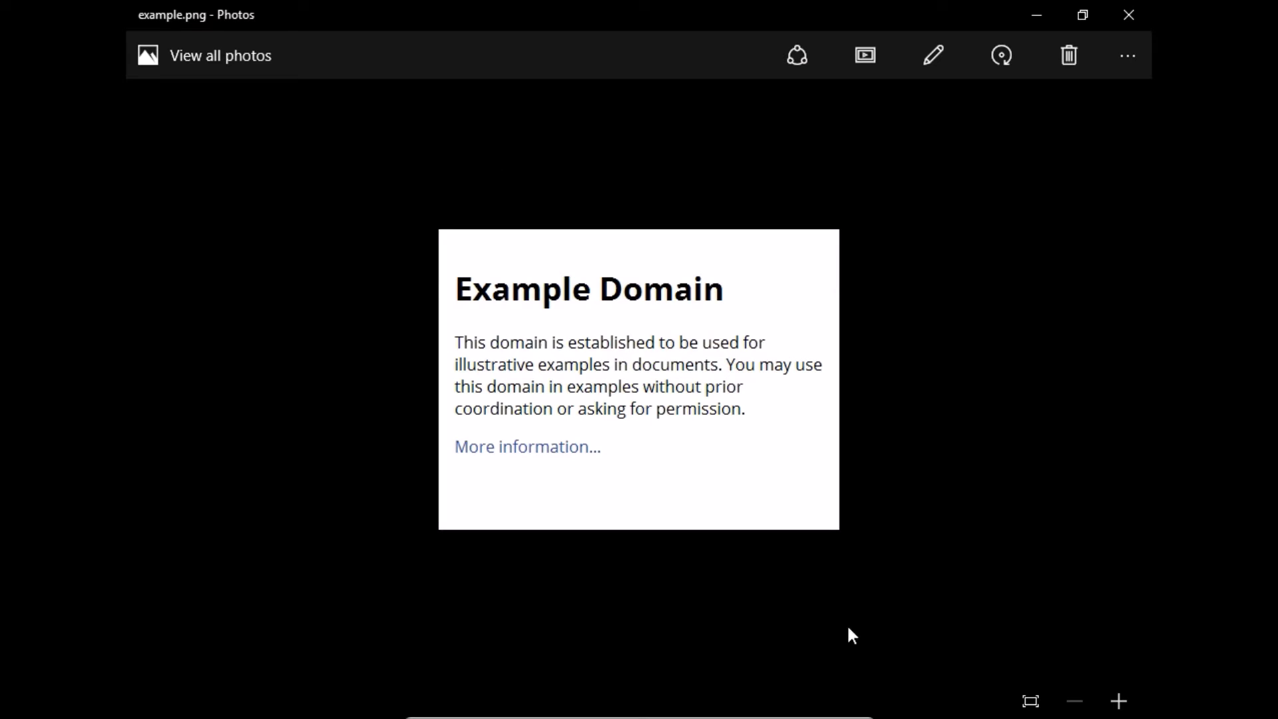
pyautogui.hotkey('alt', 'Tab')
pyautogui.press('Tab')
pyautogui.press('Tab')
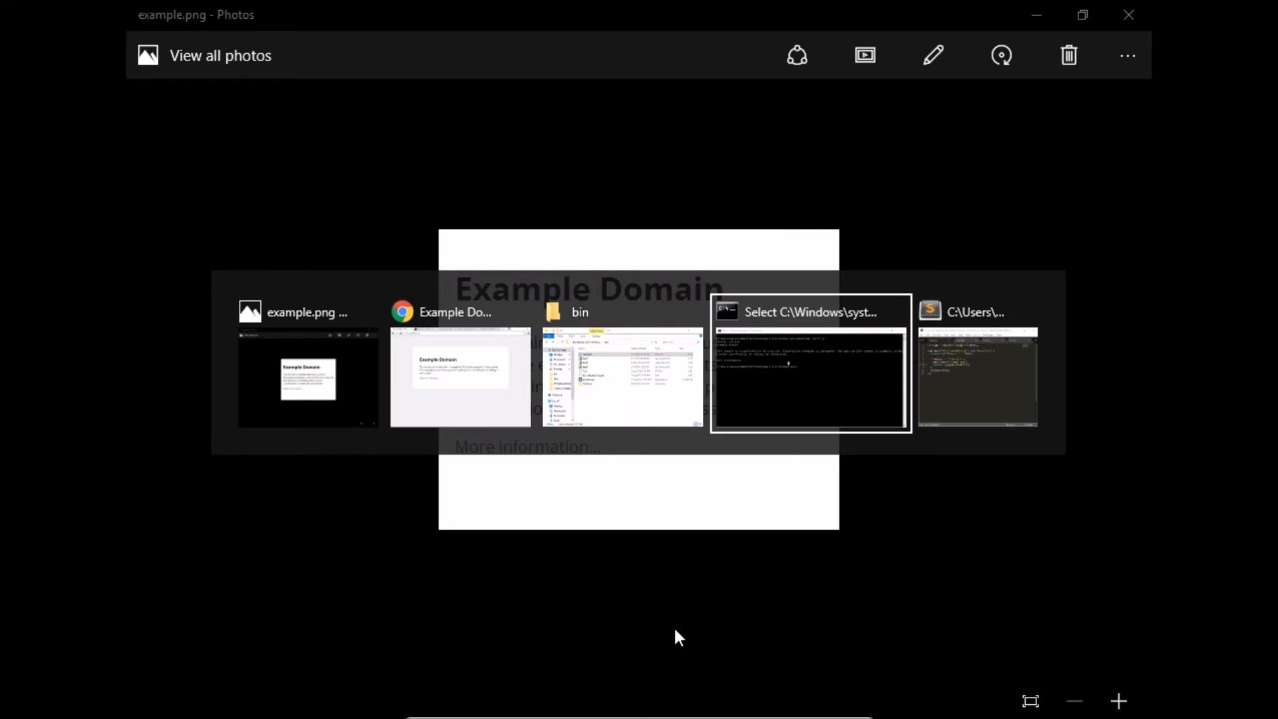
pyautogui.press('Tab')
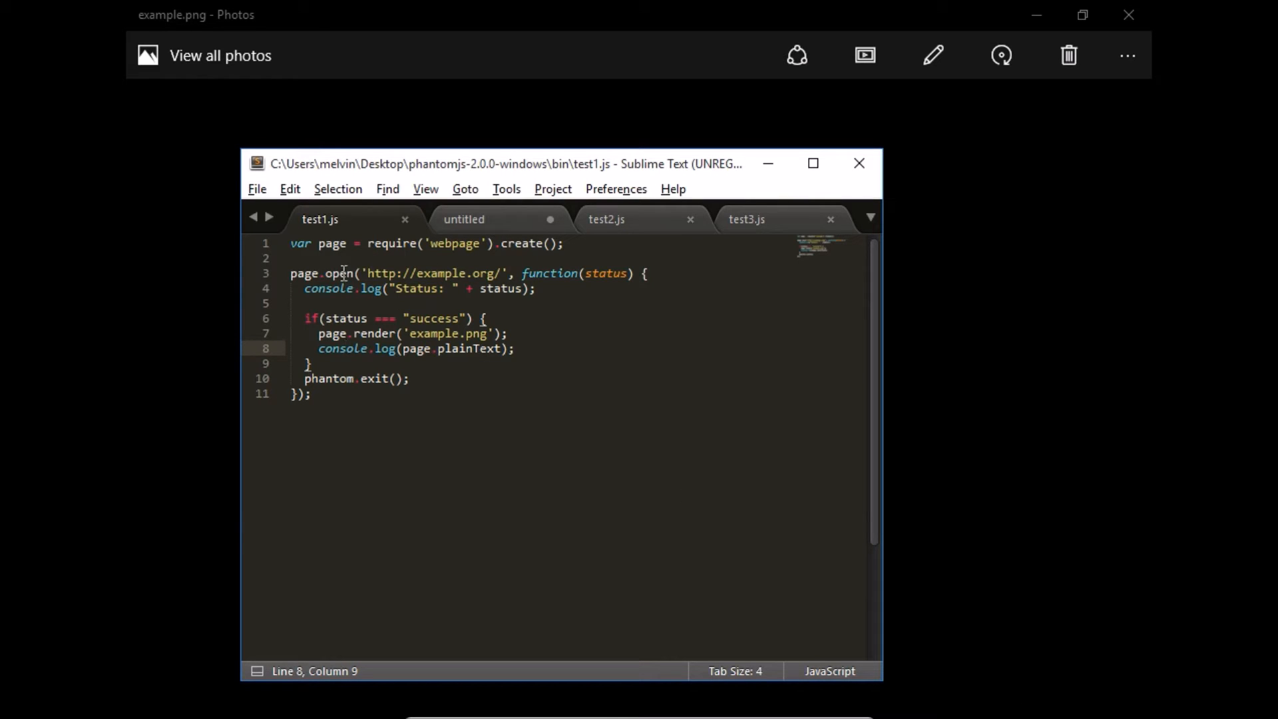
# Toggle between test1.js in Sublime Text and the example.png screenshot to compare them.
pyautogui.doubleClick(343, 249)
pyautogui.click(357, 302)
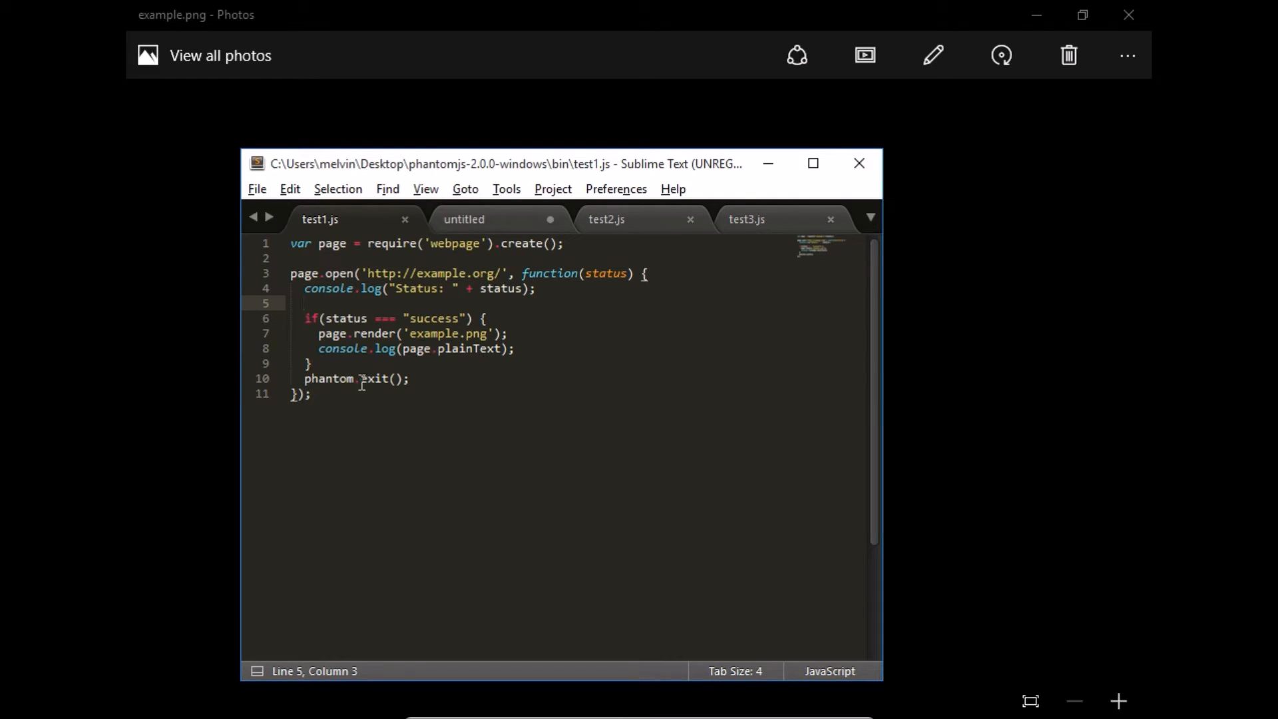
pyautogui.hotkey('alt', 'Tab')
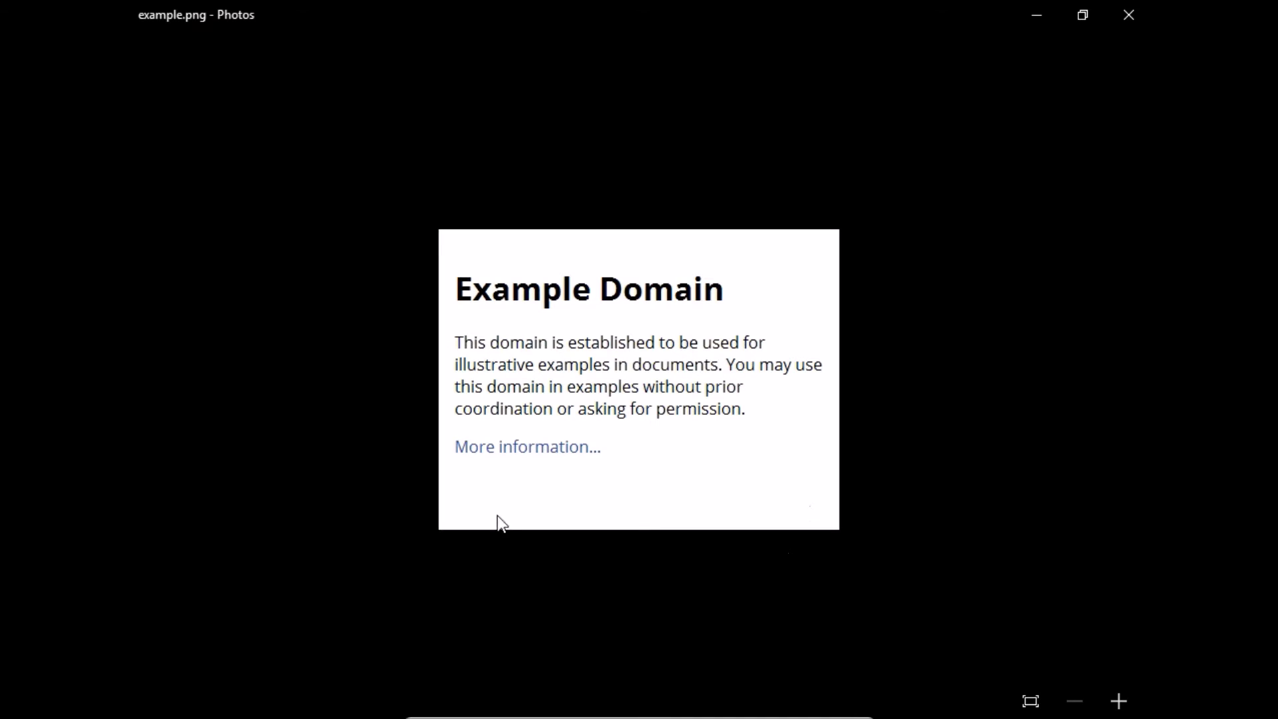
pyautogui.hotkey('alt', 'Tab')
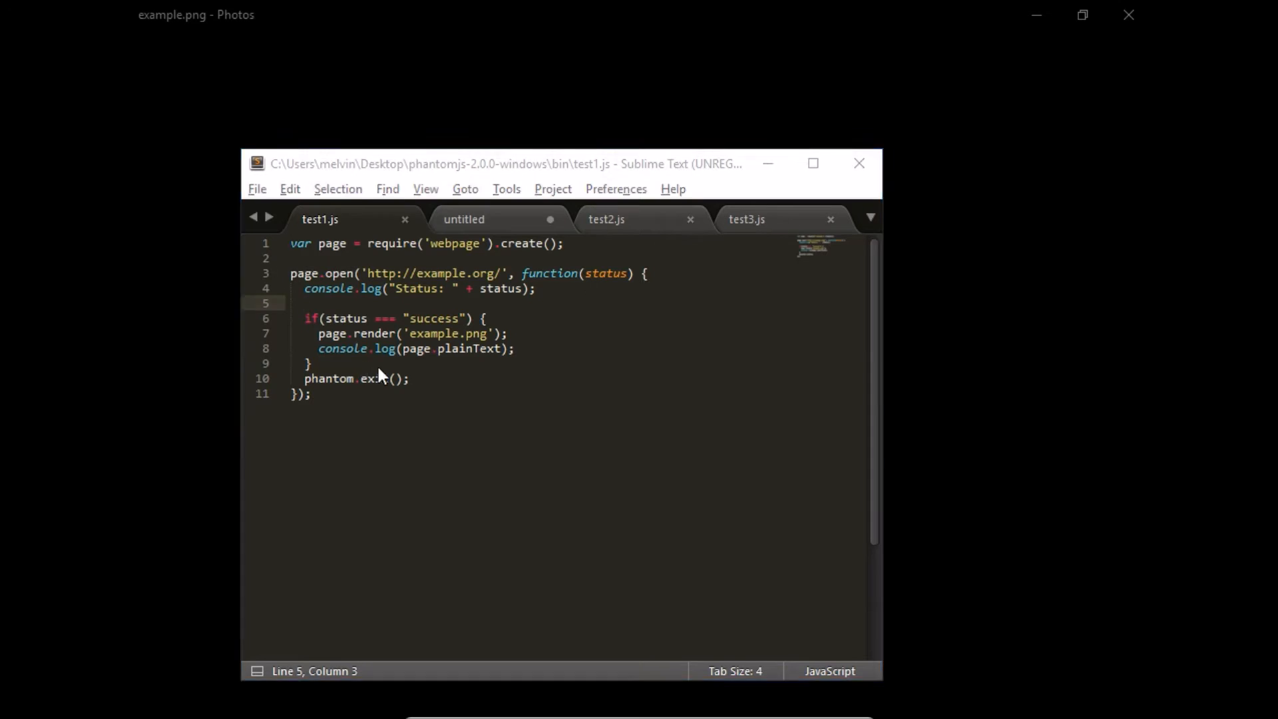
pyautogui.hotkey('alt', 'Tab')
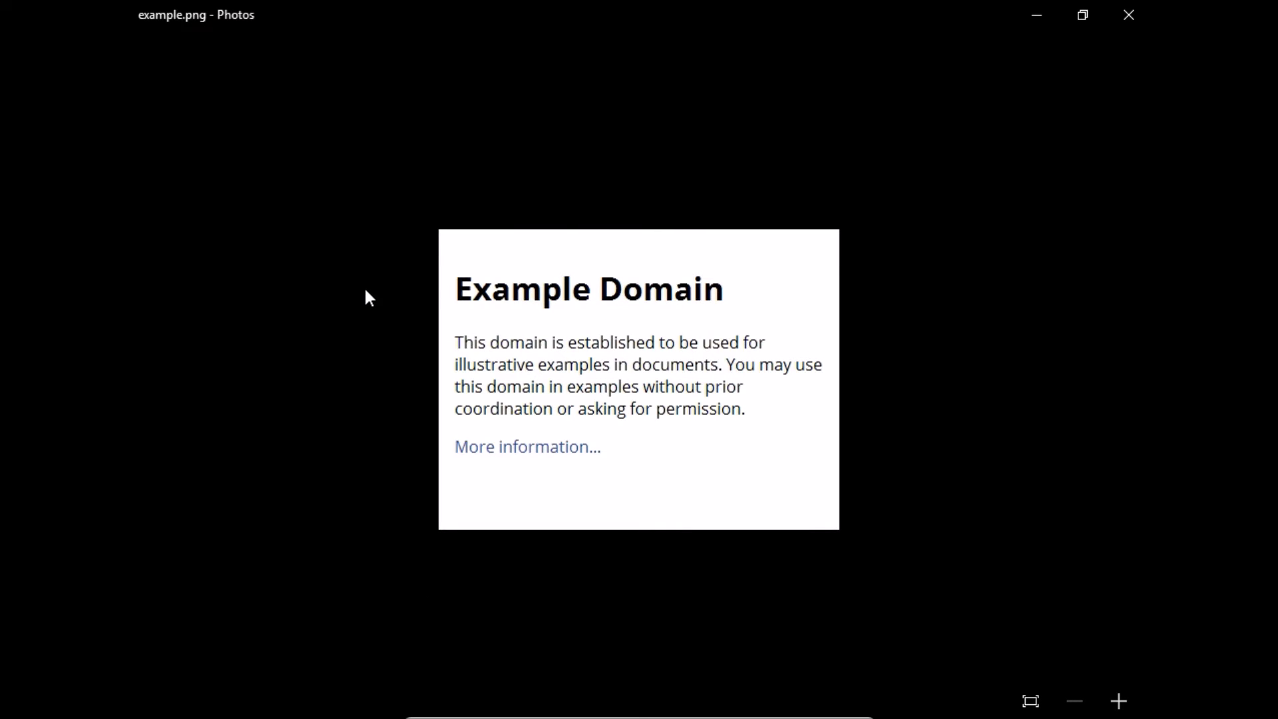
pyautogui.hotkey('alt', 'Tab')
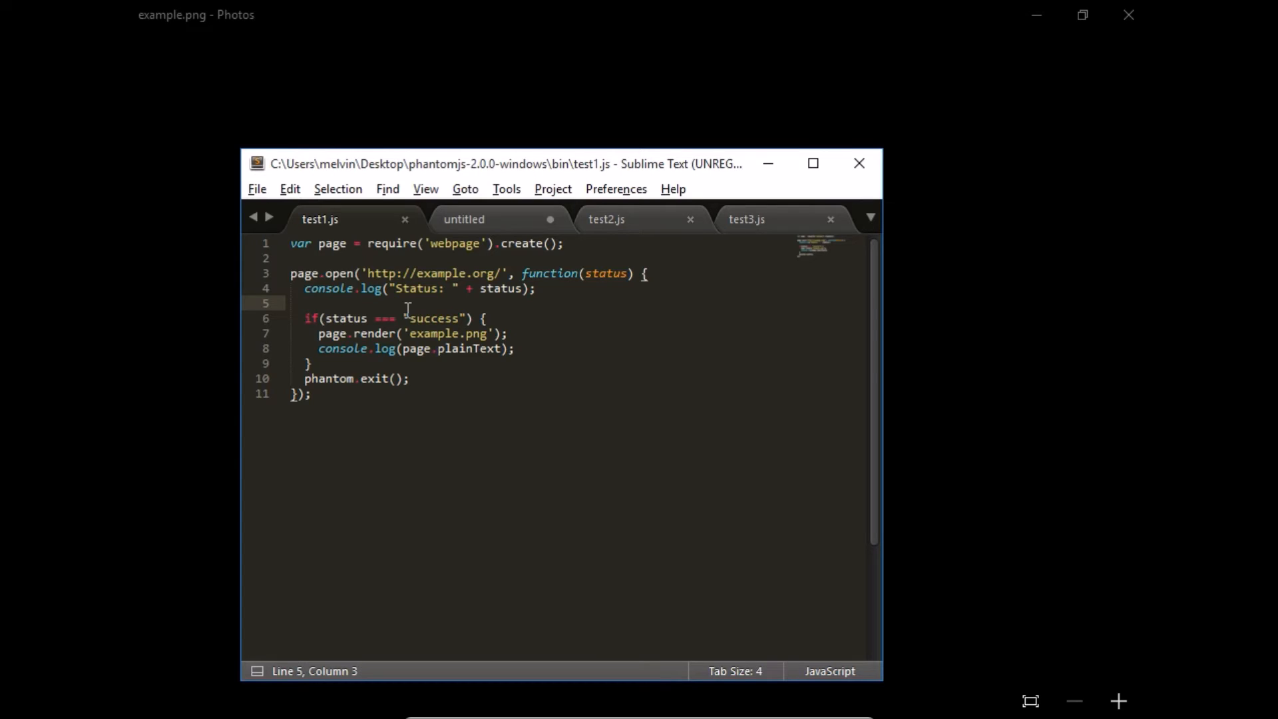
# Bring Chrome forward and switch to the Detect my Browser tab.
pyautogui.hotkey('alt', 'Tab')
pyautogui.press('Tab')
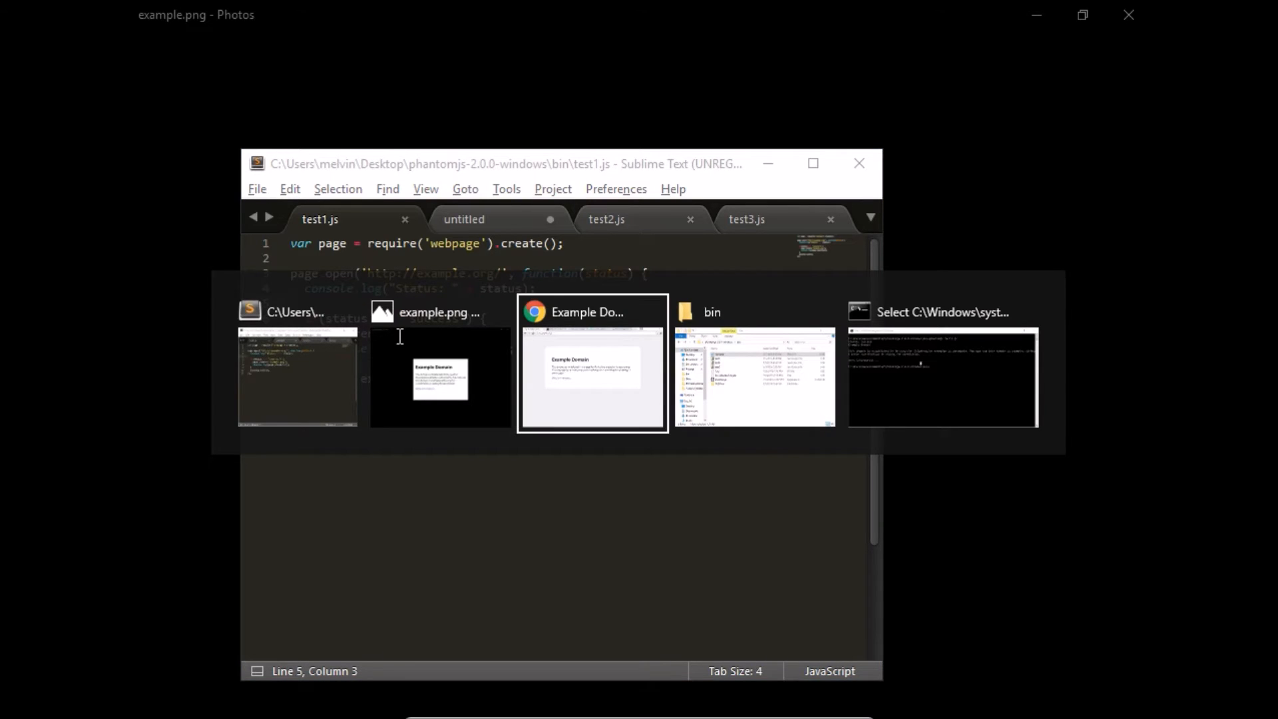
pyautogui.press('alt')
pyautogui.click(369, 11)
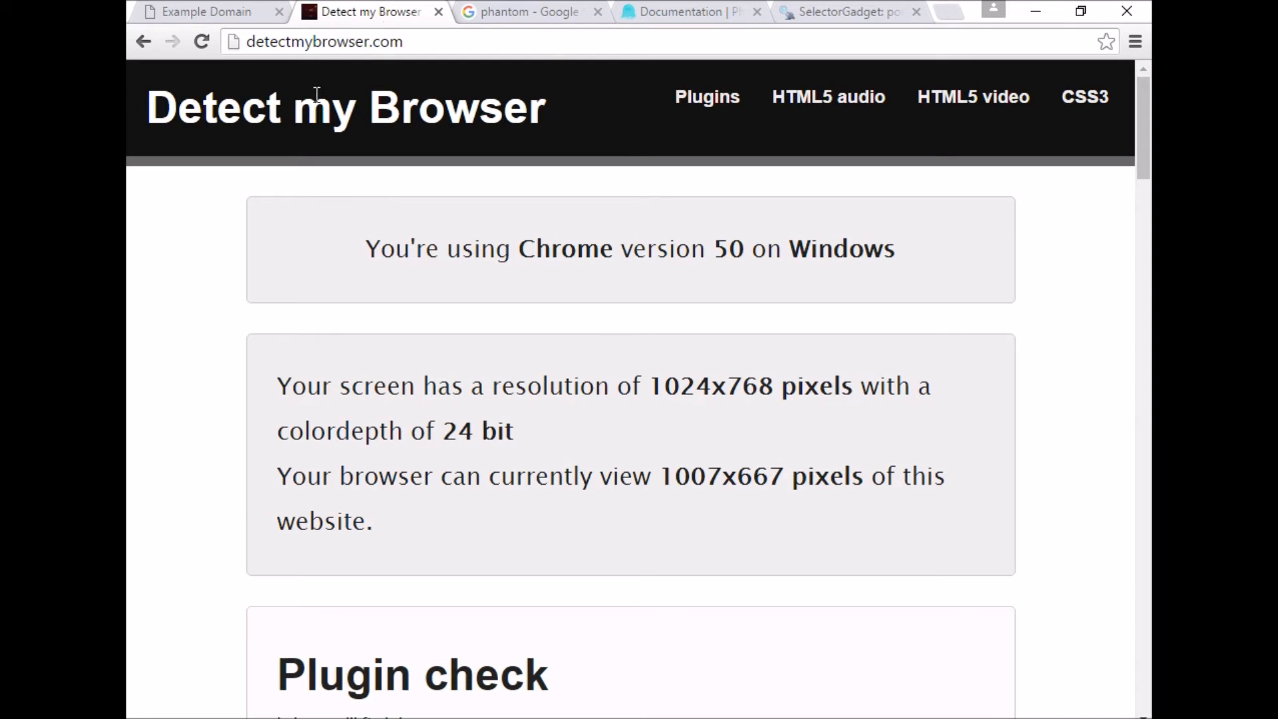
# Select the detectmybrowser.com address in Chrome and switch back to Sublime Text.
pyautogui.click(417, 41)
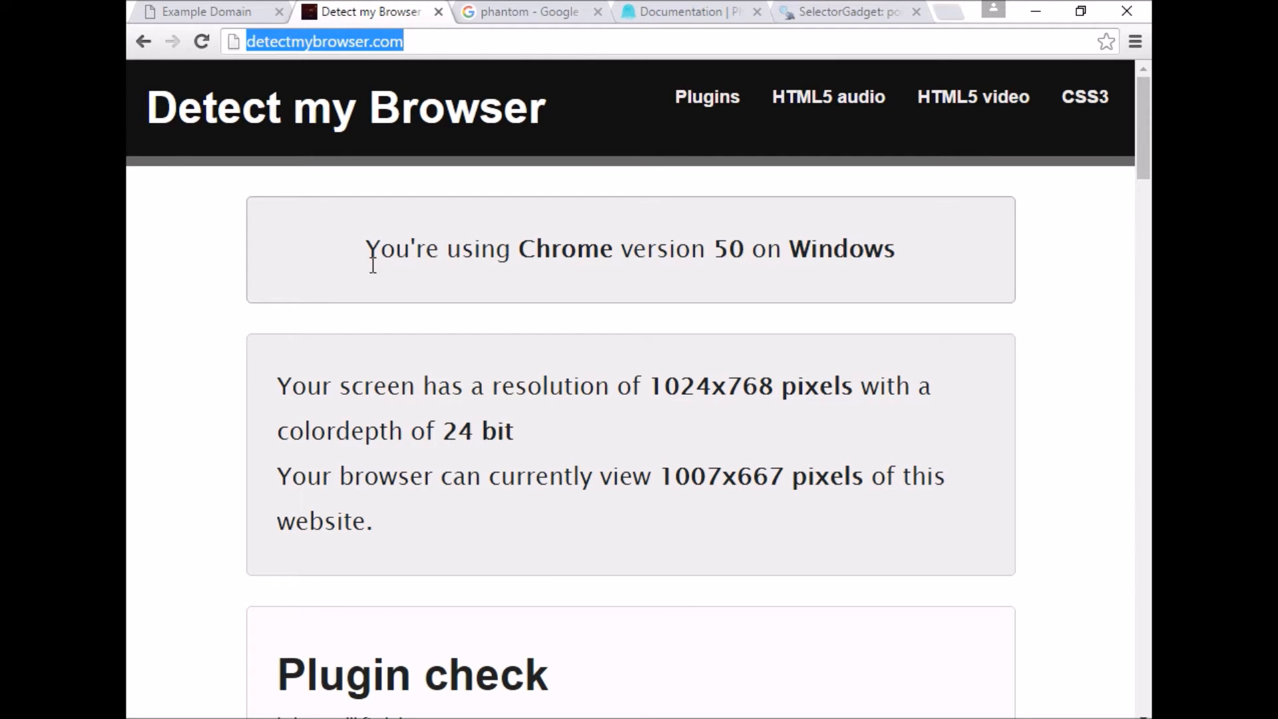
pyautogui.moveTo(366, 251); pyautogui.dragTo(883, 250)
pyautogui.scroll(-1, 761, 396)
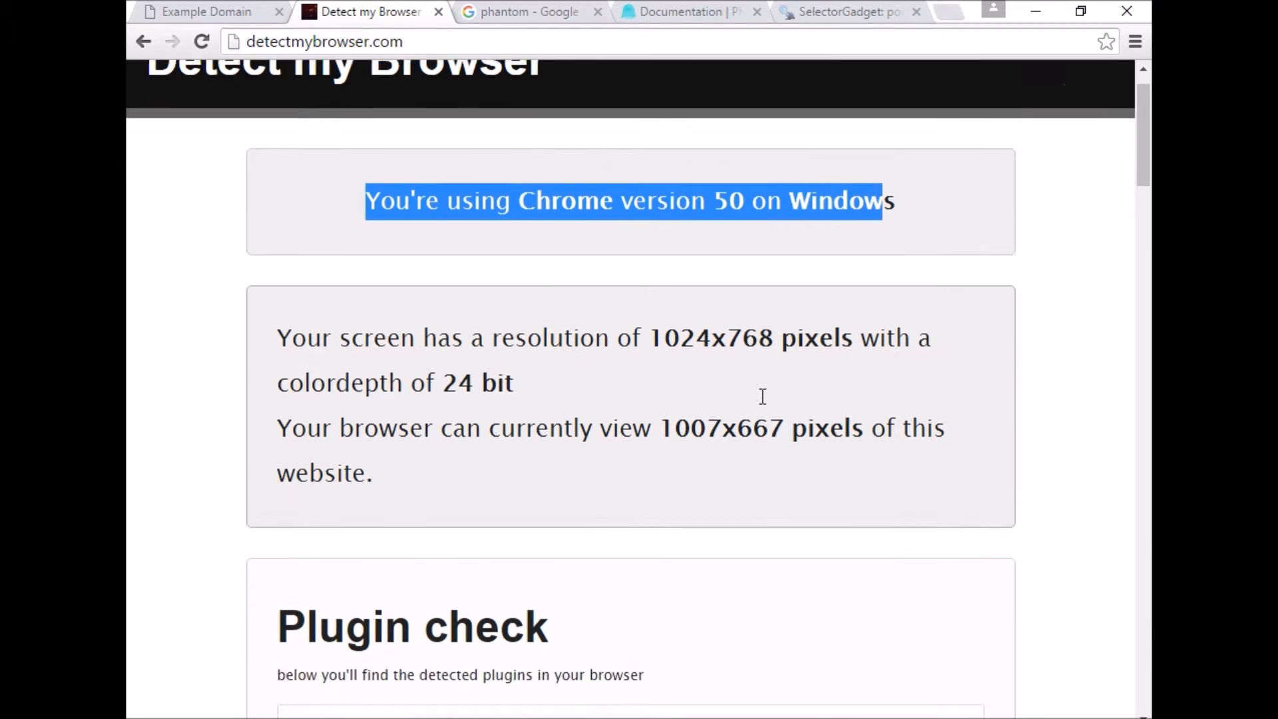
pyautogui.scroll(-3, 761, 396)
pyautogui.scroll(-2, 727, 406)
pyautogui.scroll(3, 728, 406)
pyautogui.scroll(3, 699, 346)
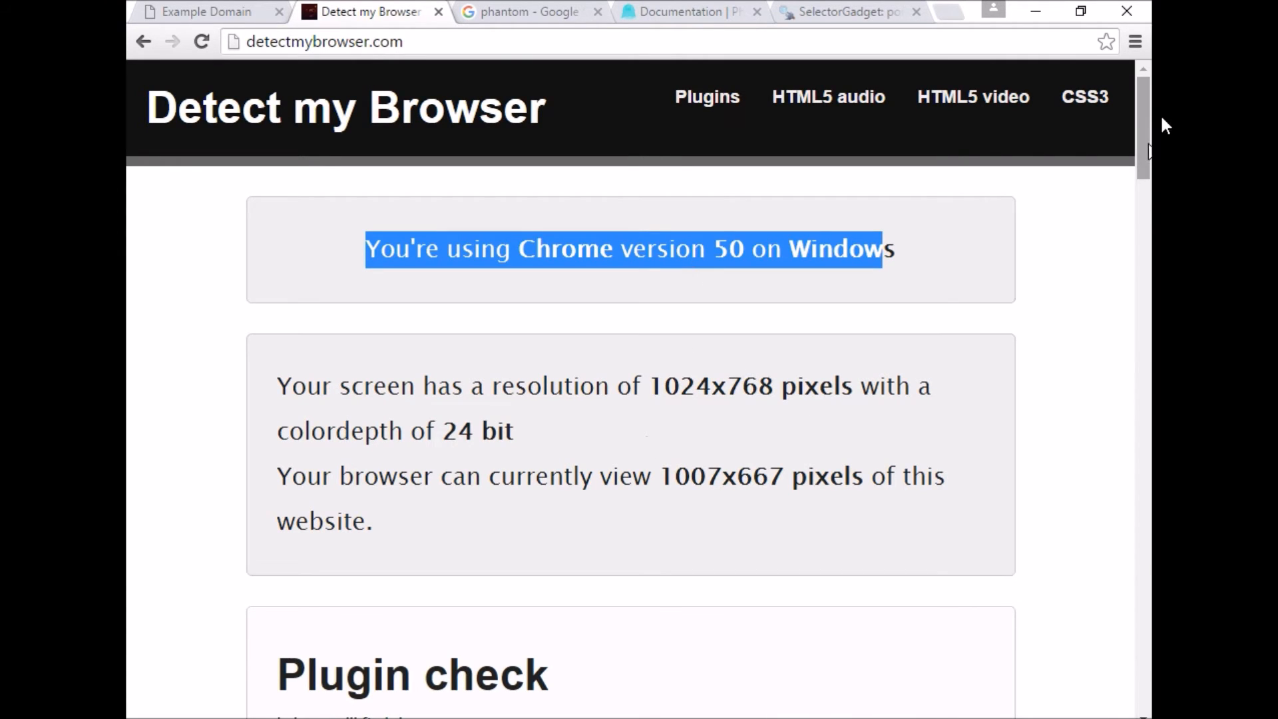
pyautogui.moveTo(1143, 130)
pyautogui.mouseDown()
pyautogui.moveTo(1144, 574)
pyautogui.moveTo(1145, 205)
pyautogui.moveTo(1101, 513)
pyautogui.mouseUp()
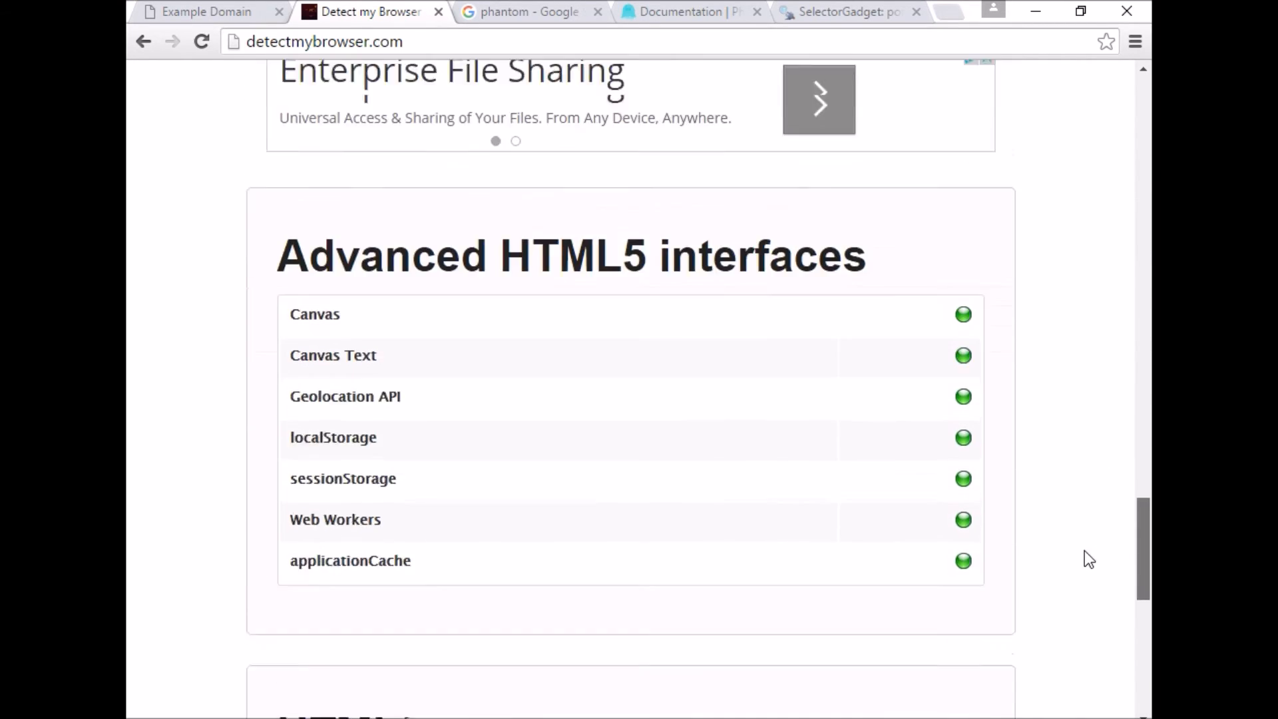
pyautogui.moveTo(1101, 513); pyautogui.dragTo(1103, 107)
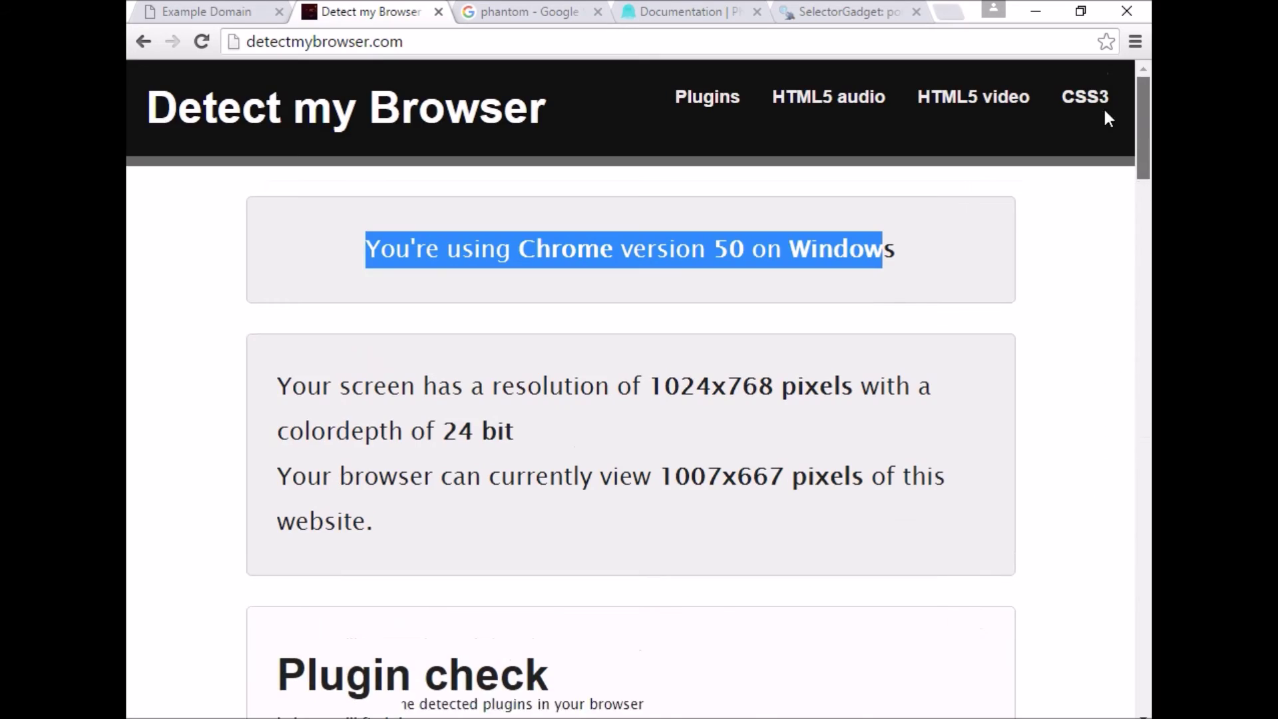
pyautogui.click(190, 278)
pyautogui.click(324, 41)
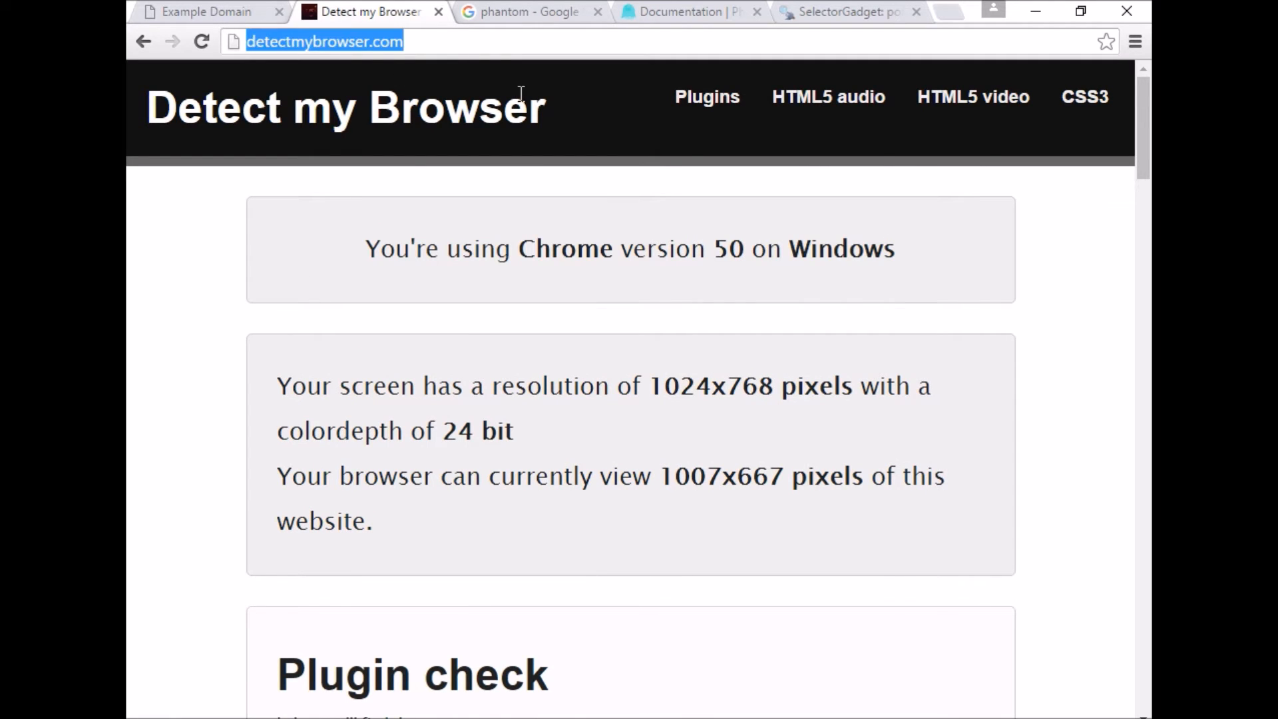
pyautogui.hotkey('alt', 'Tab')
pyautogui.moveTo(368, 275); pyautogui.dragTo(499, 273)
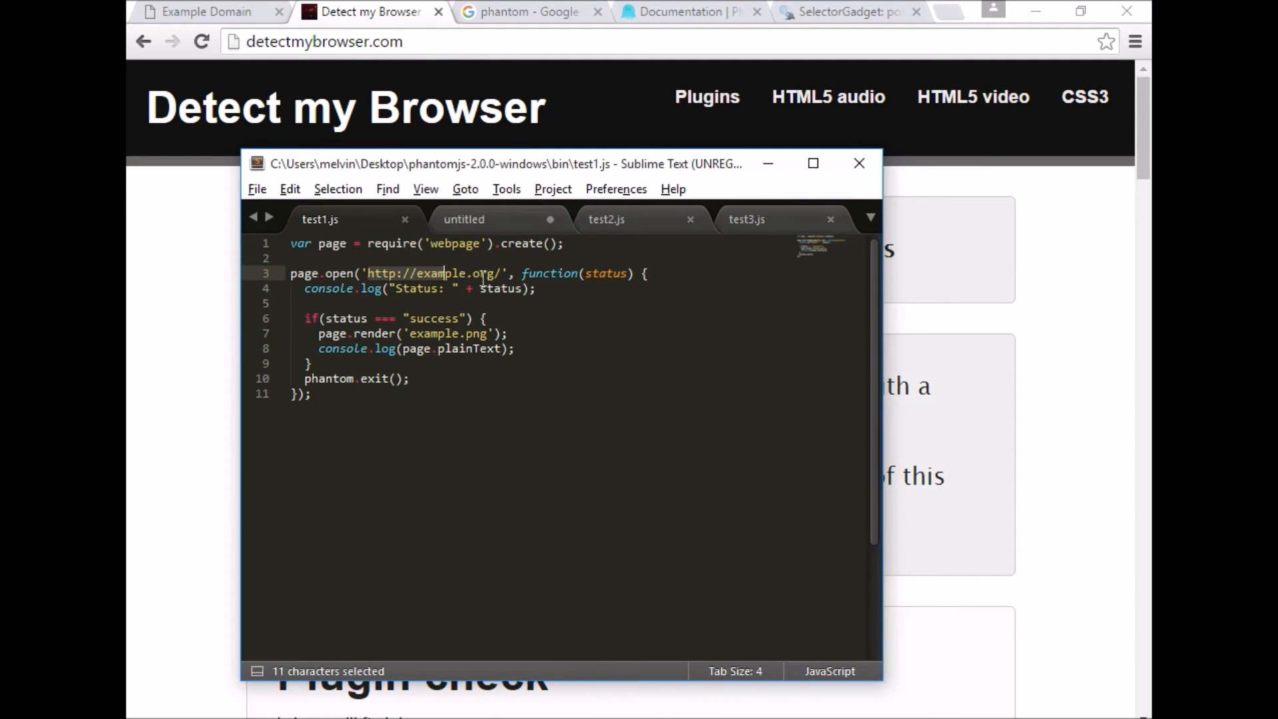
pyautogui.write('http://detectmybrowser.com/')
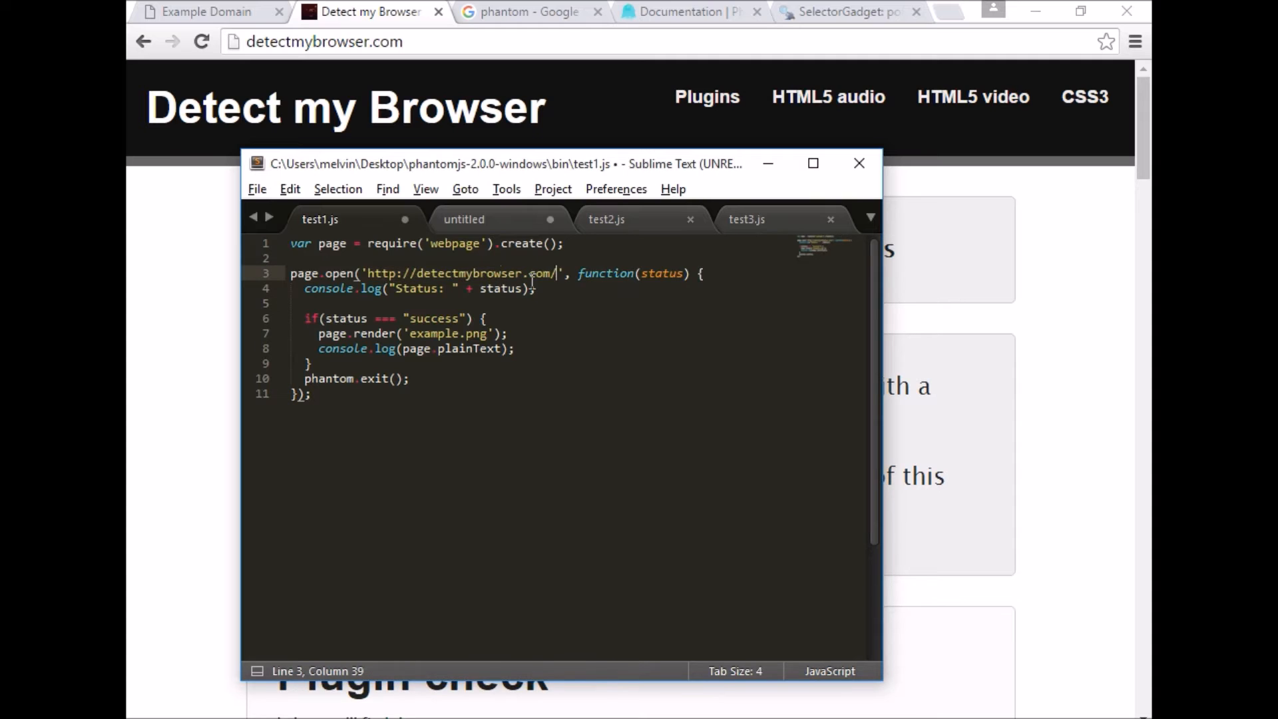
pyautogui.hotkey('ctrl', 's')
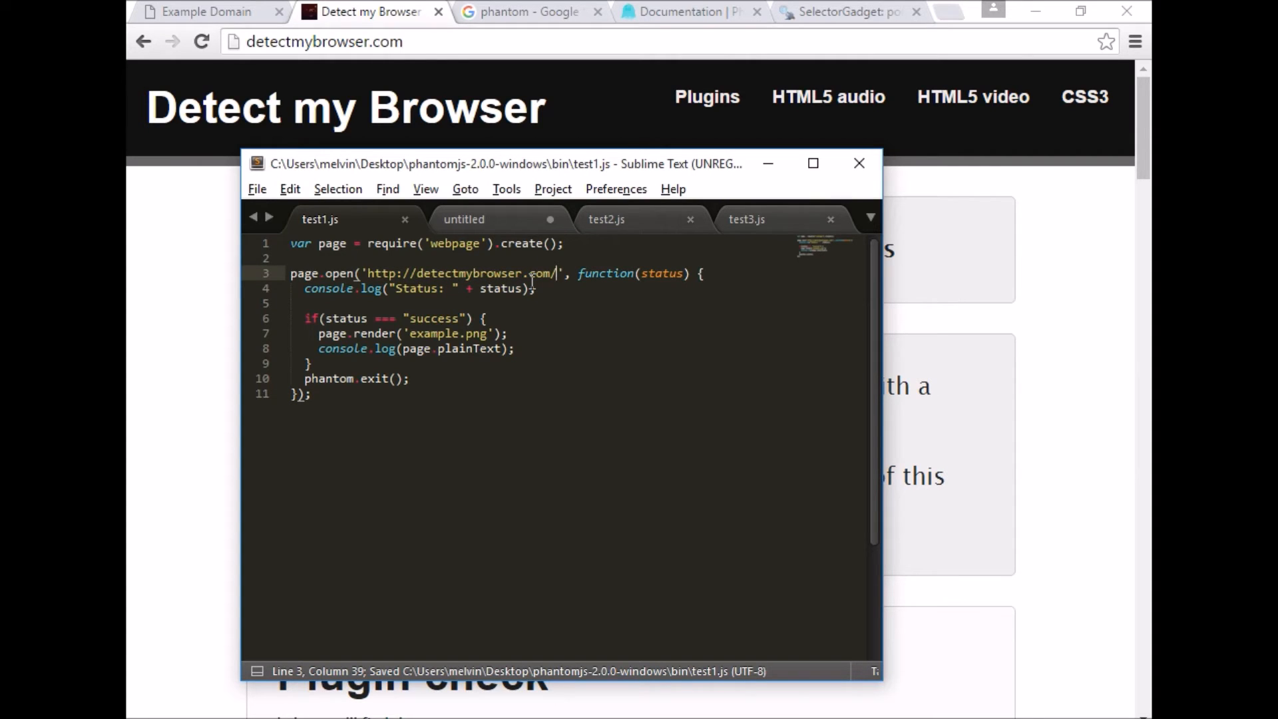
# Comment out the page plain-text logging line with //, save, and switch to cmd.
pyautogui.click(315, 348)
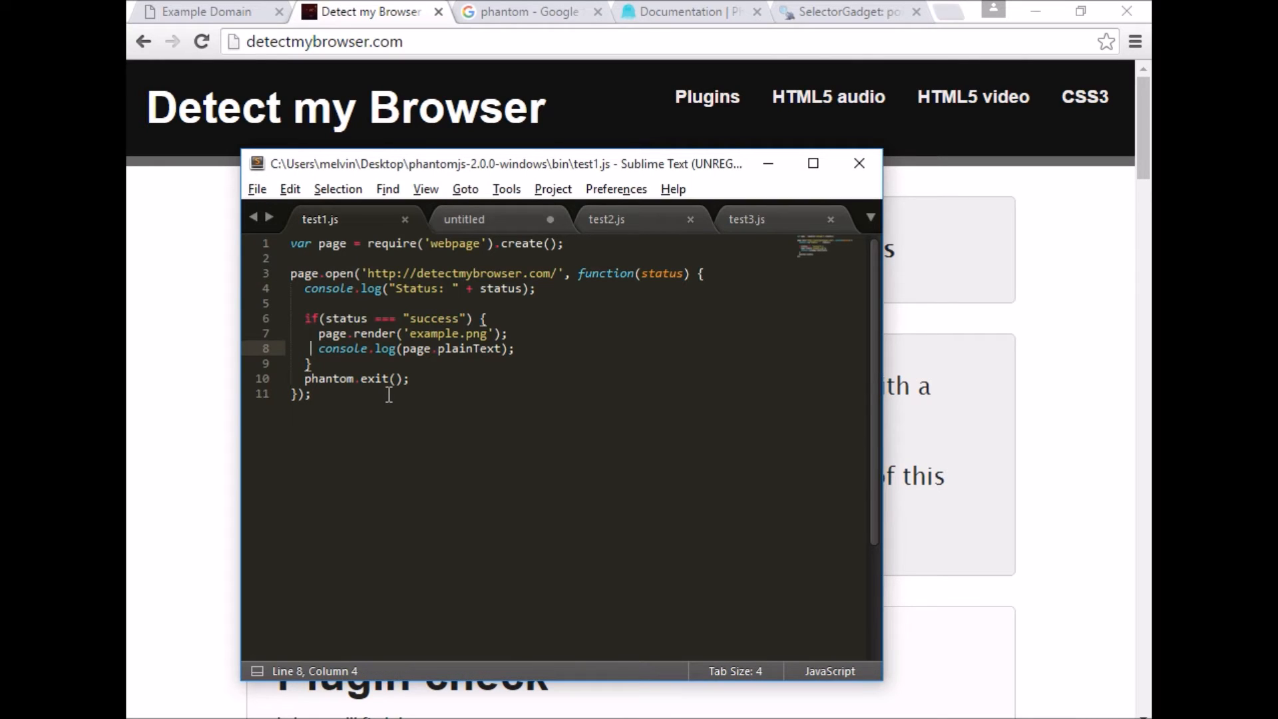
pyautogui.press('Right')
pyautogui.write('//')
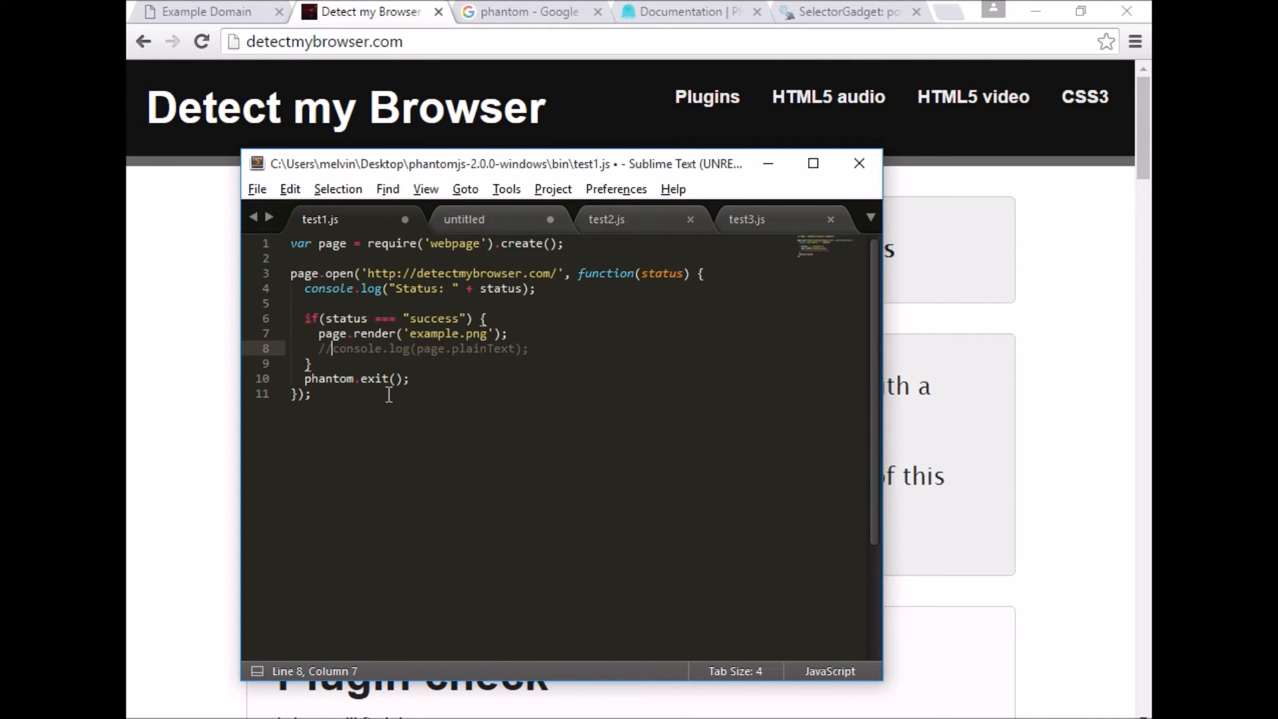
pyautogui.hotkey('ctrl', 's')
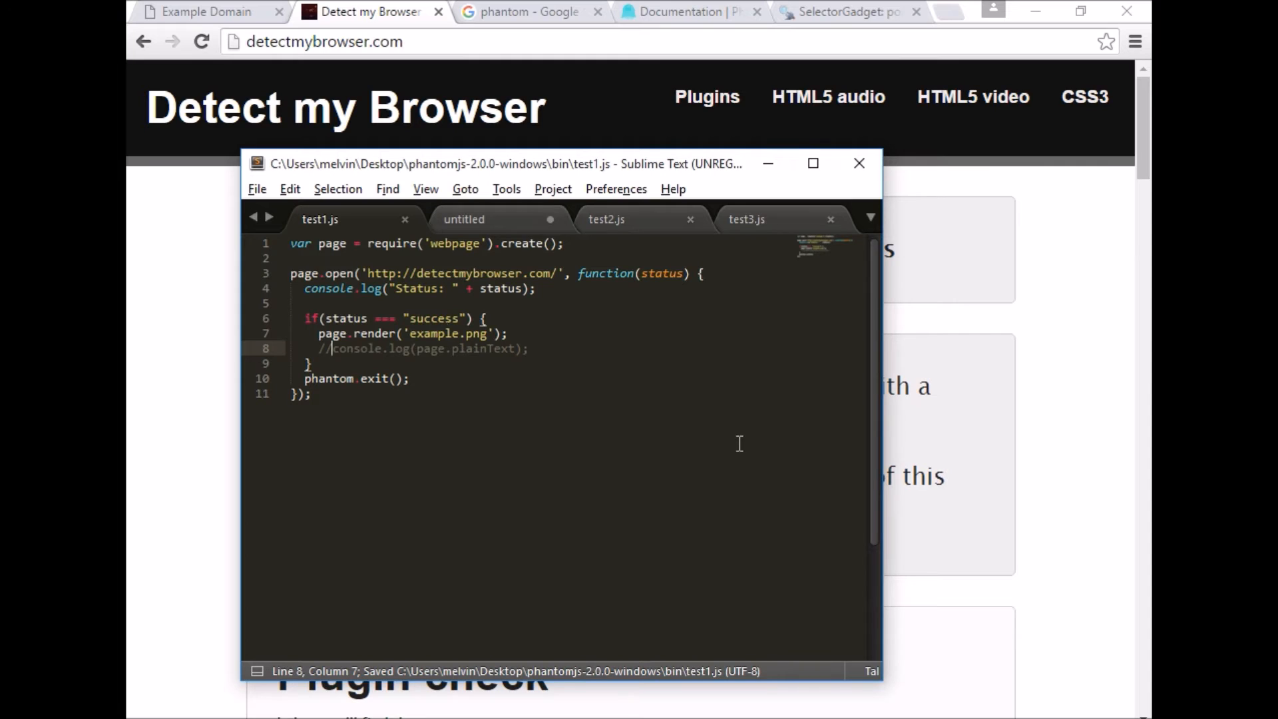
pyautogui.hotkey('alt', 'Tab')
pyautogui.hotkey('alt', 'Tab')
pyautogui.hotkey('alt', 'Tab')
pyautogui.hotkey('alt', 'Tab')
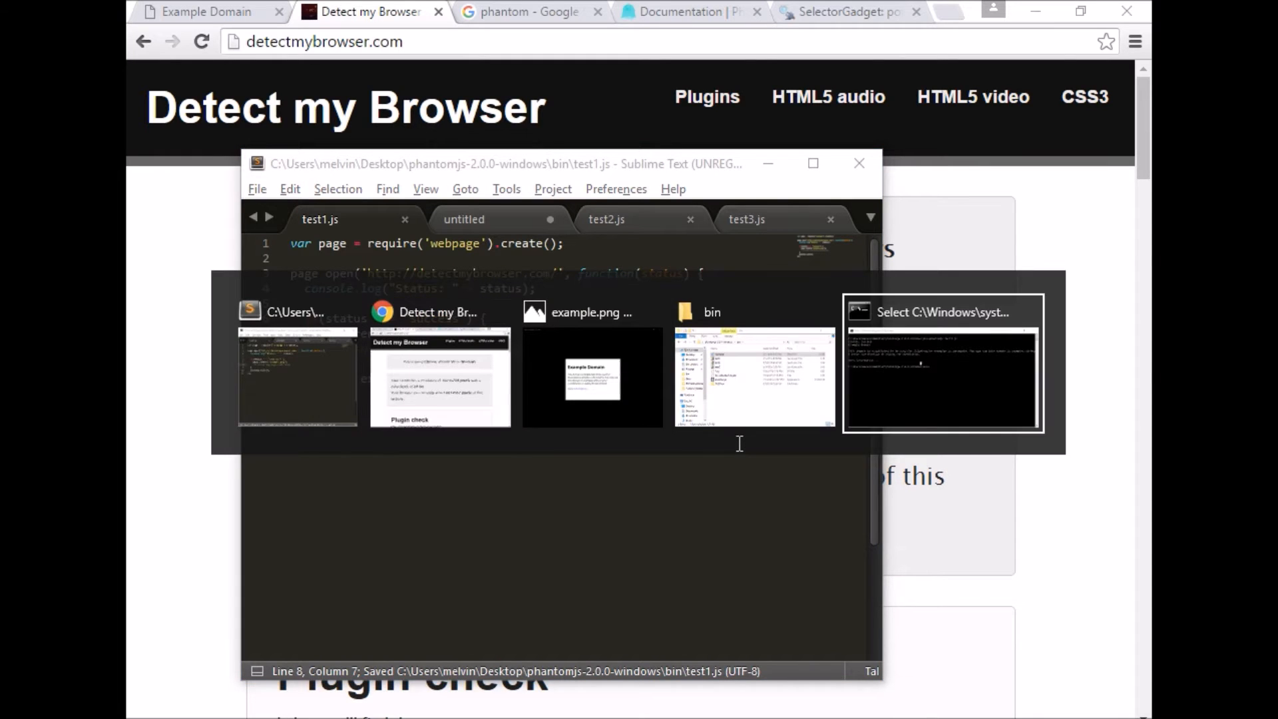
# Clear the console with cls, rerun phantomjs test1.js, then bring up the bin folder window.
pyautogui.press('Escape')
pyautogui.write('cls')
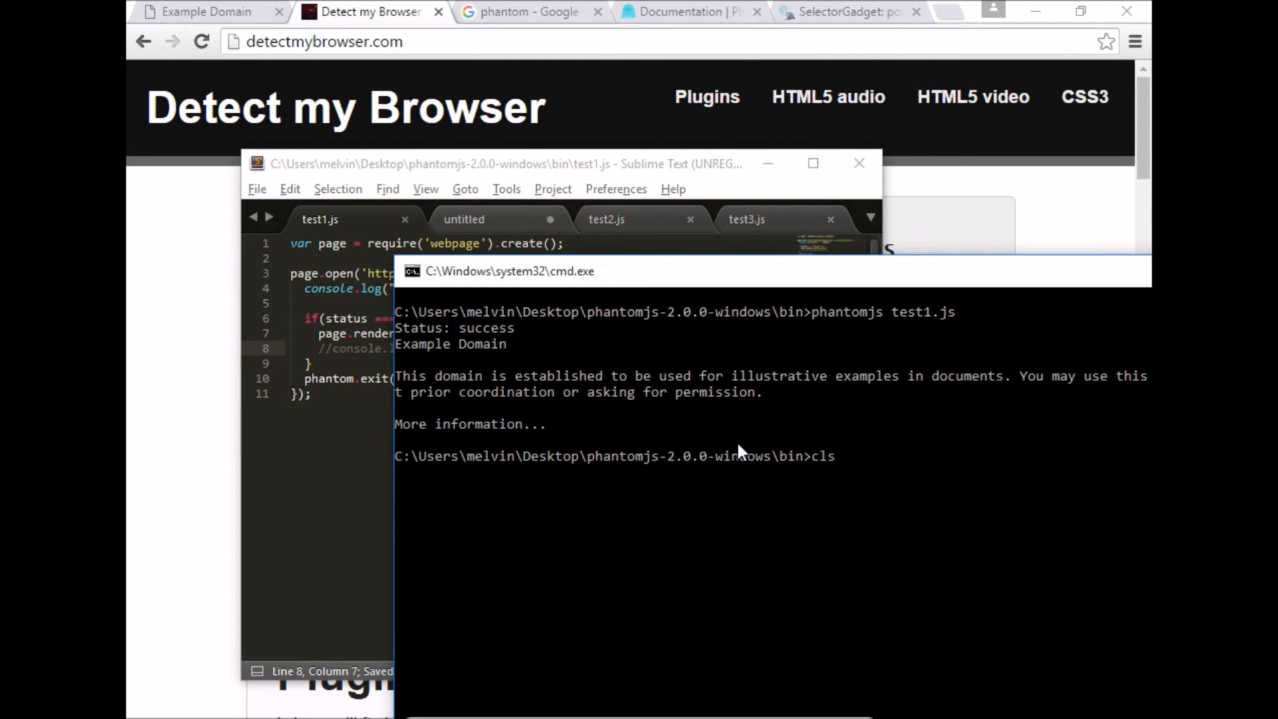
pyautogui.press('Return')
pyautogui.write('phantomjs test1.js')
pyautogui.press('Return')
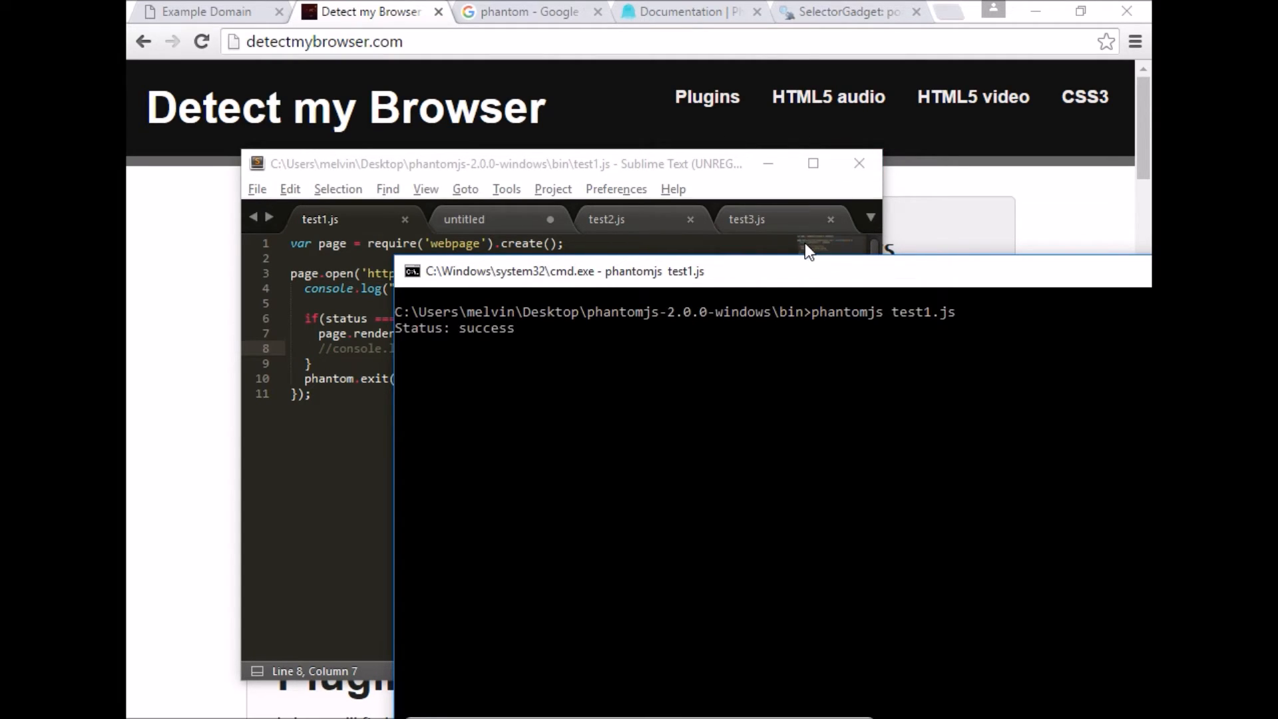
pyautogui.hotkey('alt', 'Tab')
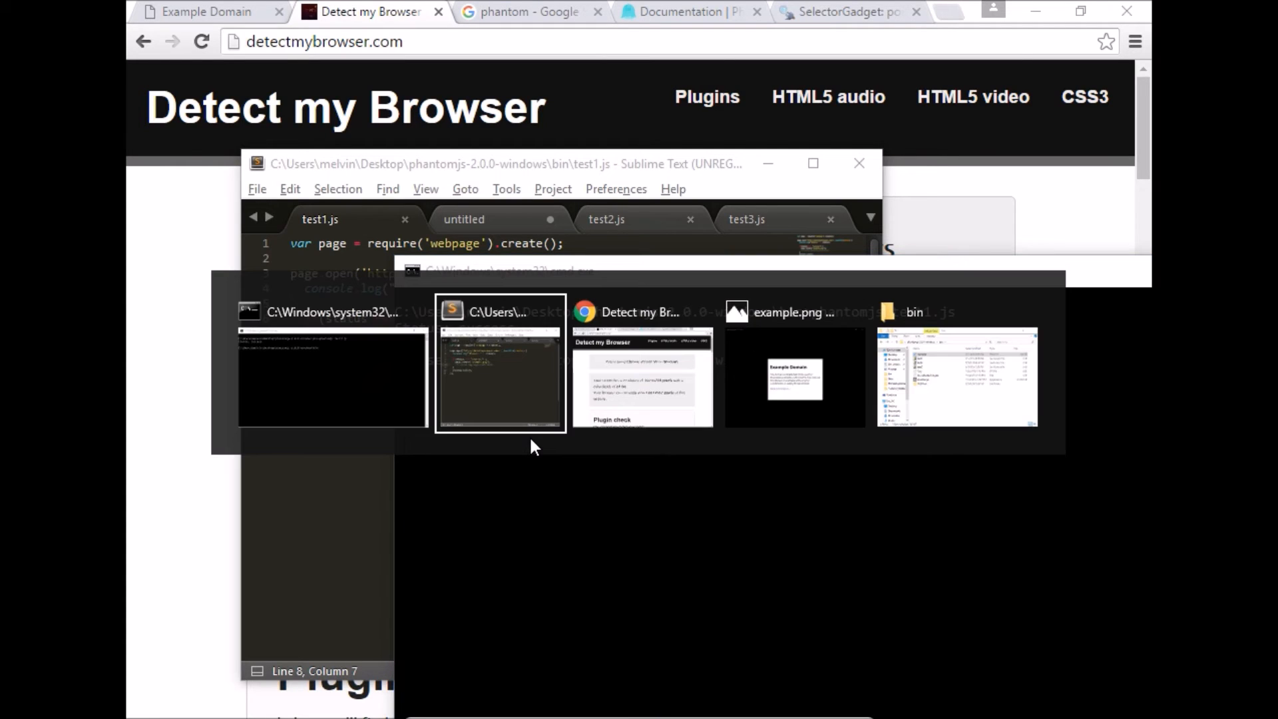
pyautogui.press('Tab')
pyautogui.press('Tab')
pyautogui.press('Tab')
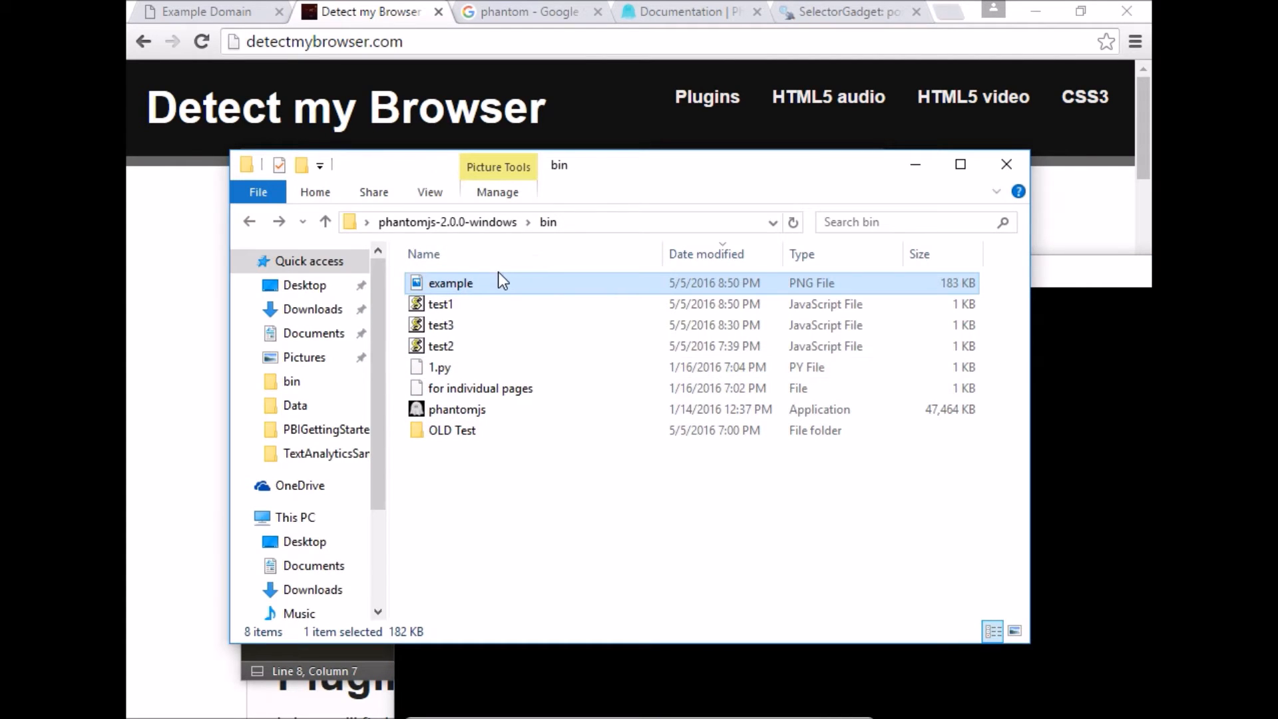
# View example.png in Photos (Safari on Windows, 1024x768), then return to test1.js in the editor.
pyautogui.doubleClick(451, 285)
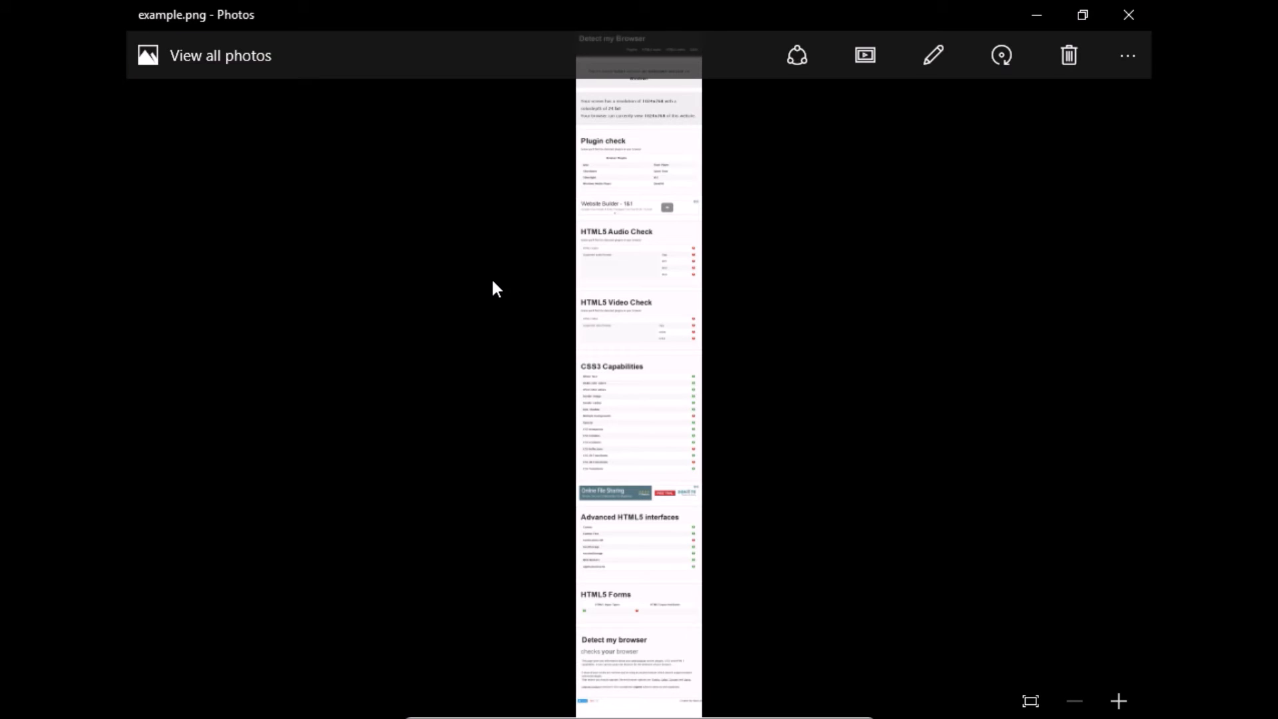
pyautogui.scroll(5, 603, 292)
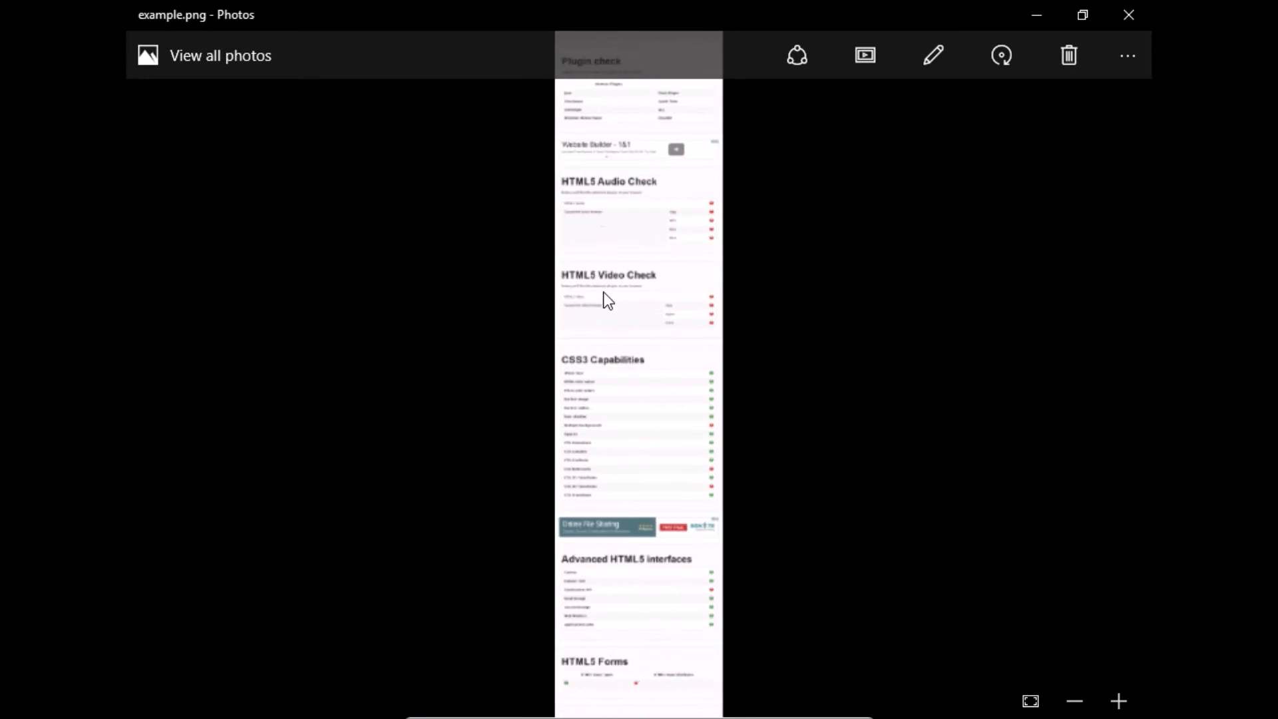
pyautogui.scroll(1, 604, 300)
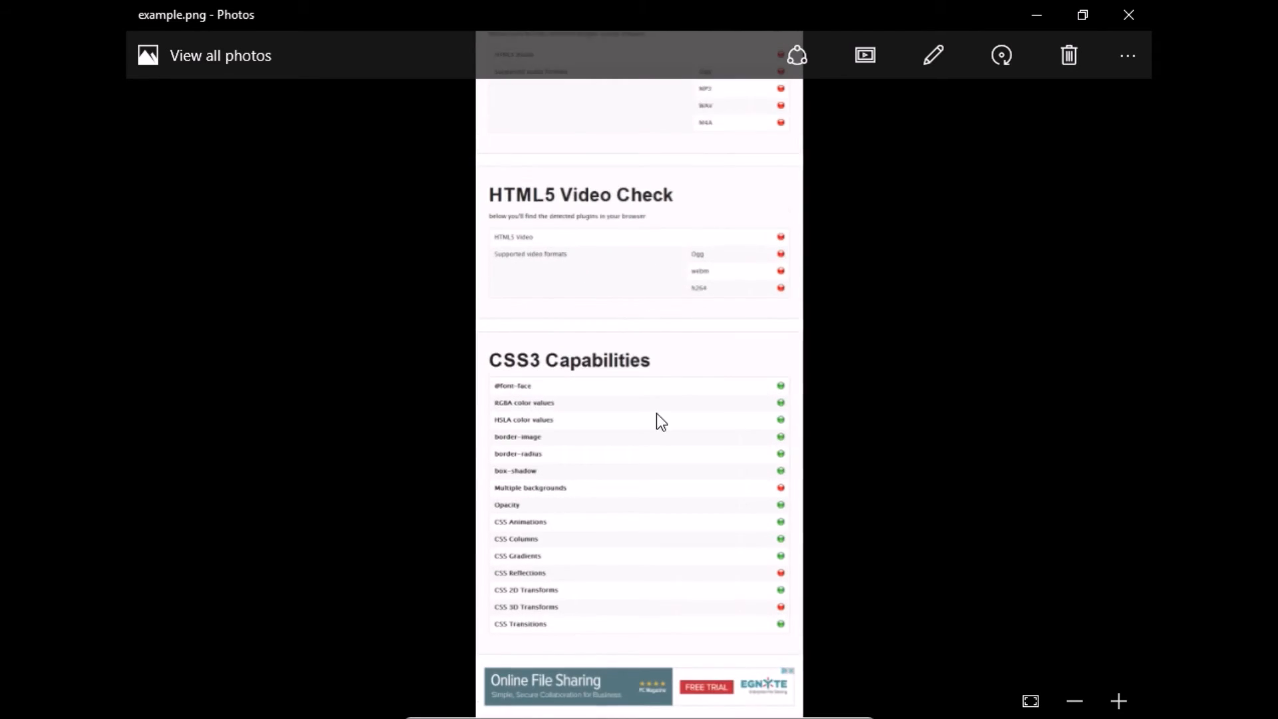
pyautogui.scroll(5, 669, 400)
pyautogui.scroll(1, 714, 193)
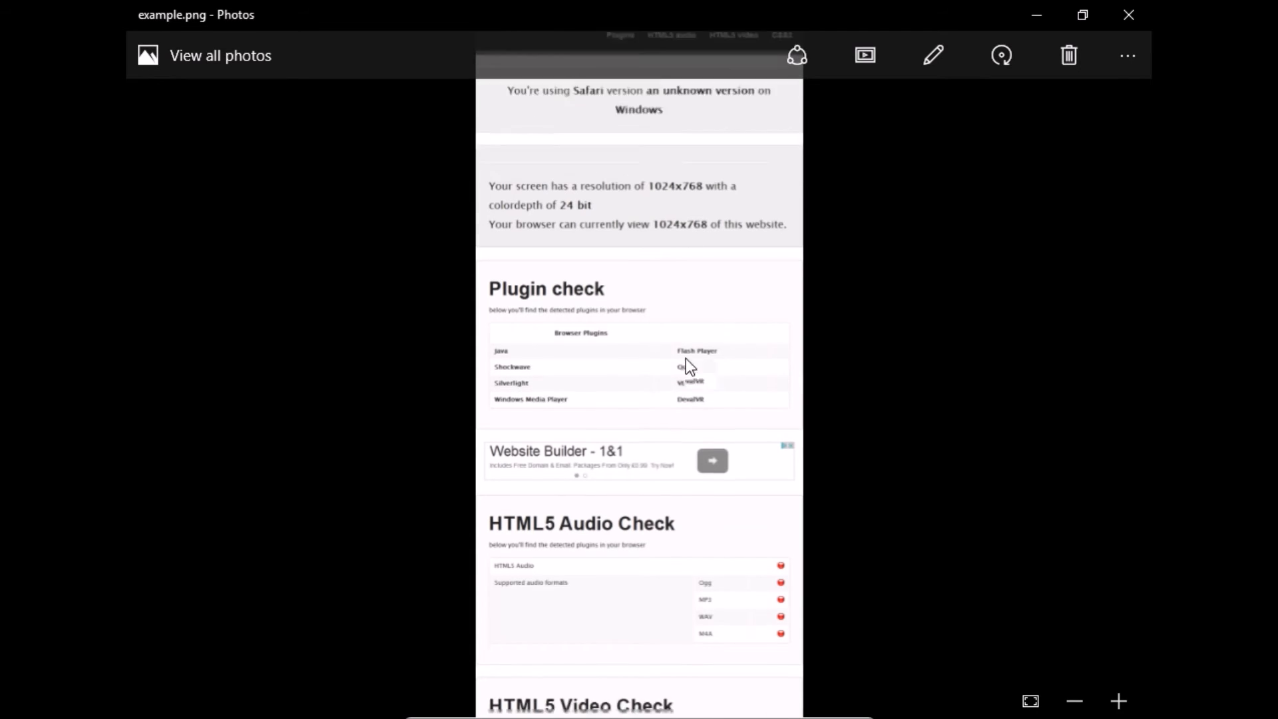
pyautogui.scroll(-3, 685, 359)
pyautogui.scroll(3, 714, 213)
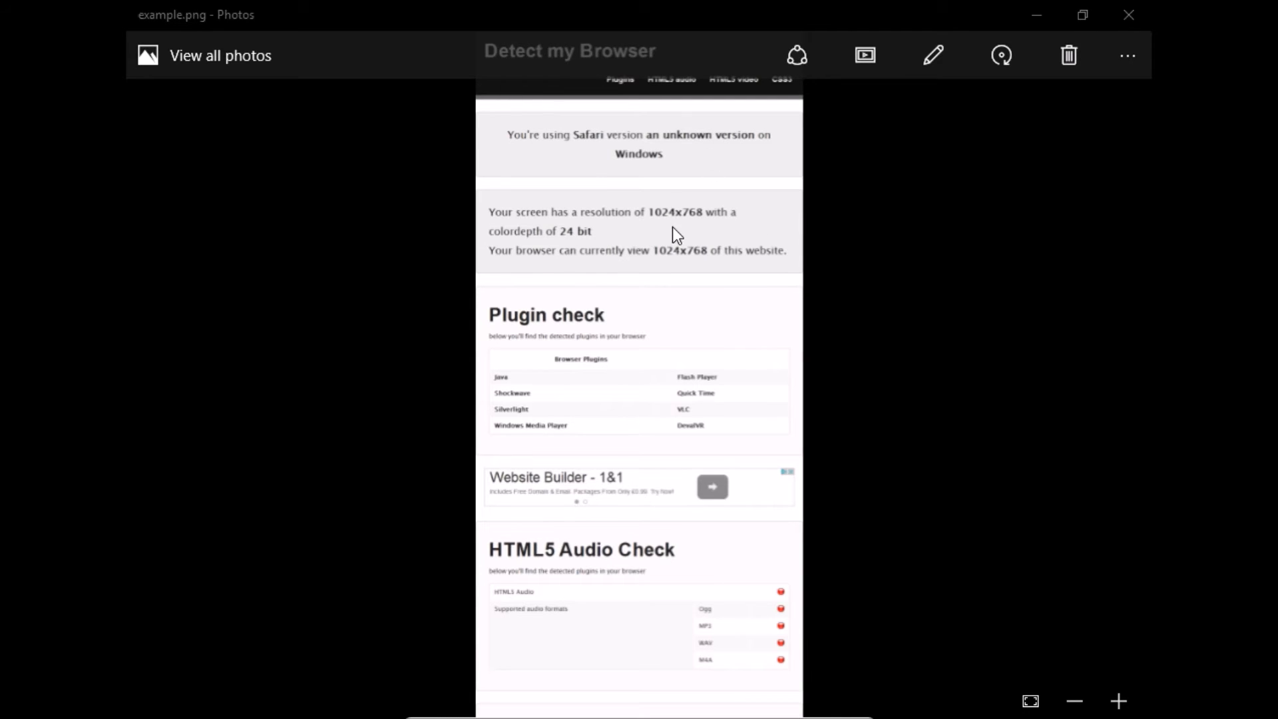
pyautogui.hotkey('alt', 'Tab')
pyautogui.hotkey('alt', 'Tab')
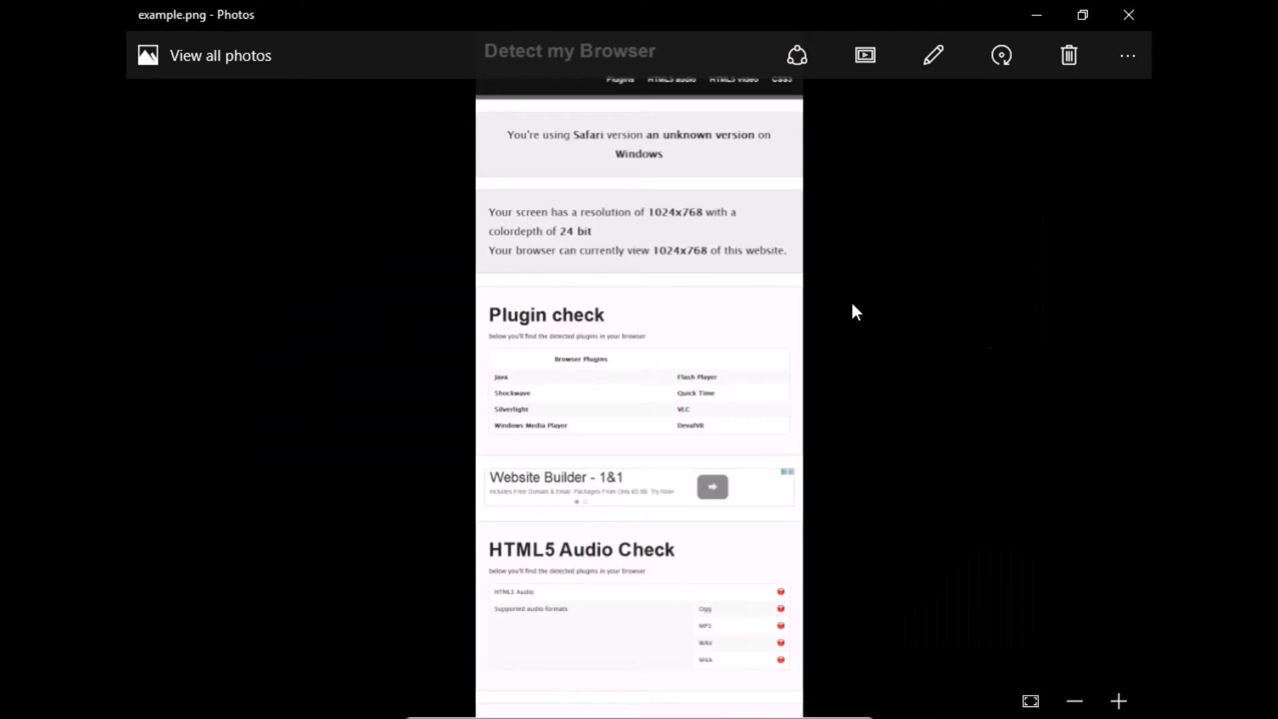
pyautogui.hotkey('alt', 'Tab')
pyautogui.press('Tab')
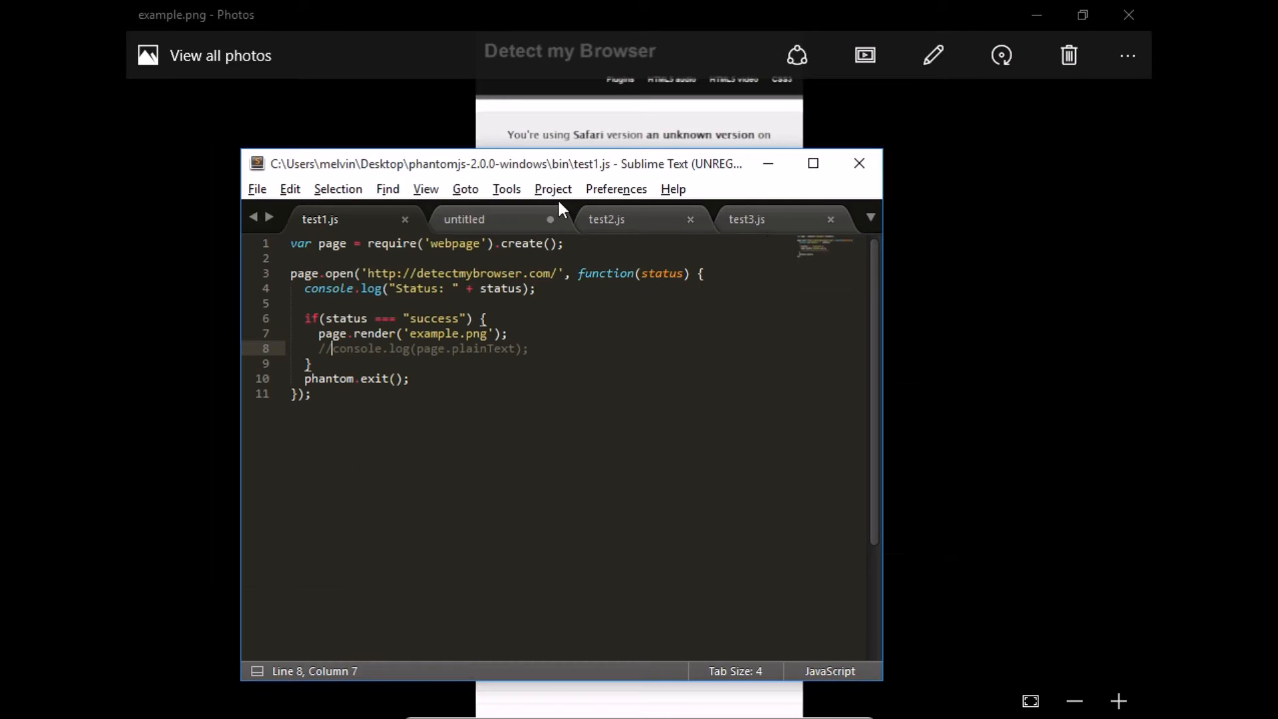
# Copy the userAgent and viewportSize lines from the scratch tab into test1.js after the require call.
pyautogui.click(454, 219)
pyautogui.click(564, 256)
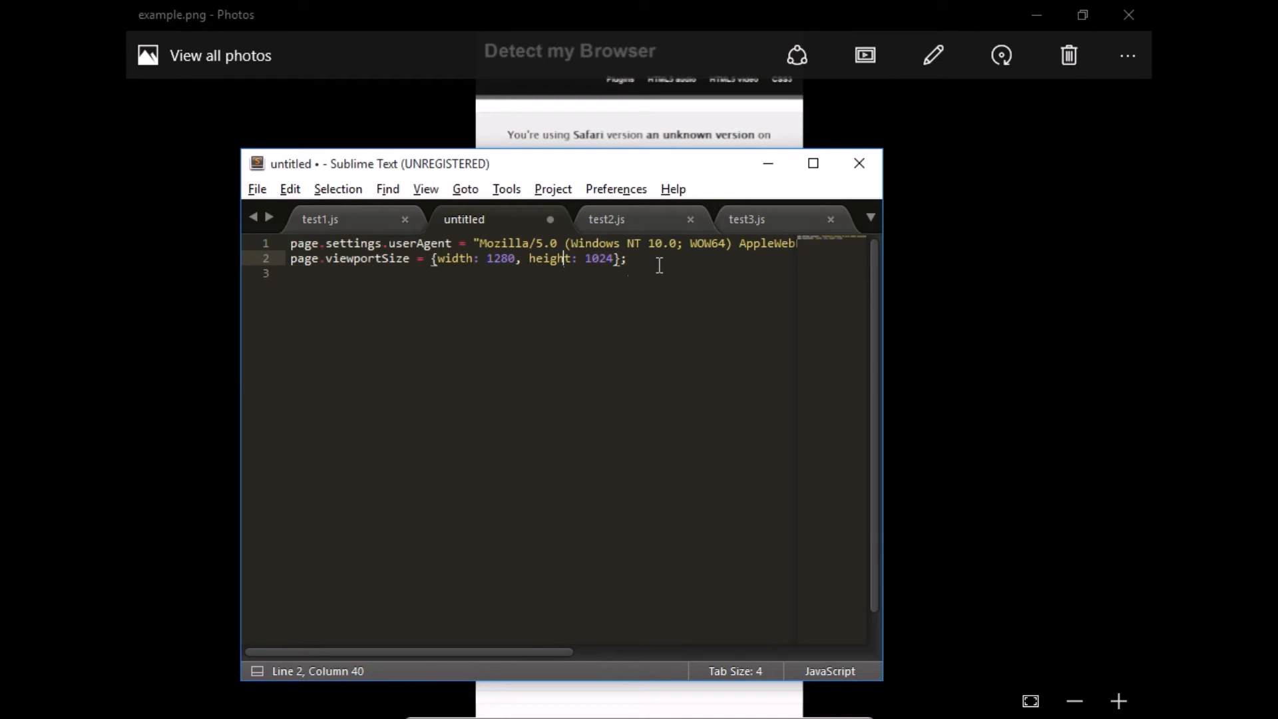
pyautogui.hotkey('ctrl', 'a')
pyautogui.hotkey('ctrl', 'c')
pyautogui.click(320, 219)
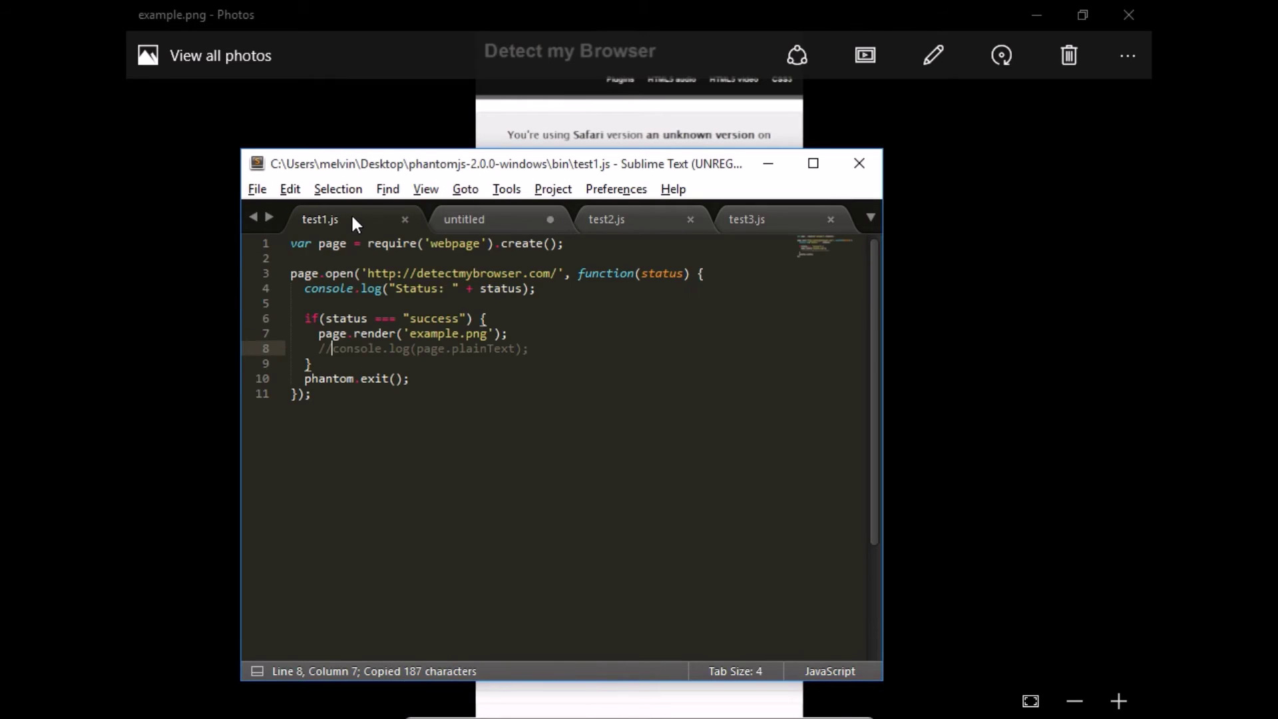
pyautogui.click(431, 257)
pyautogui.hotkey('ctrl', 'v')
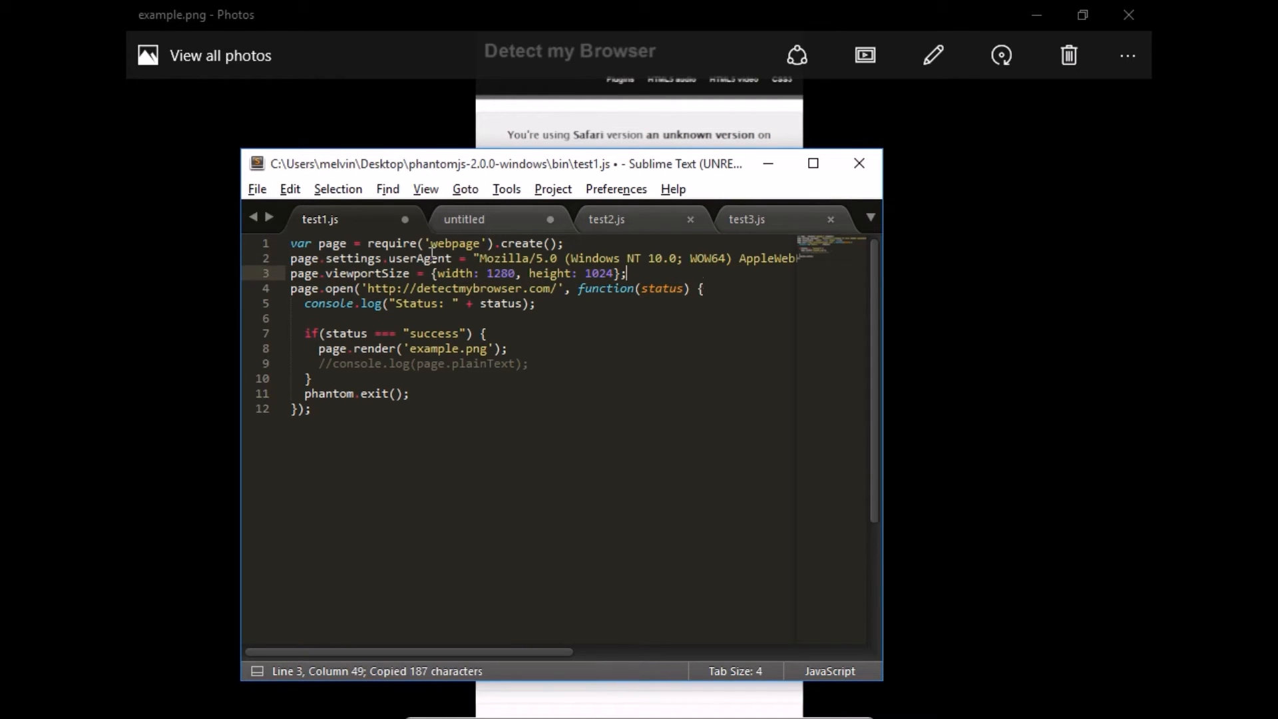
pyautogui.press('Return')
pyautogui.press('Return')
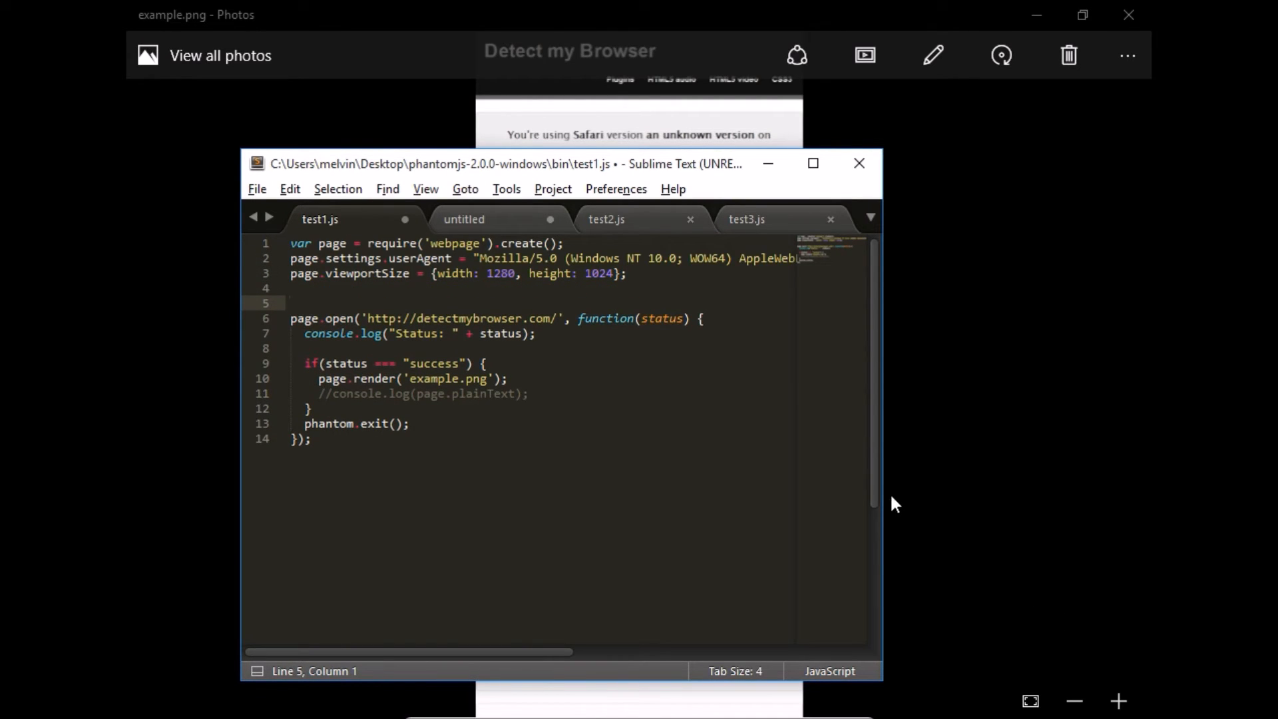
# Review the Chrome 47 user agent and 1280x1024 viewport lines, remove the extra blank line and save test1.js.
pyautogui.moveTo(883, 503); pyautogui.dragTo(1146, 503)
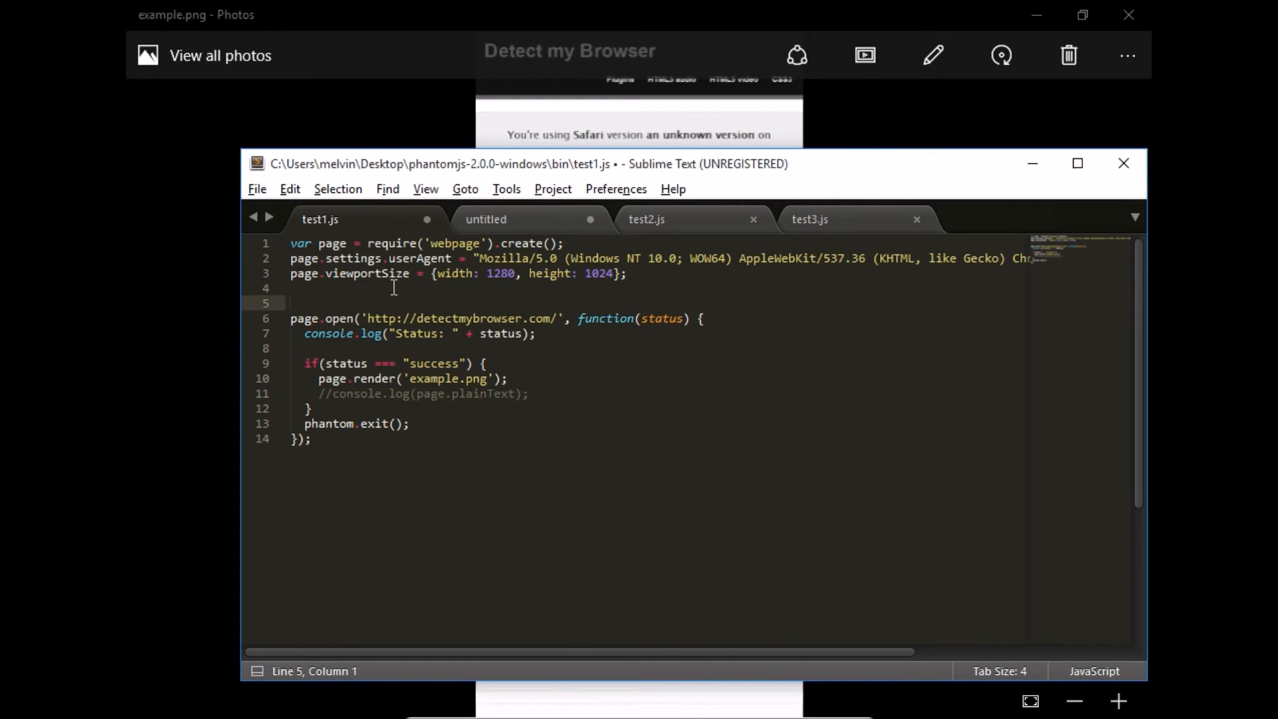
pyautogui.moveTo(389, 257); pyautogui.dragTo(454, 257)
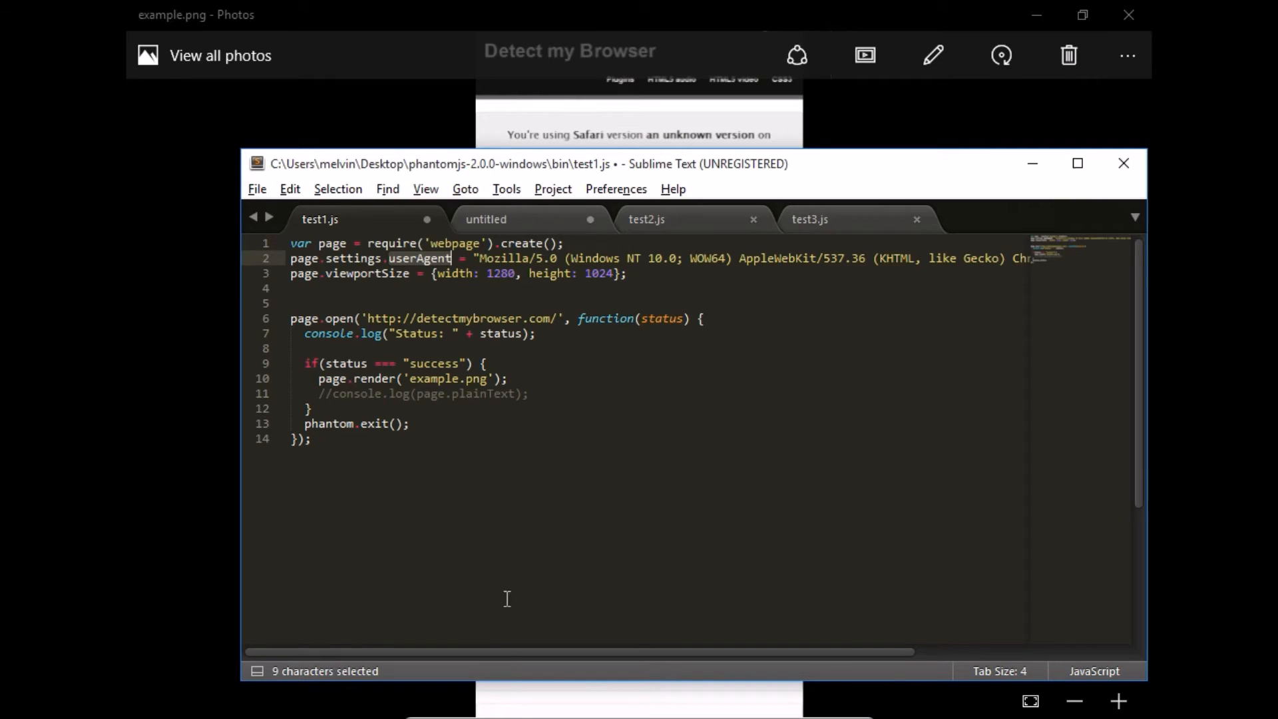
pyautogui.moveTo(503, 651)
pyautogui.mouseDown()
pyautogui.moveTo(763, 646)
pyautogui.moveTo(486, 647)
pyautogui.mouseUp()
pyautogui.click(480, 258)
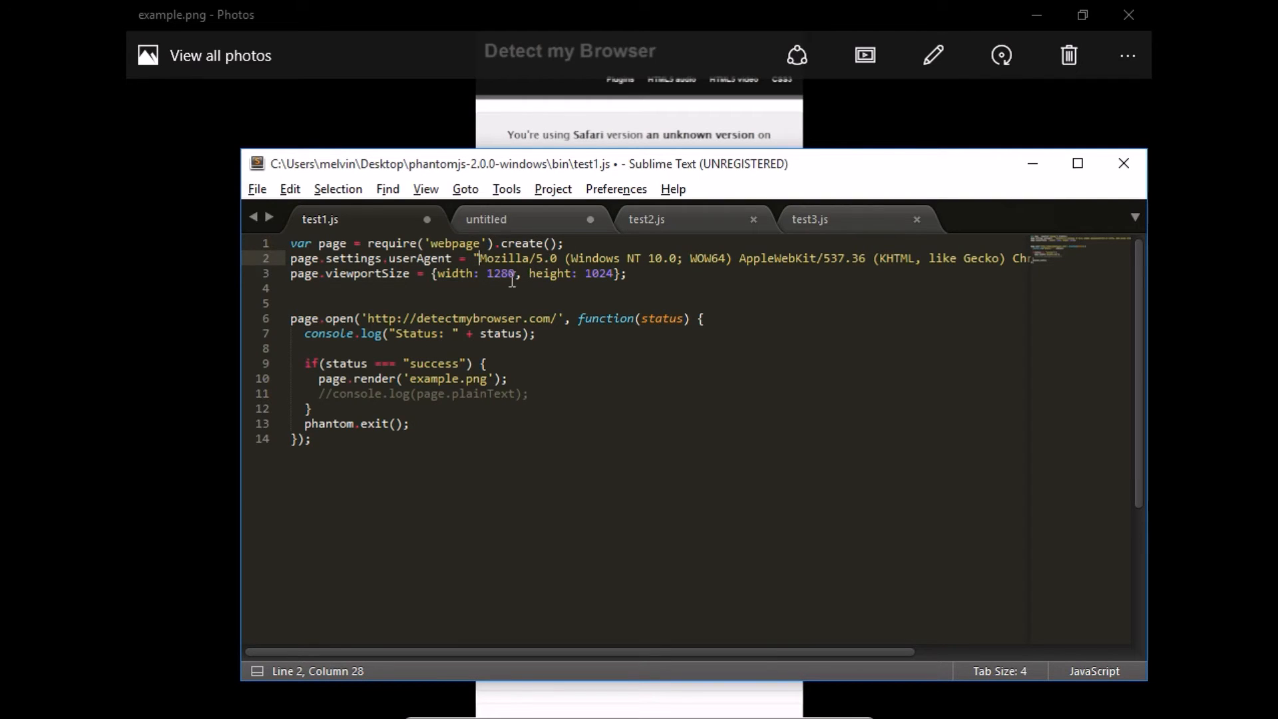
pyautogui.click(444, 272)
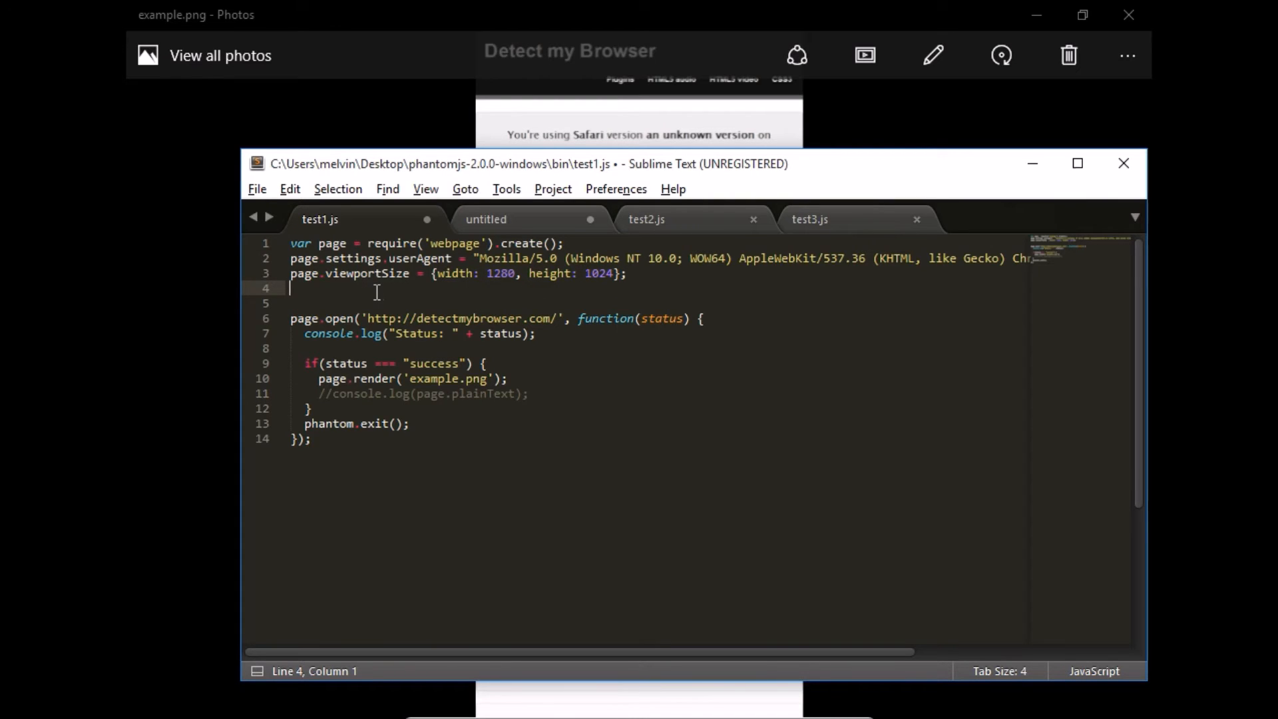
pyautogui.press('Delete')
pyautogui.hotkey('ctrl', 's')
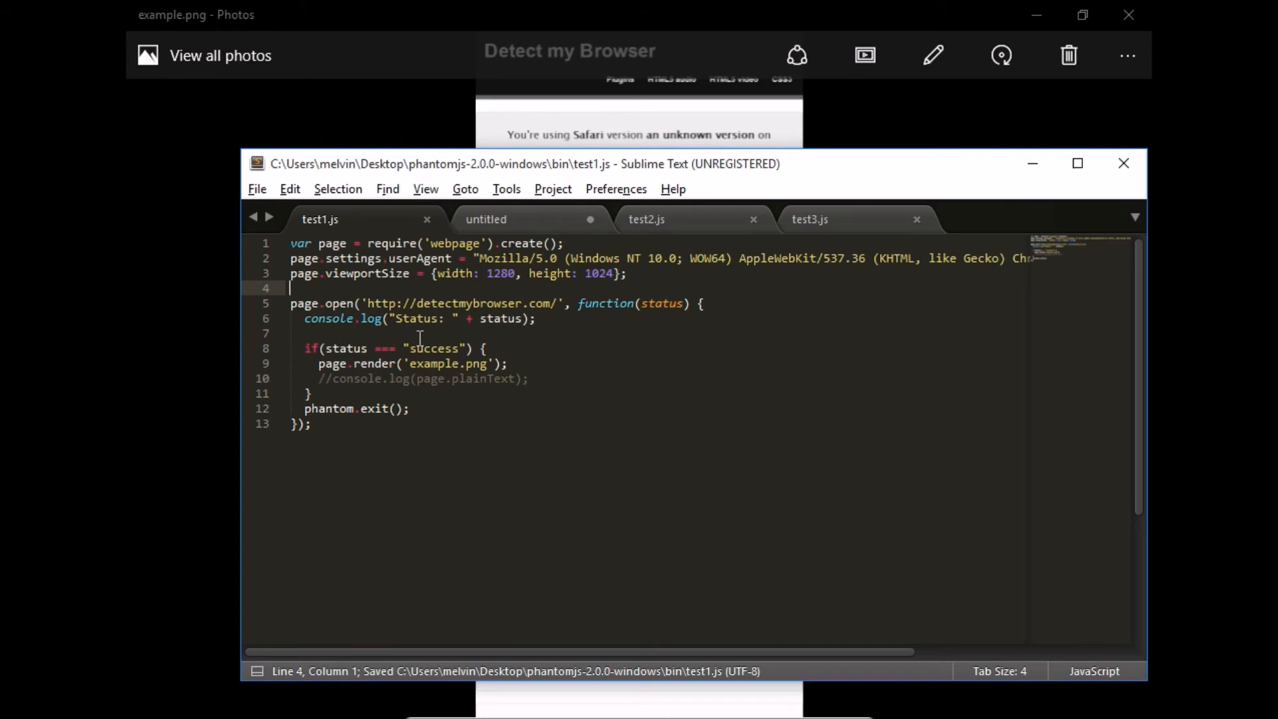
# Rerun phantomjs test1.js in cmd until Status: success, then bring up the bin folder.
pyautogui.hotkey('alt', 'Tab')
pyautogui.hotkey('alt', 'Tab')
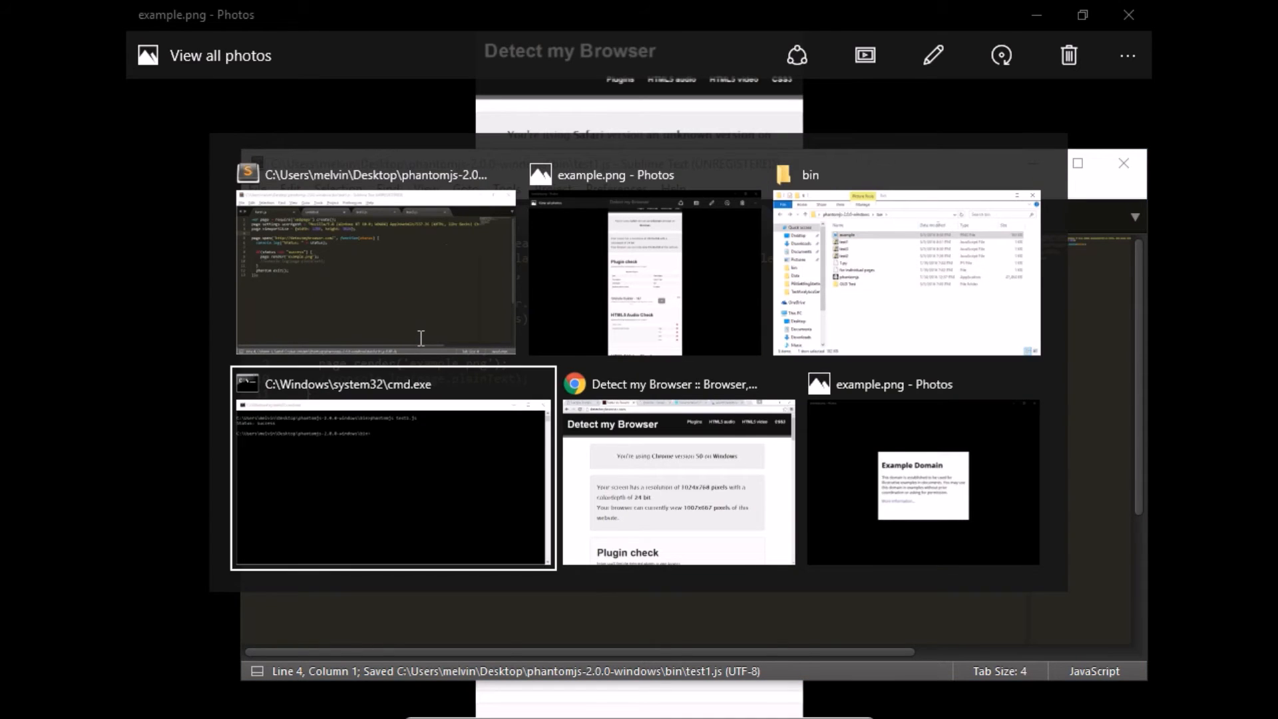
pyautogui.press('Up')
pyautogui.press('Return')
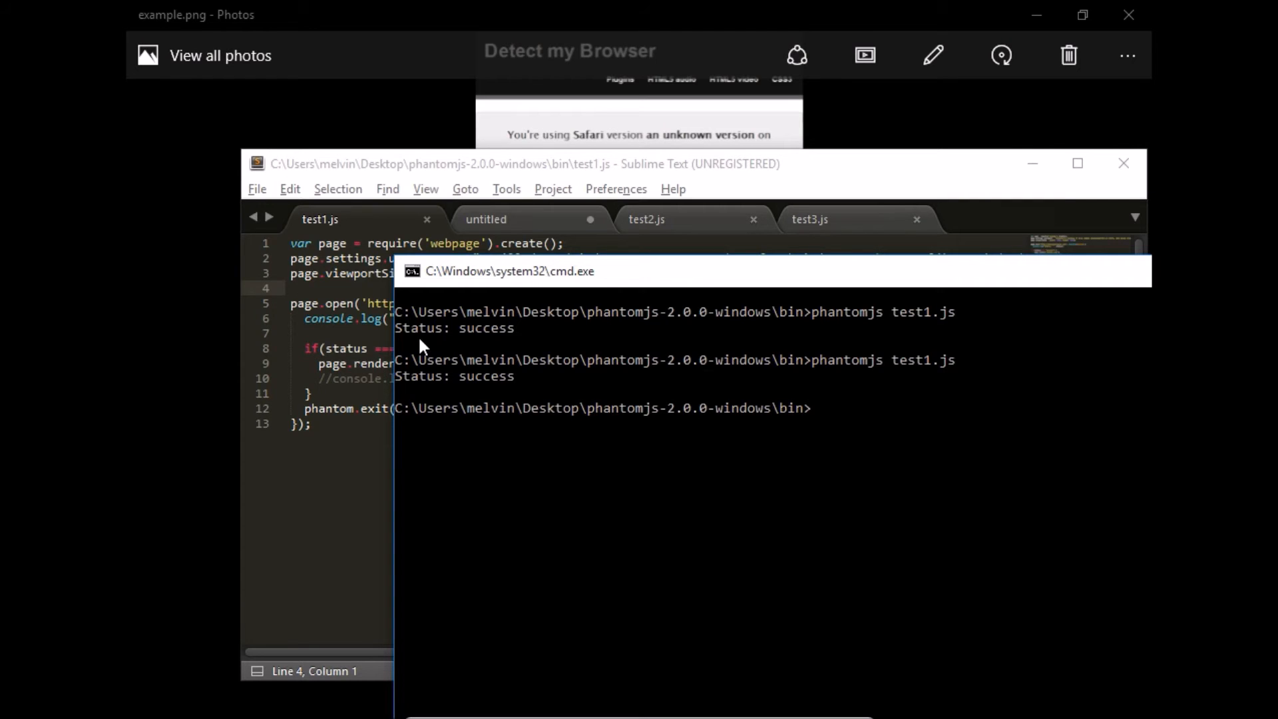
pyautogui.hotkey('alt', 'Tab')
pyautogui.press('Tab')
pyautogui.press('Tab')
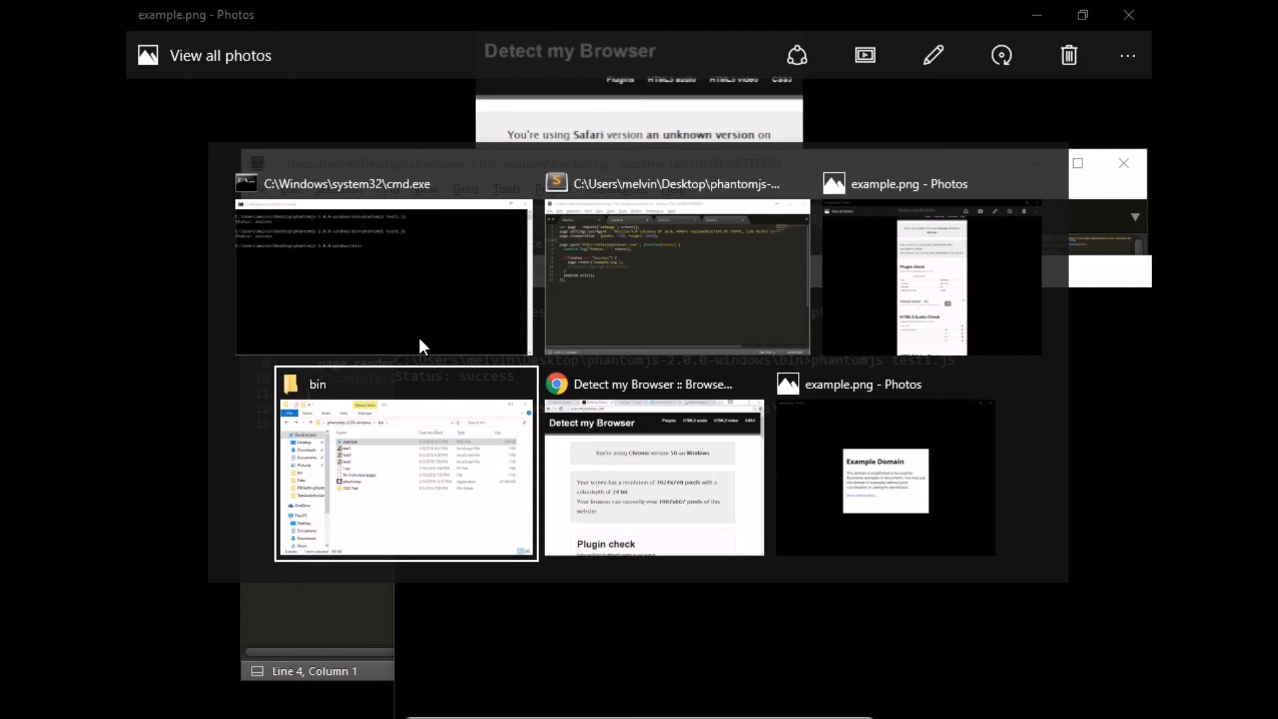
pyautogui.press('alt')
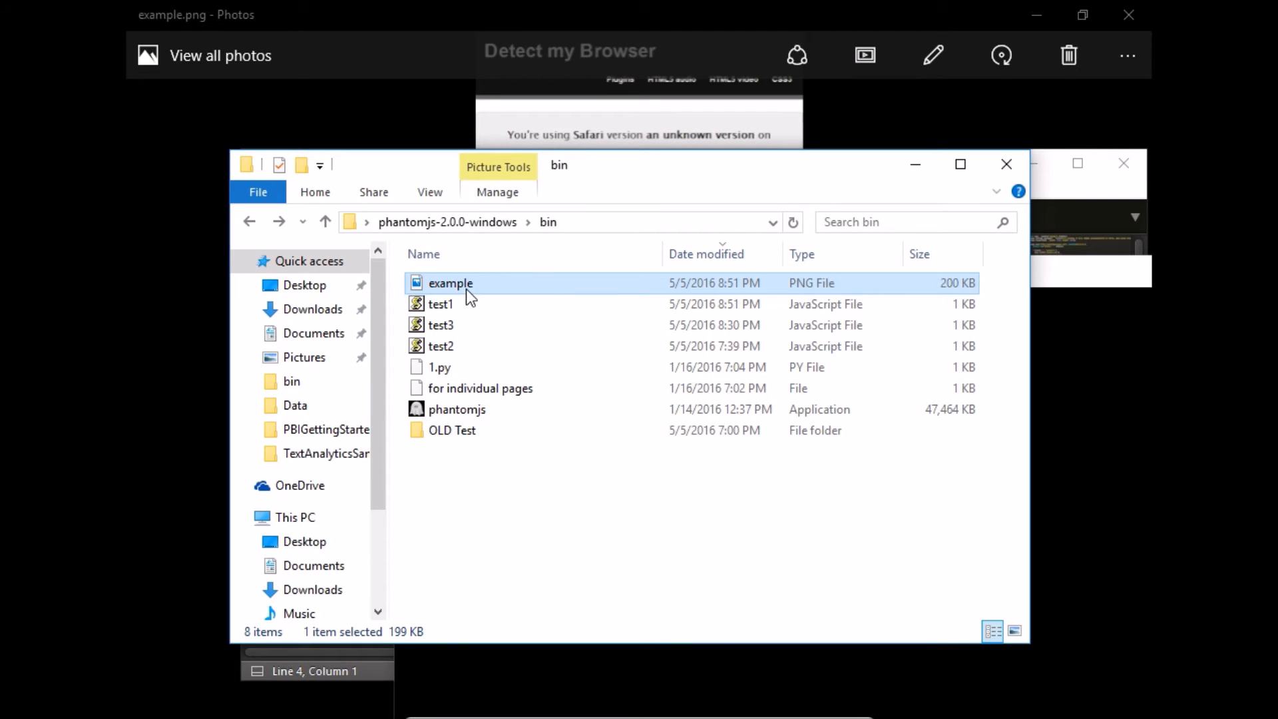
# View the regenerated example.png in Photos, now reporting Chrome 47 on Windows.
pyautogui.doubleClick(467, 289)
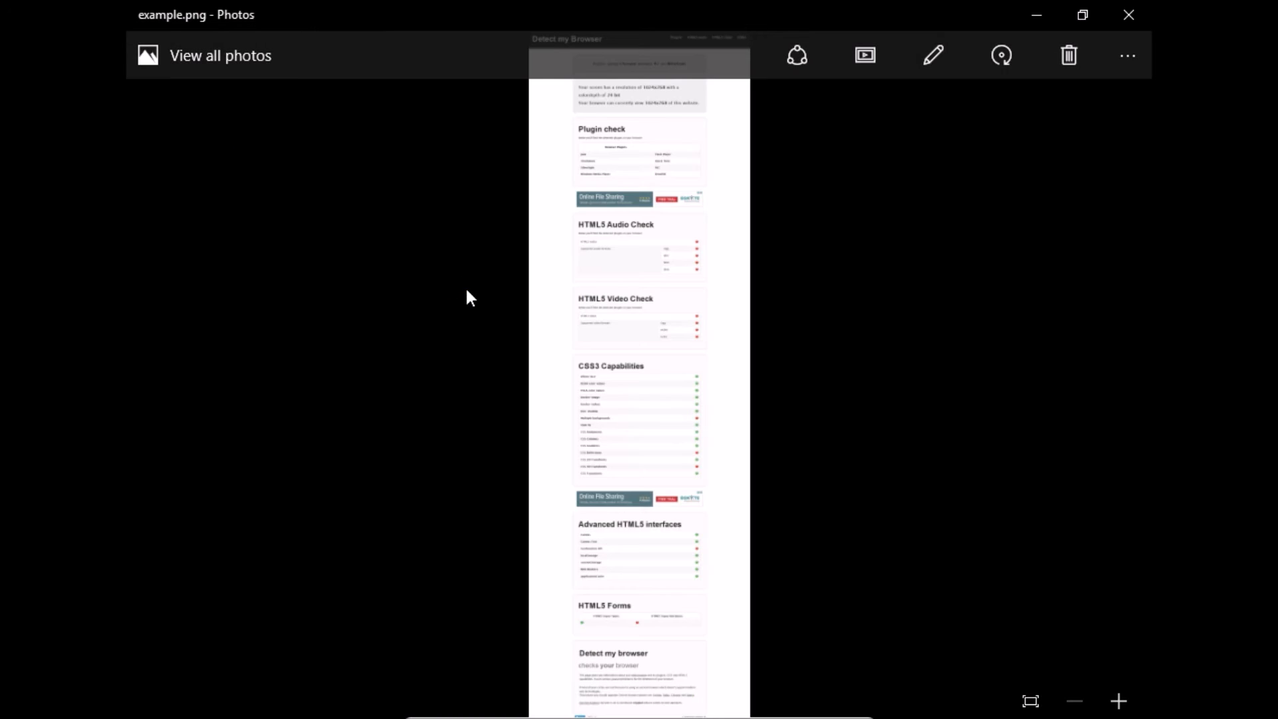
pyautogui.scroll(2, 465, 286)
pyautogui.scroll(2, 466, 288)
pyautogui.scroll(2, 465, 288)
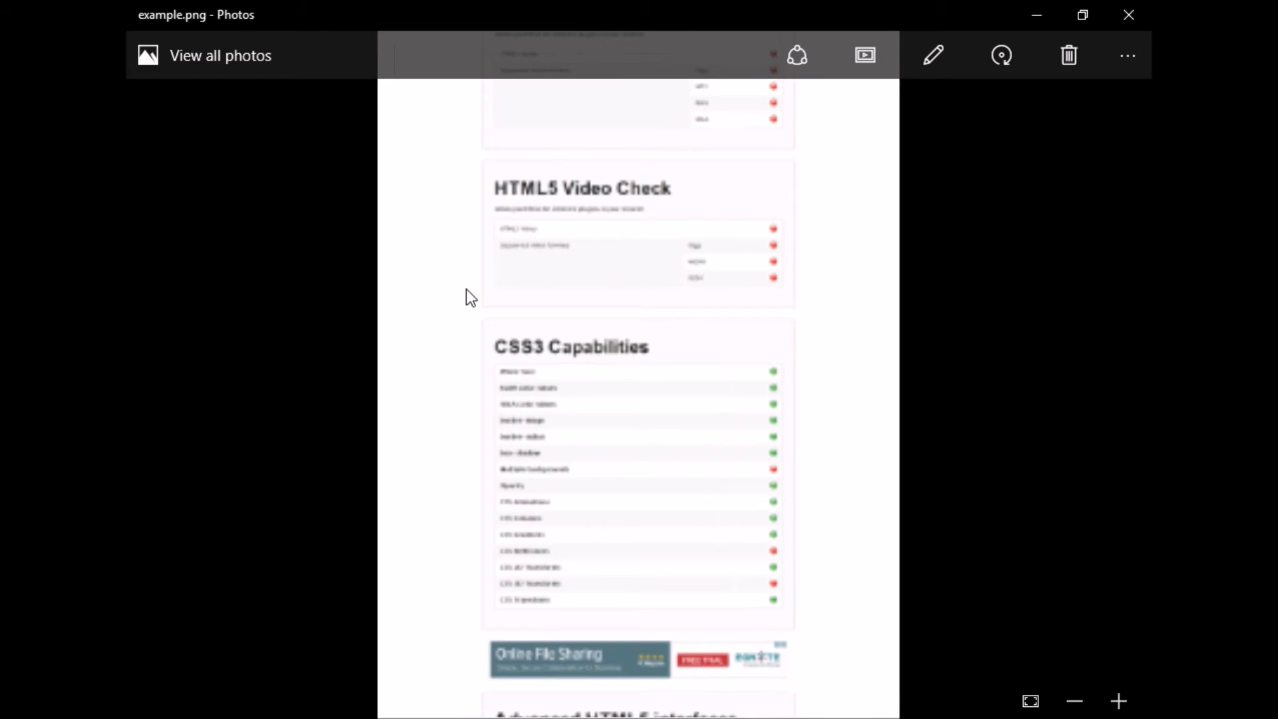
pyautogui.scroll(4, 936, 233)
pyautogui.scroll(3, 905, 157)
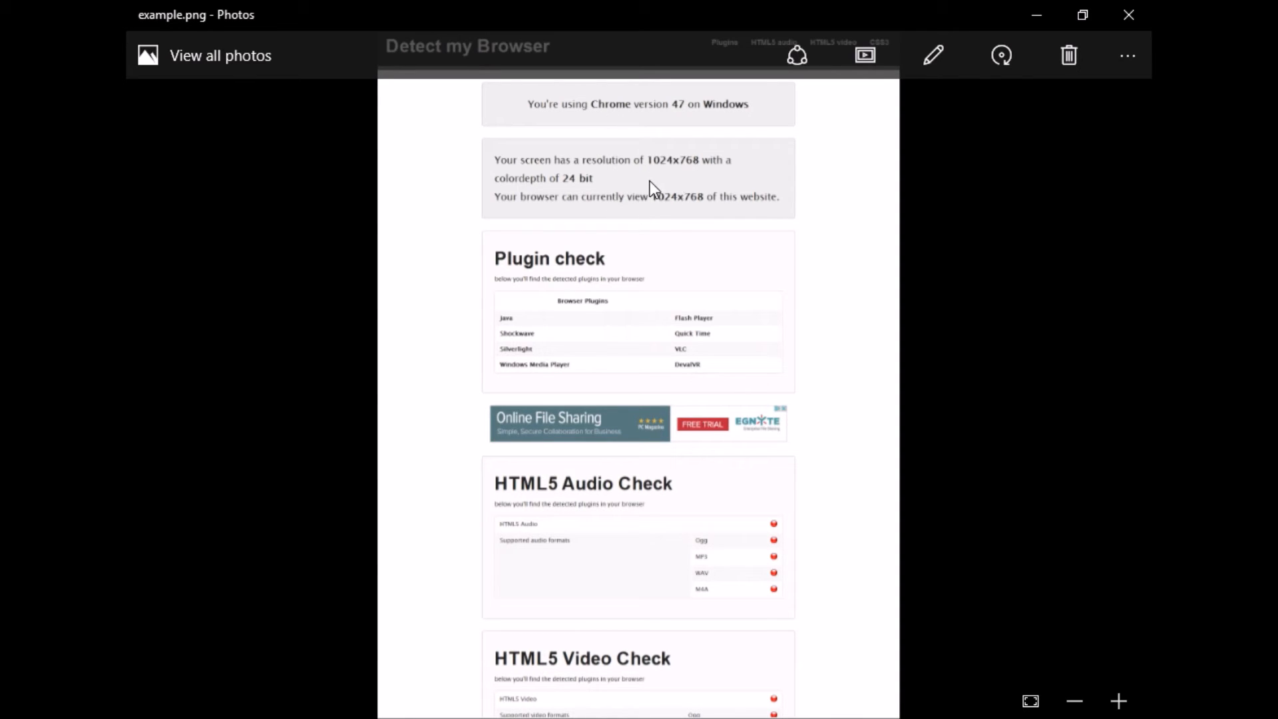
pyautogui.hotkey('alt', 'Tab')
# Highlight the Mozilla/5.0 user agent and viewport values in test1.js and compare them with the screenshot.
pyautogui.hotkey('alt', 'Tab')
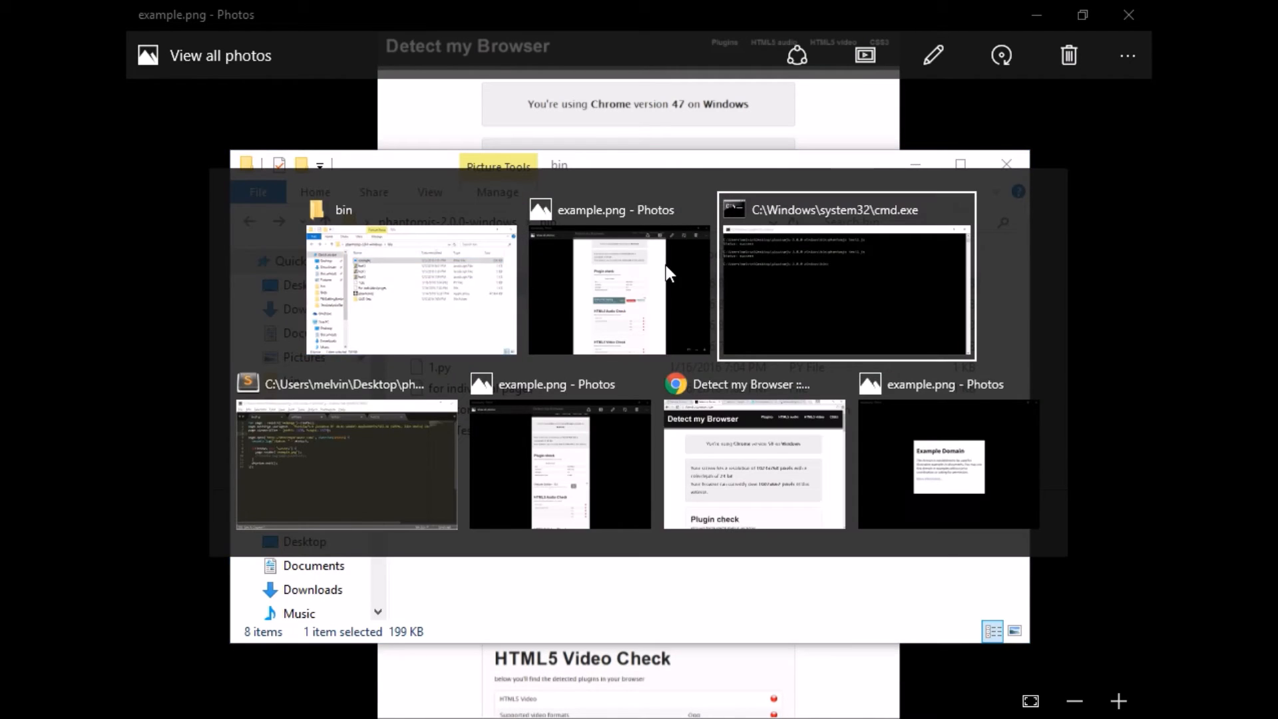
pyautogui.hotkey('alt', 'Tab')
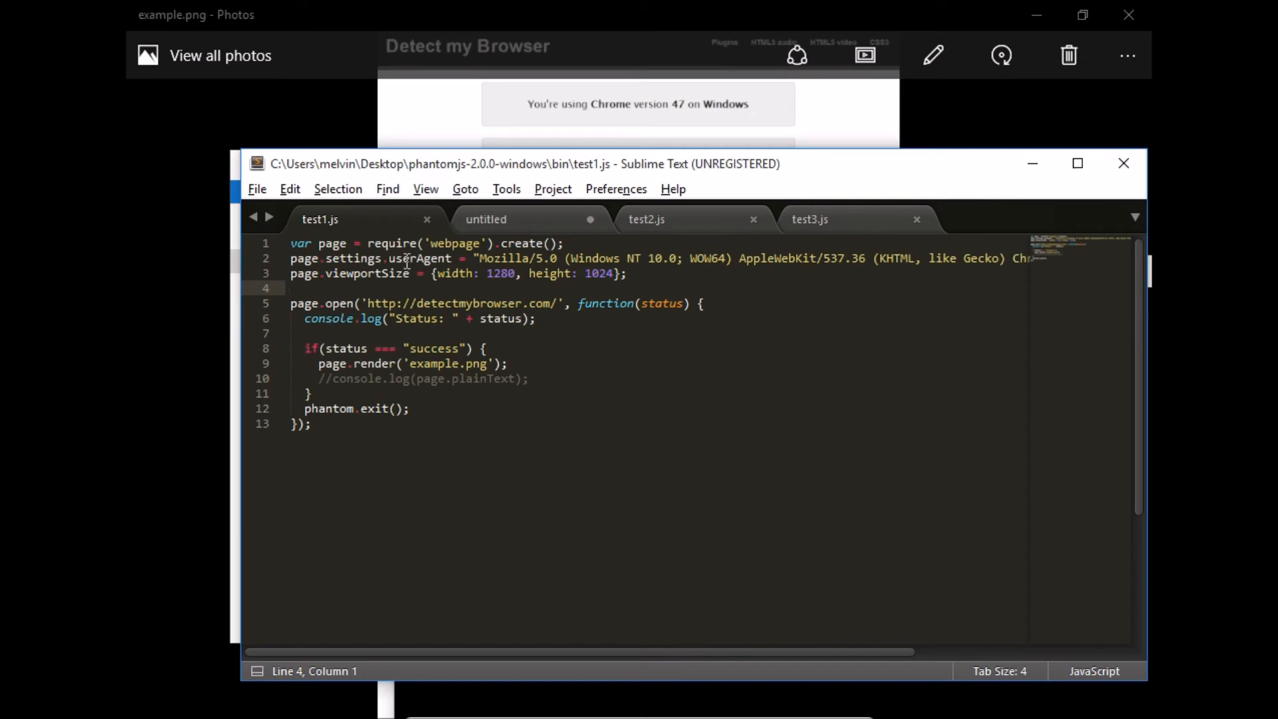
pyautogui.moveTo(479, 257); pyautogui.dragTo(704, 258)
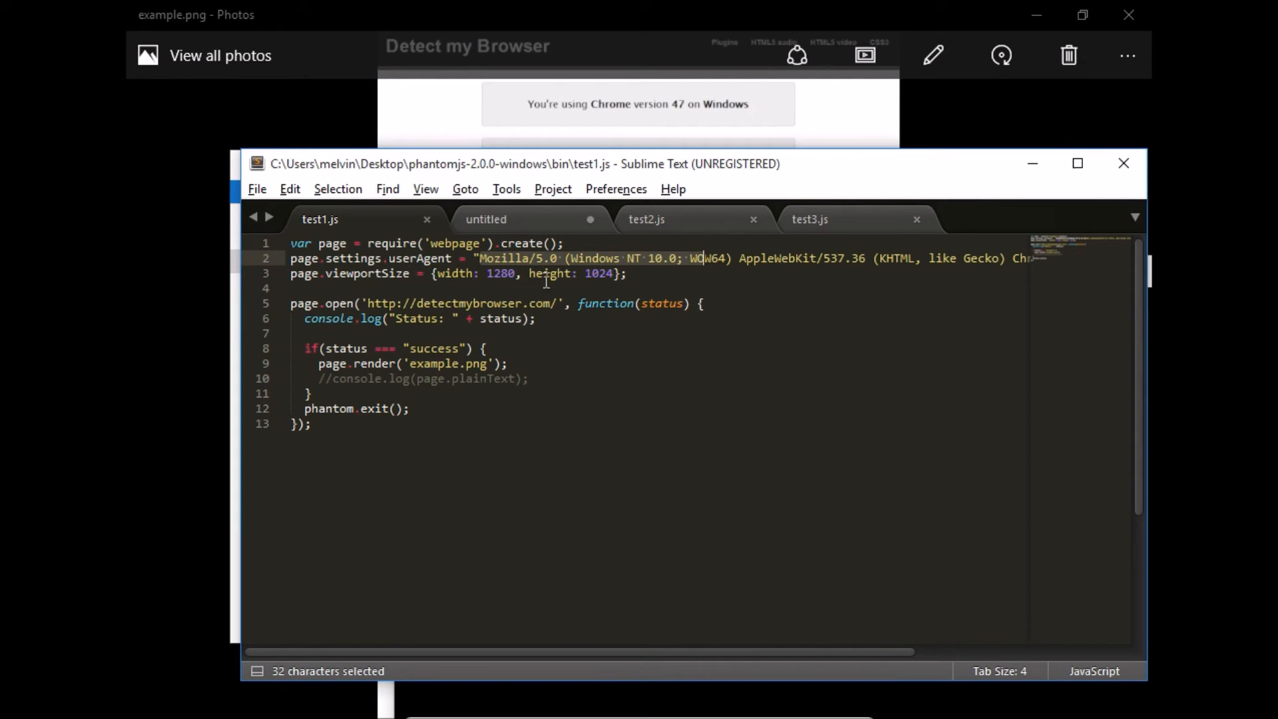
pyautogui.moveTo(440, 275); pyautogui.dragTo(620, 273)
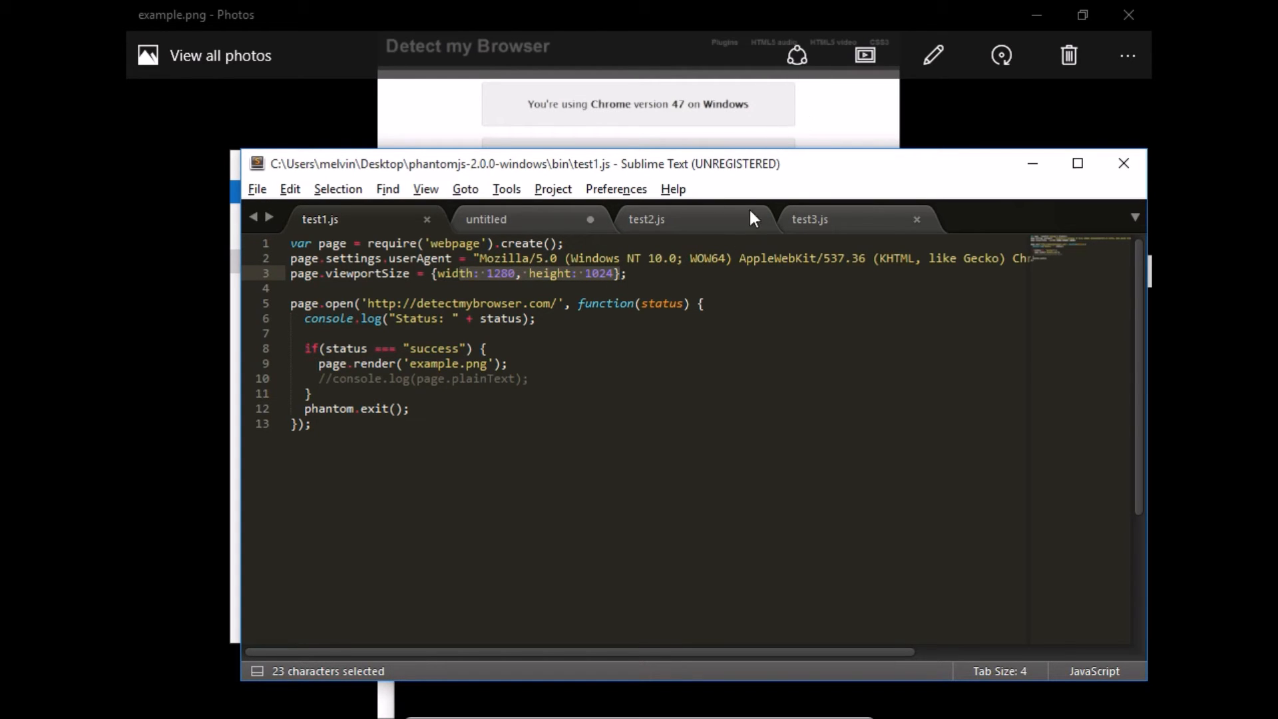
pyautogui.moveTo(794, 165); pyautogui.dragTo(740, 258)
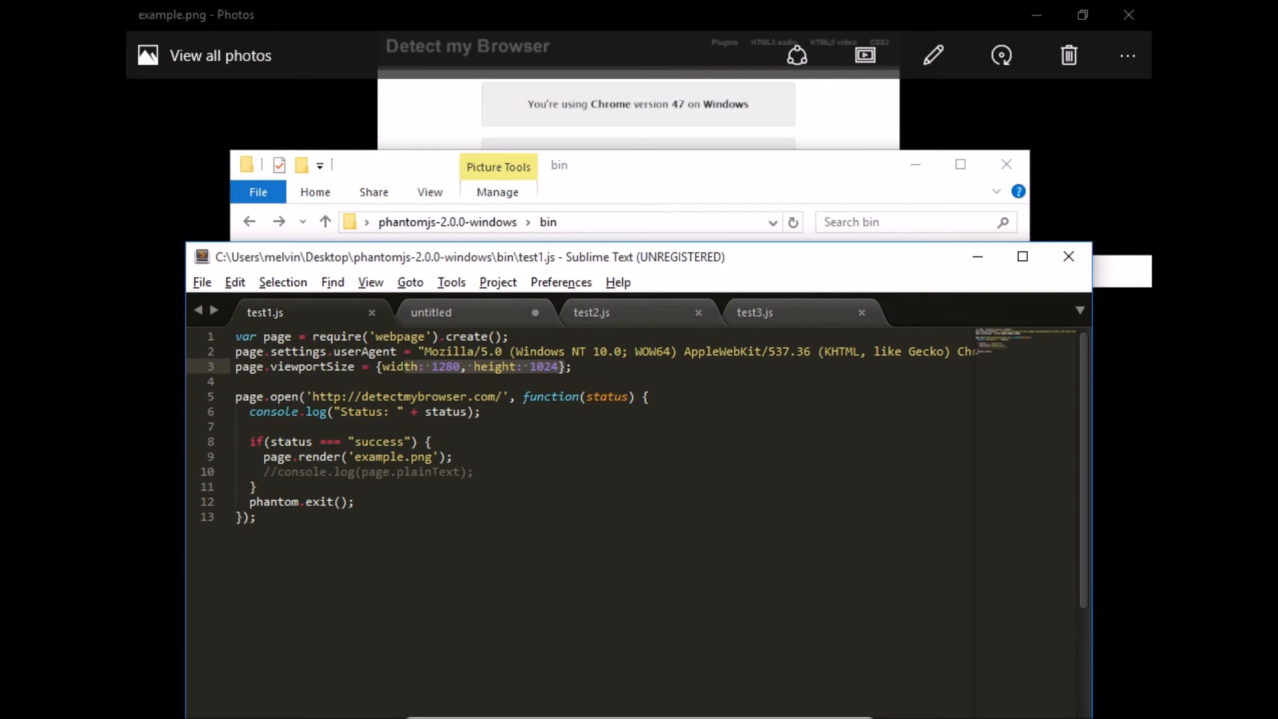
pyautogui.moveTo(660, 259); pyautogui.dragTo(788, 263)
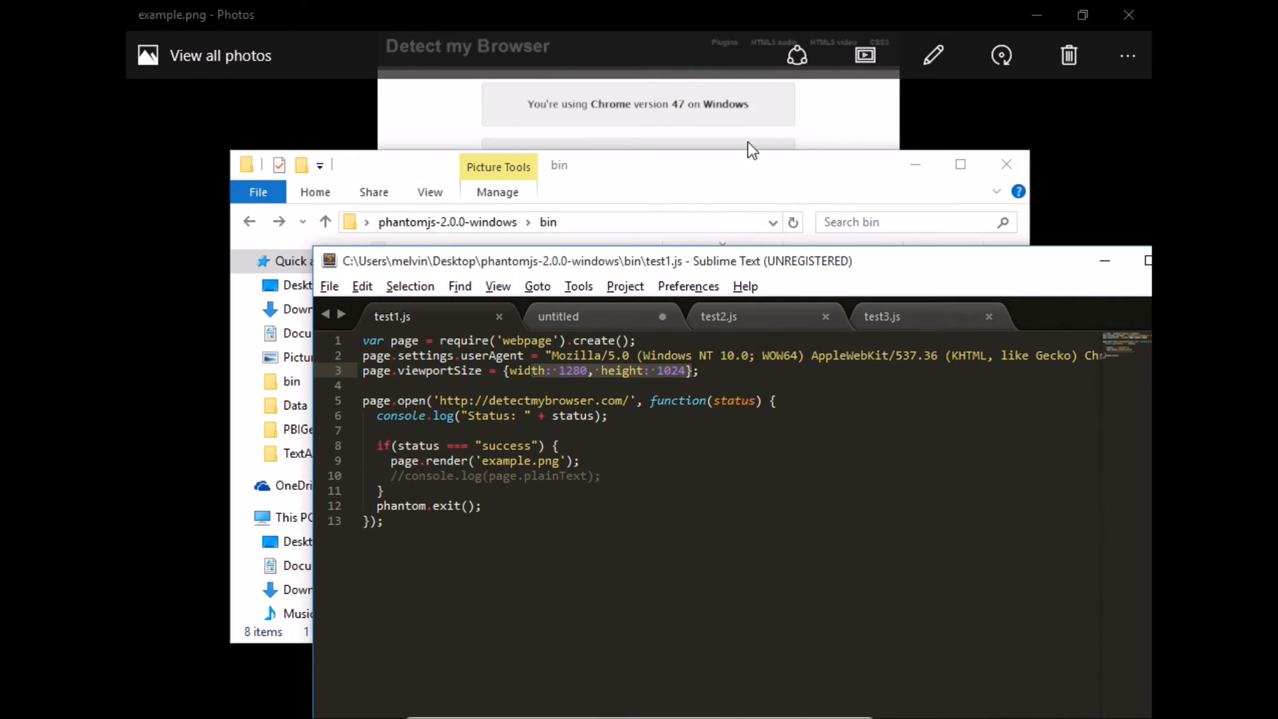
pyautogui.click(816, 110)
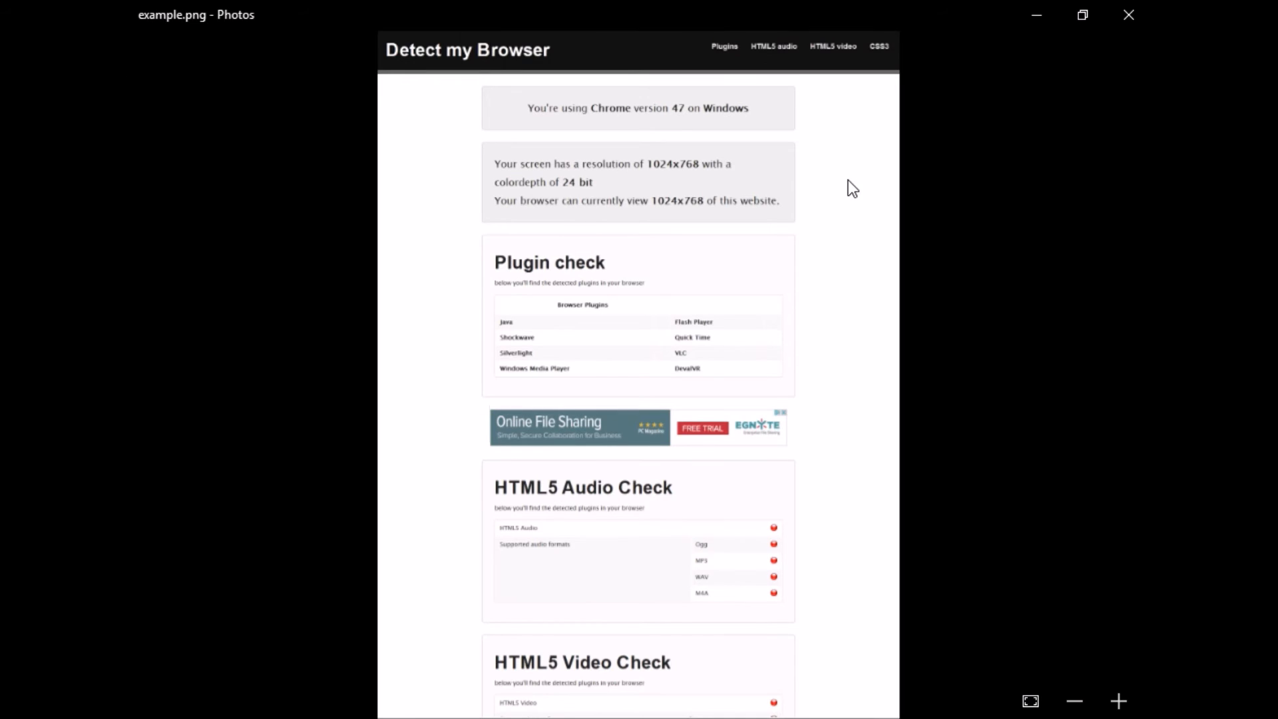
pyautogui.hotkey('alt', 'Tab')
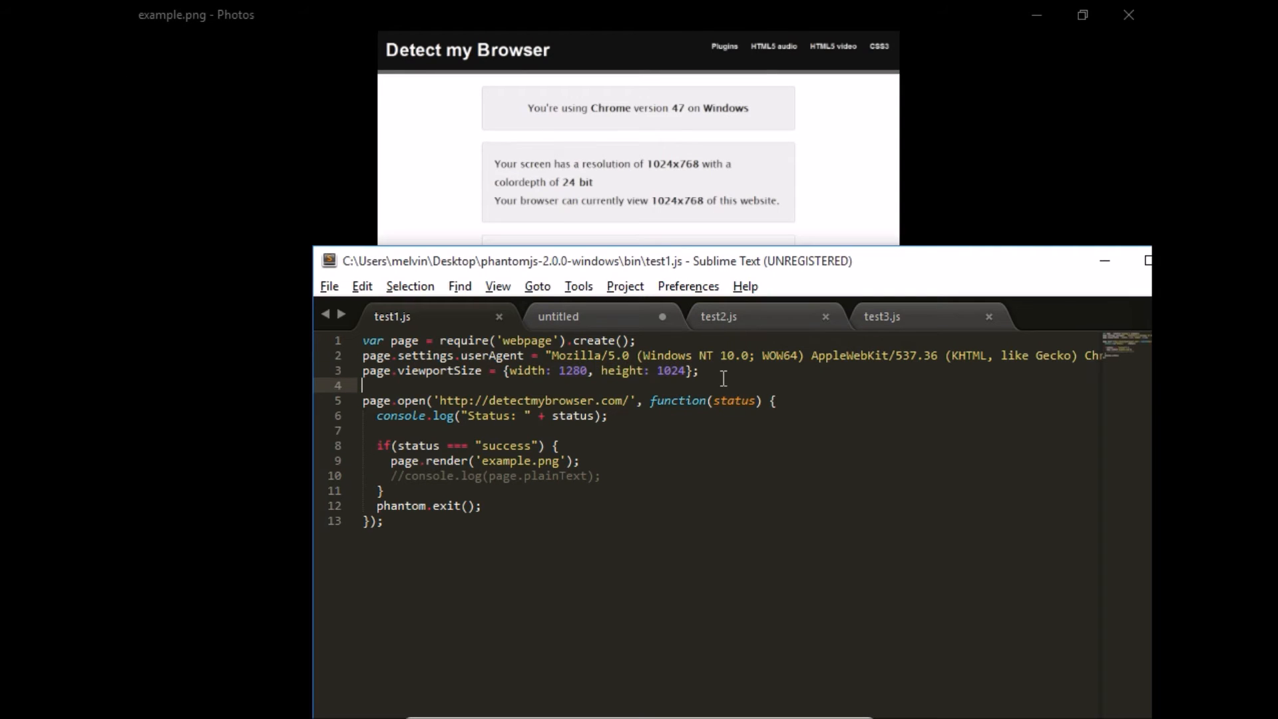
pyautogui.moveTo(701, 371); pyautogui.dragTo(362, 354)
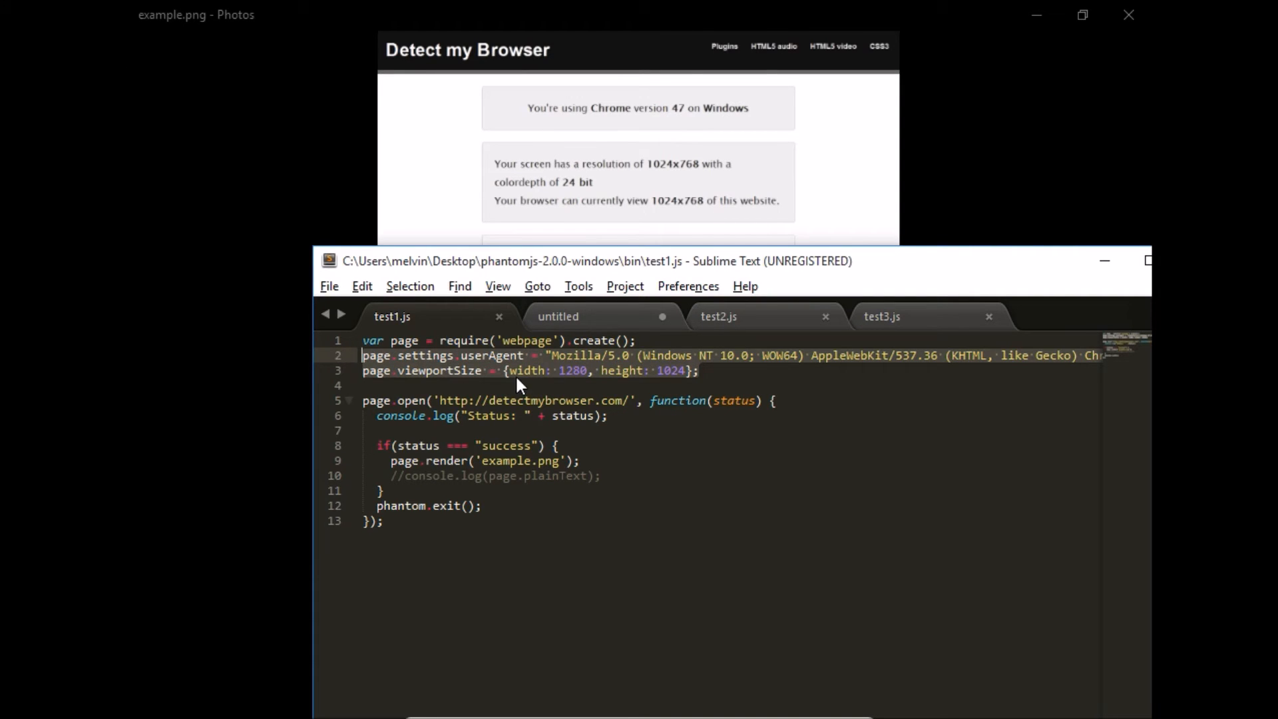
# Arrange the editor beside the screenshot to finish comparing, then bring up test2.js.
pyautogui.click(741, 379)
pyautogui.click(839, 160)
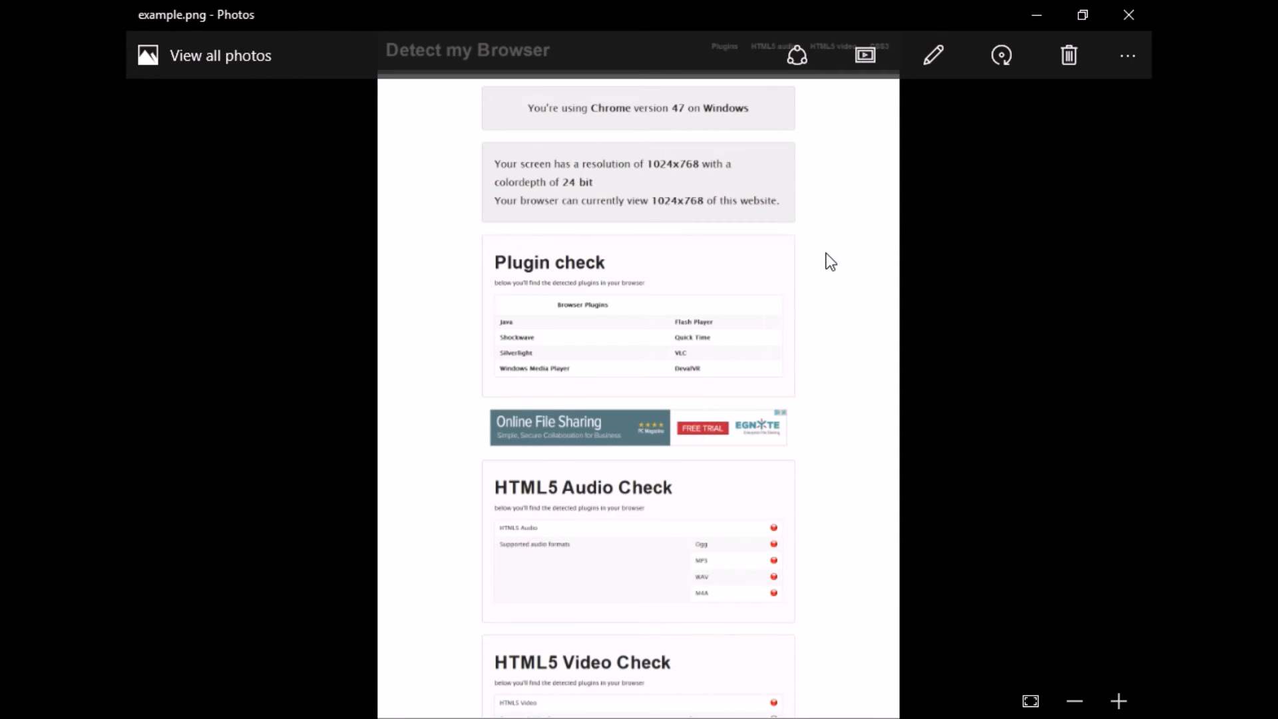
pyautogui.hotkey('alt', 'Tab')
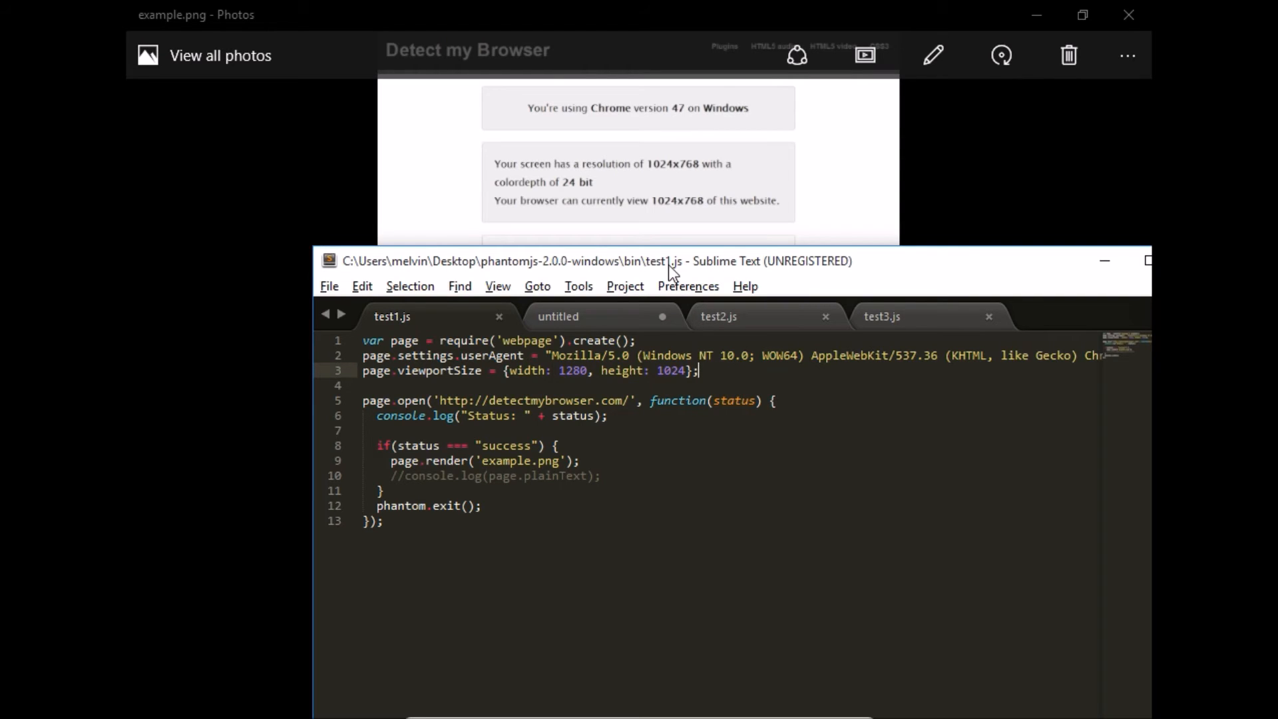
pyautogui.moveTo(554, 259)
pyautogui.mouseDown()
pyautogui.moveTo(552, 229)
pyautogui.moveTo(610, 320)
pyautogui.moveTo(472, 285)
pyautogui.mouseUp()
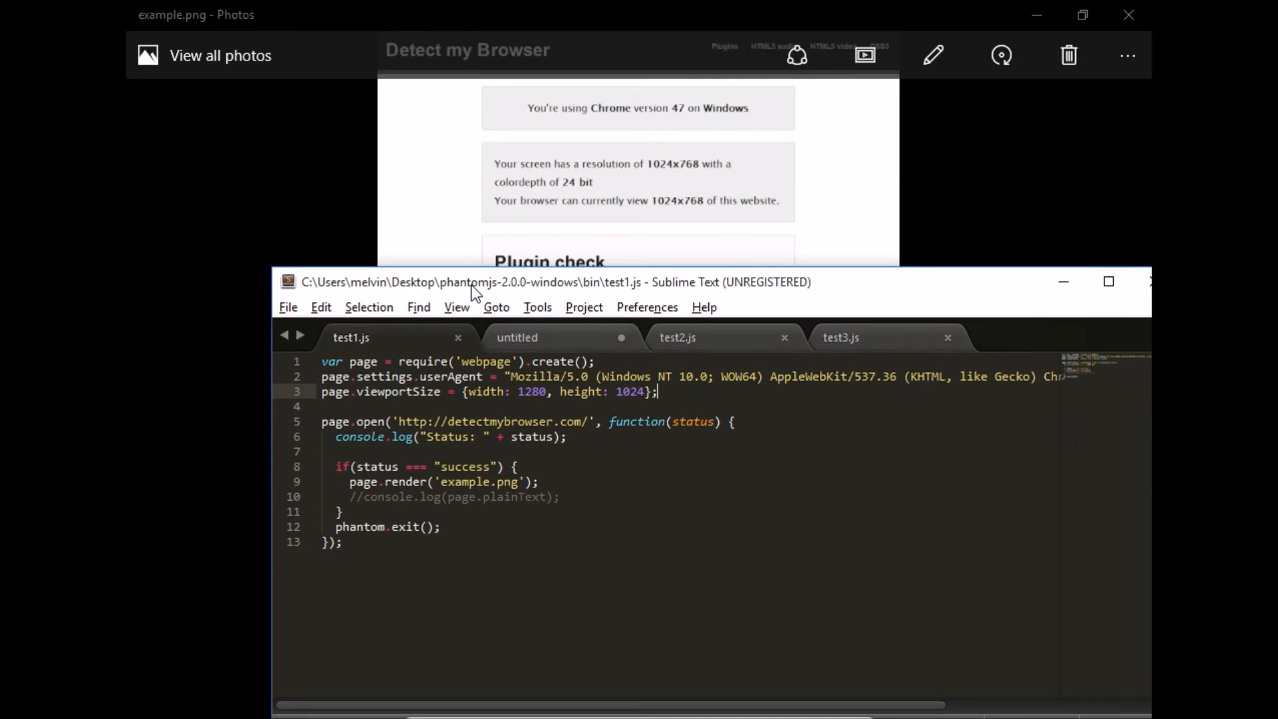
pyautogui.moveTo(882, 283); pyautogui.dragTo(779, 316)
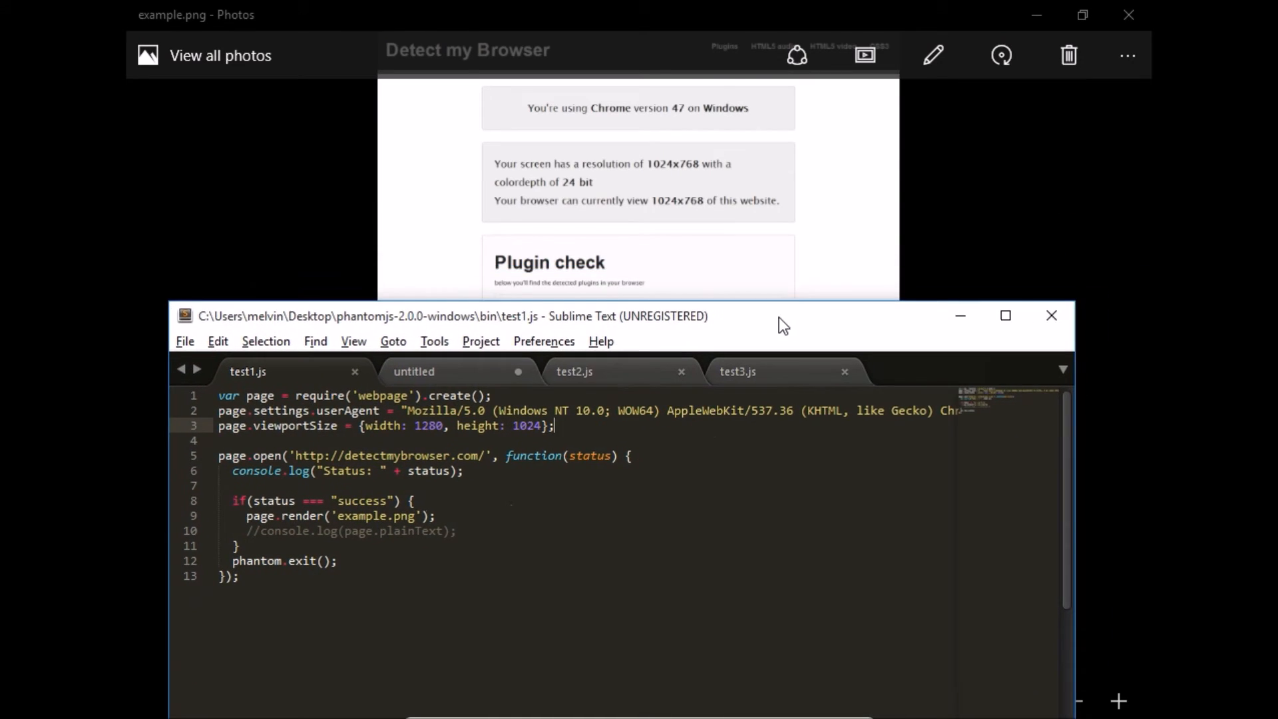
pyautogui.click(960, 179)
pyautogui.scroll(-4, 653, 509)
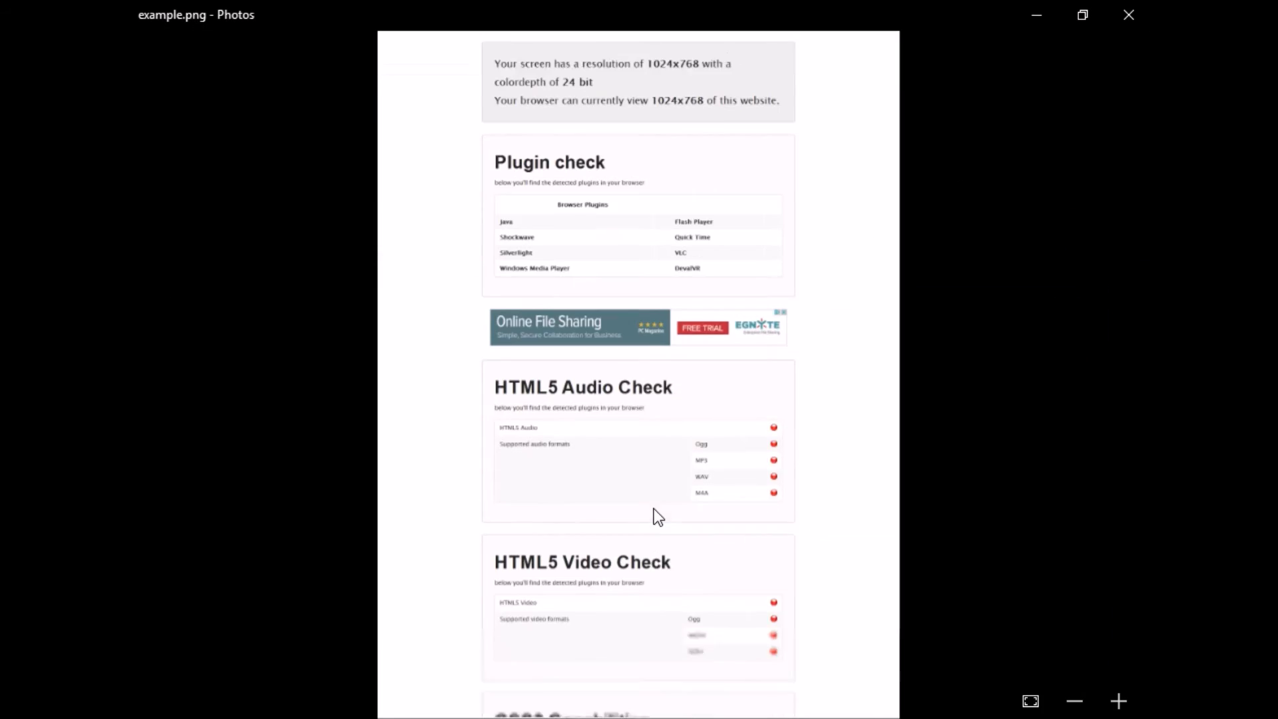
pyautogui.hotkey('alt', 'Tab')
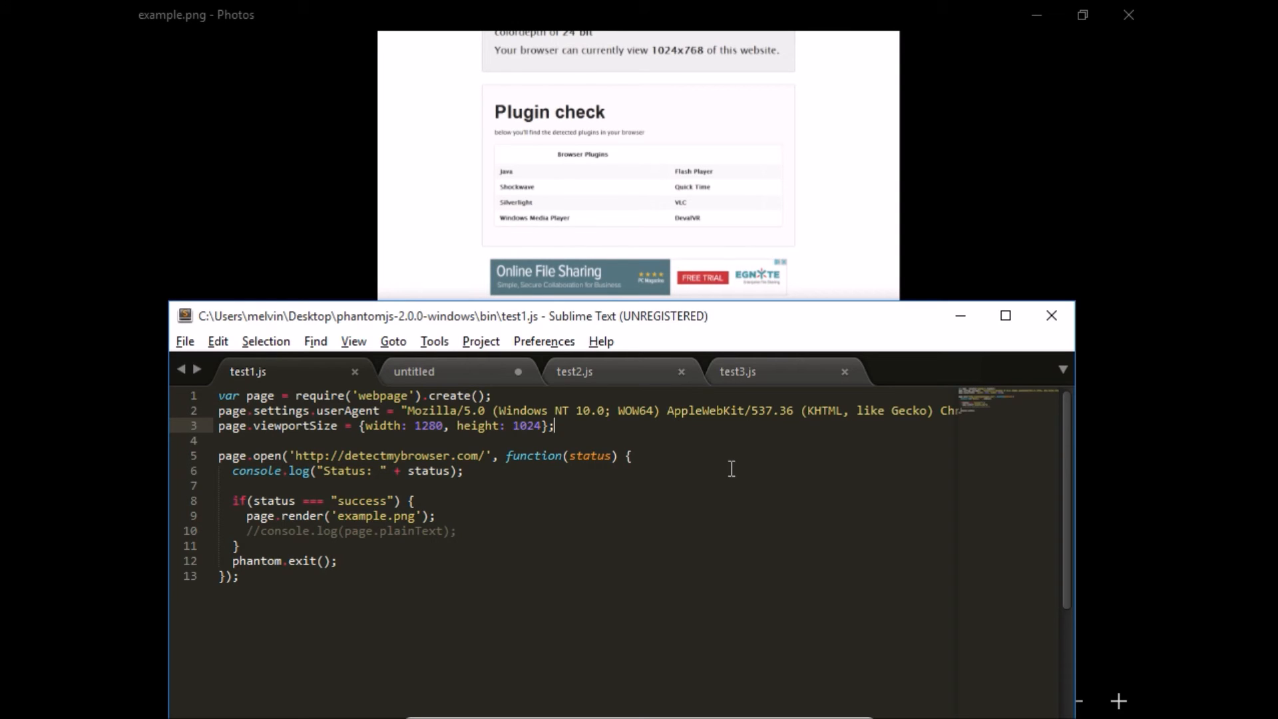
pyautogui.moveTo(743, 317); pyautogui.dragTo(771, 233)
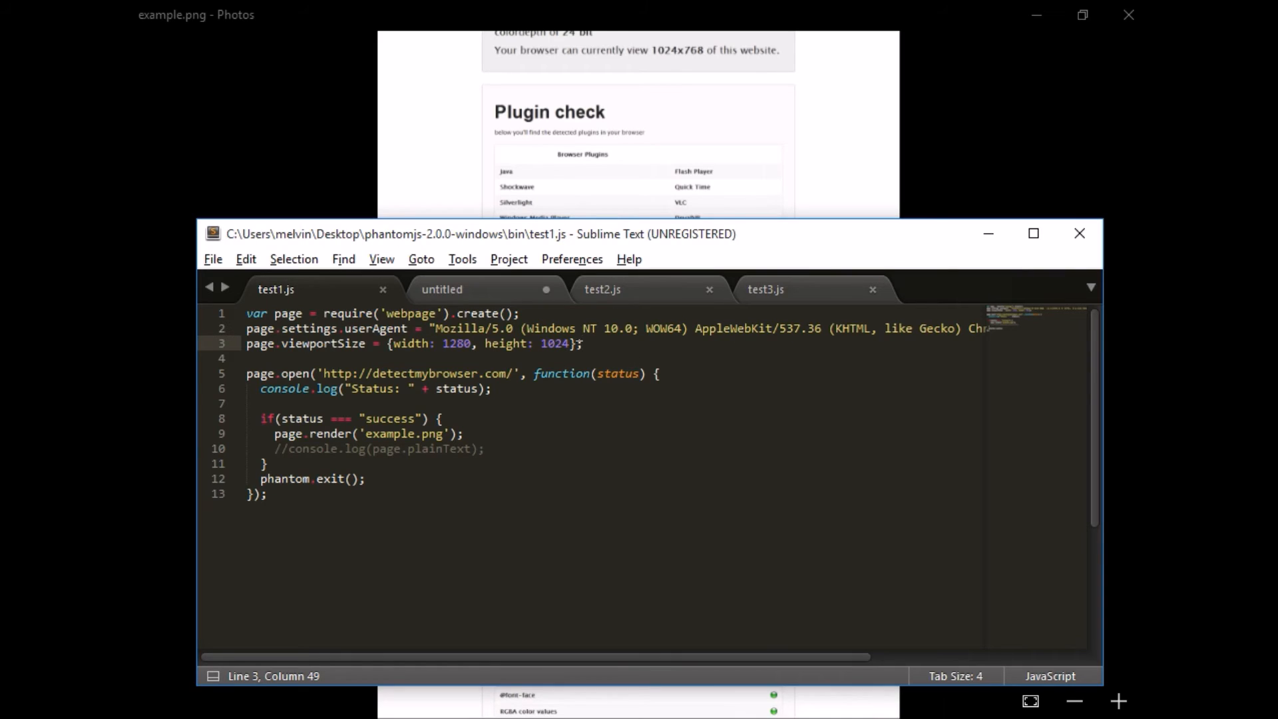
pyautogui.click(696, 380)
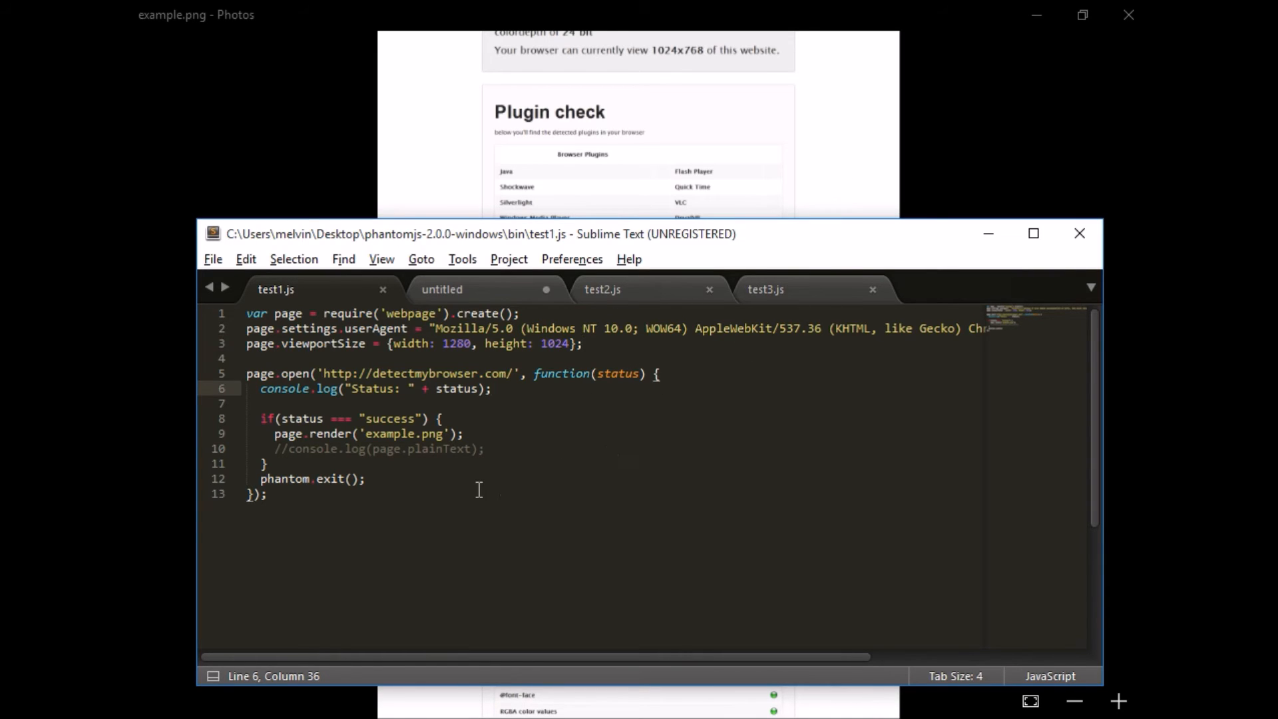
pyautogui.scroll(-3, 599, 455)
pyautogui.scroll(3, 458, 470)
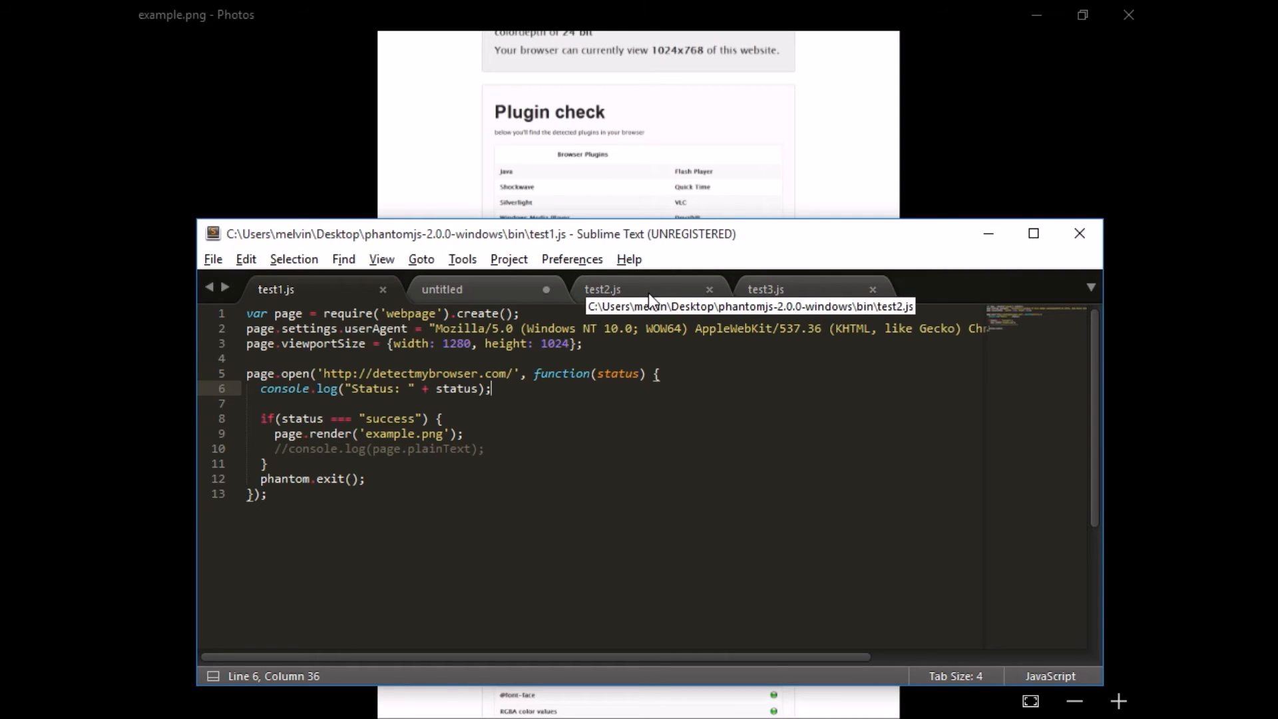
pyautogui.click(648, 293)
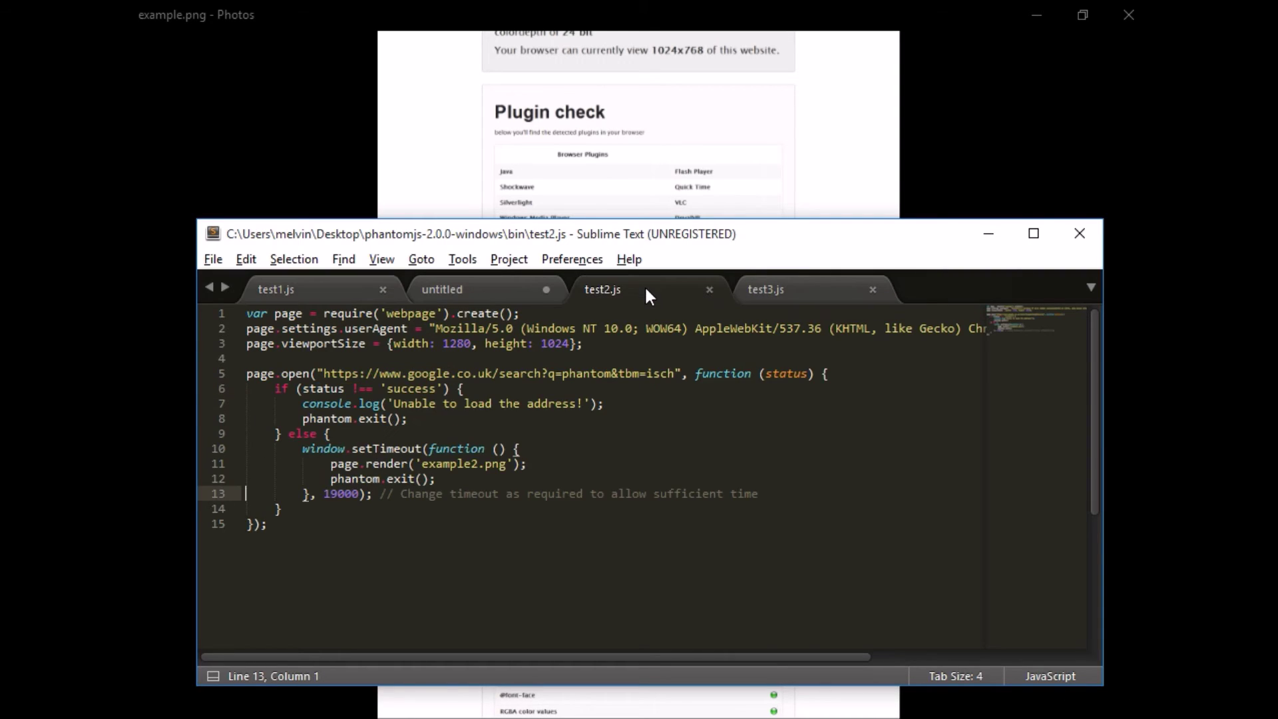
# Read through test2.js: the Google image-search URL, the failed-load branch and the render to example2.png.
pyautogui.click(518, 461)
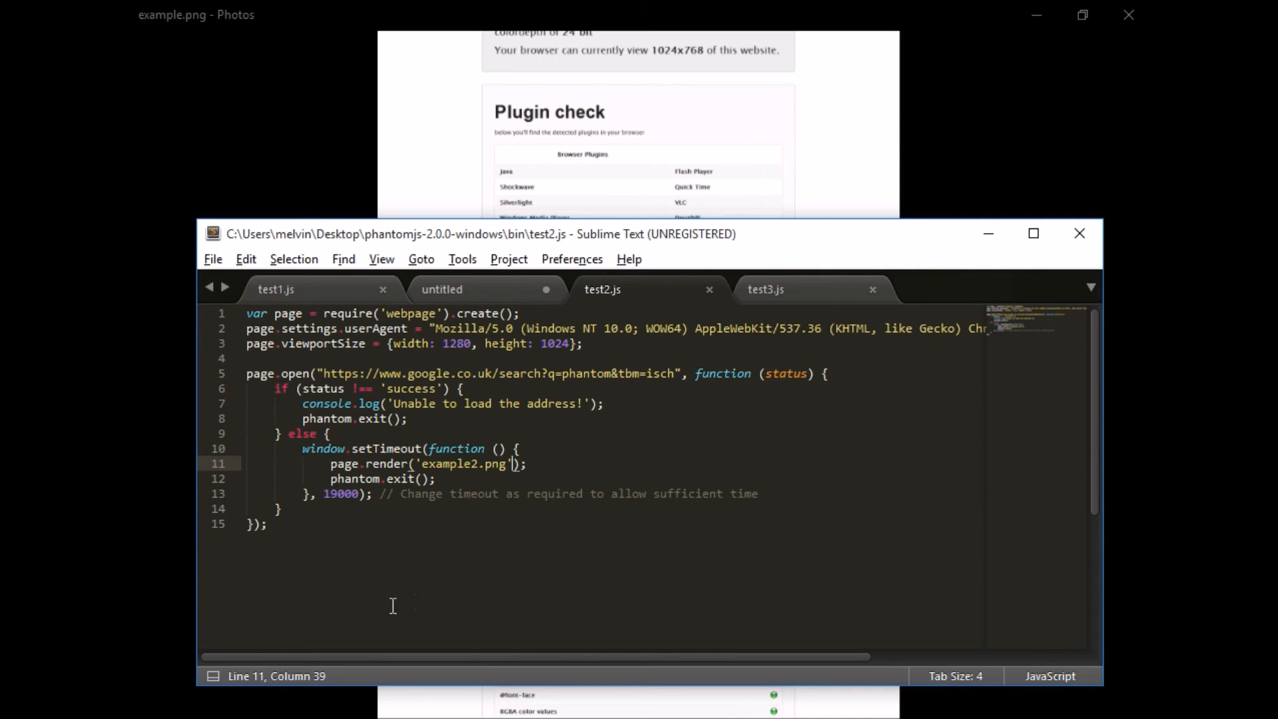
pyautogui.moveTo(323, 374); pyautogui.dragTo(677, 373)
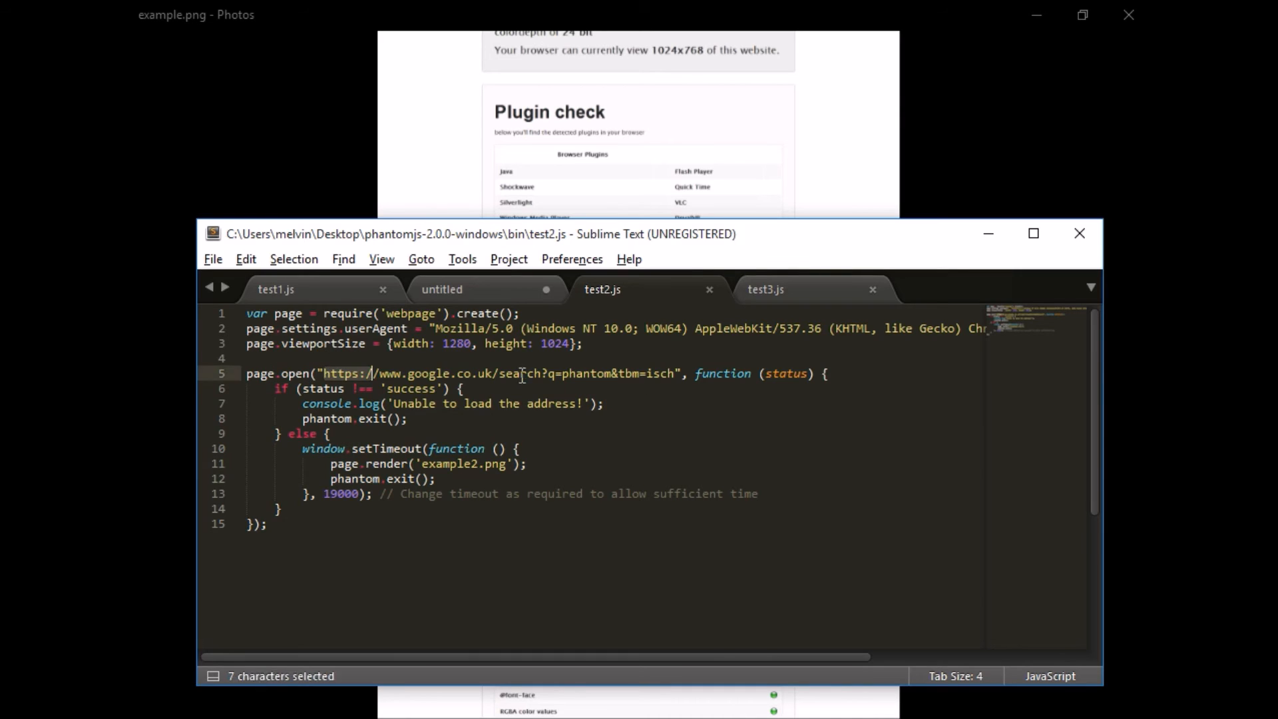
pyautogui.click(669, 454)
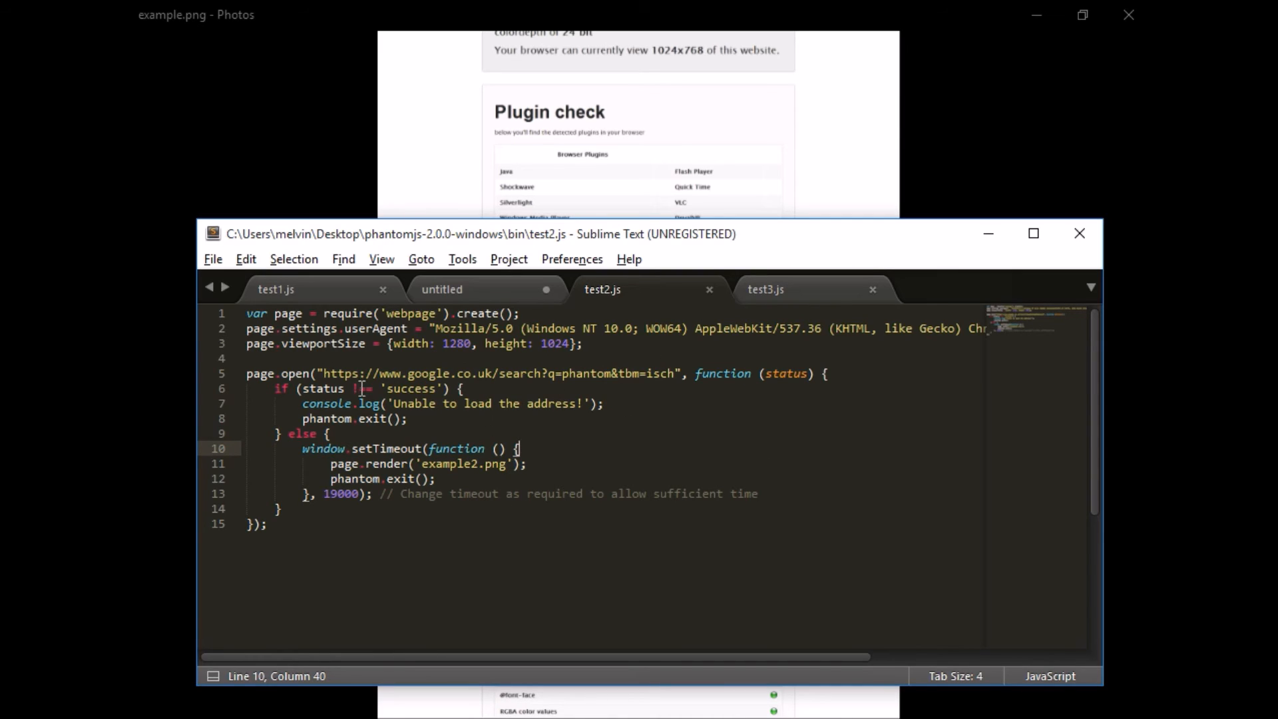
pyautogui.moveTo(324, 374); pyautogui.dragTo(680, 373)
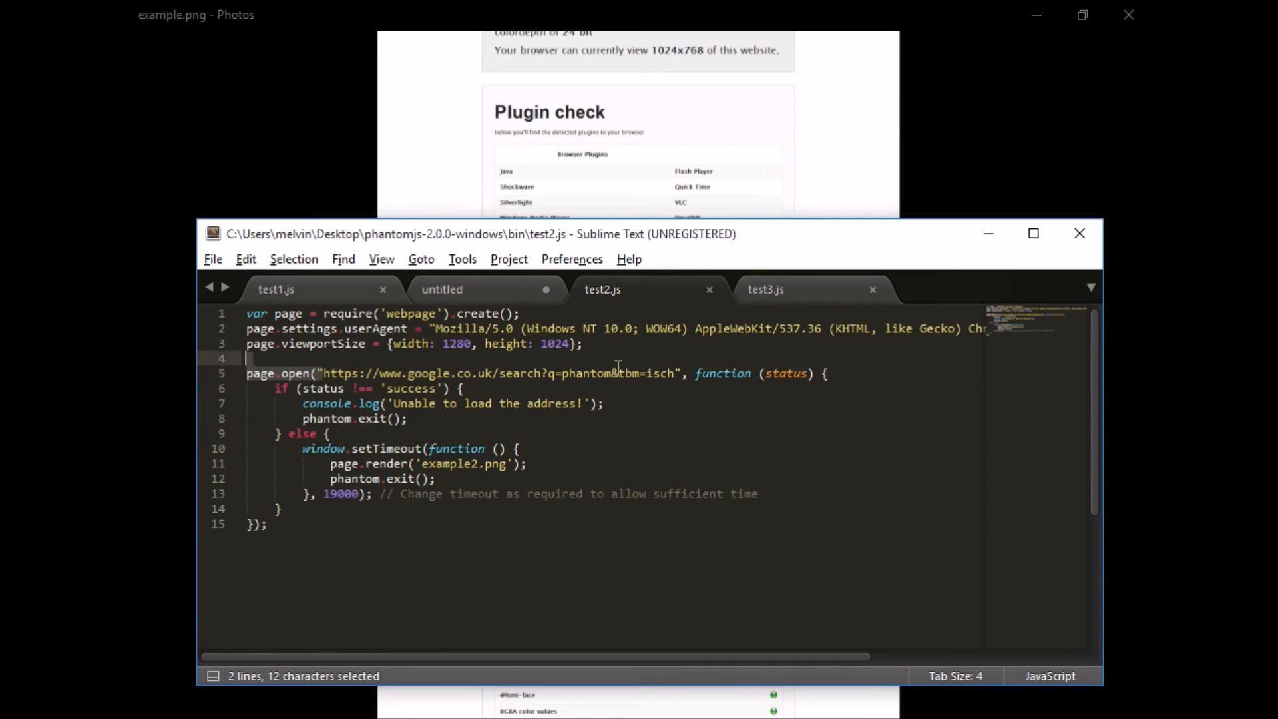
pyautogui.click(589, 464)
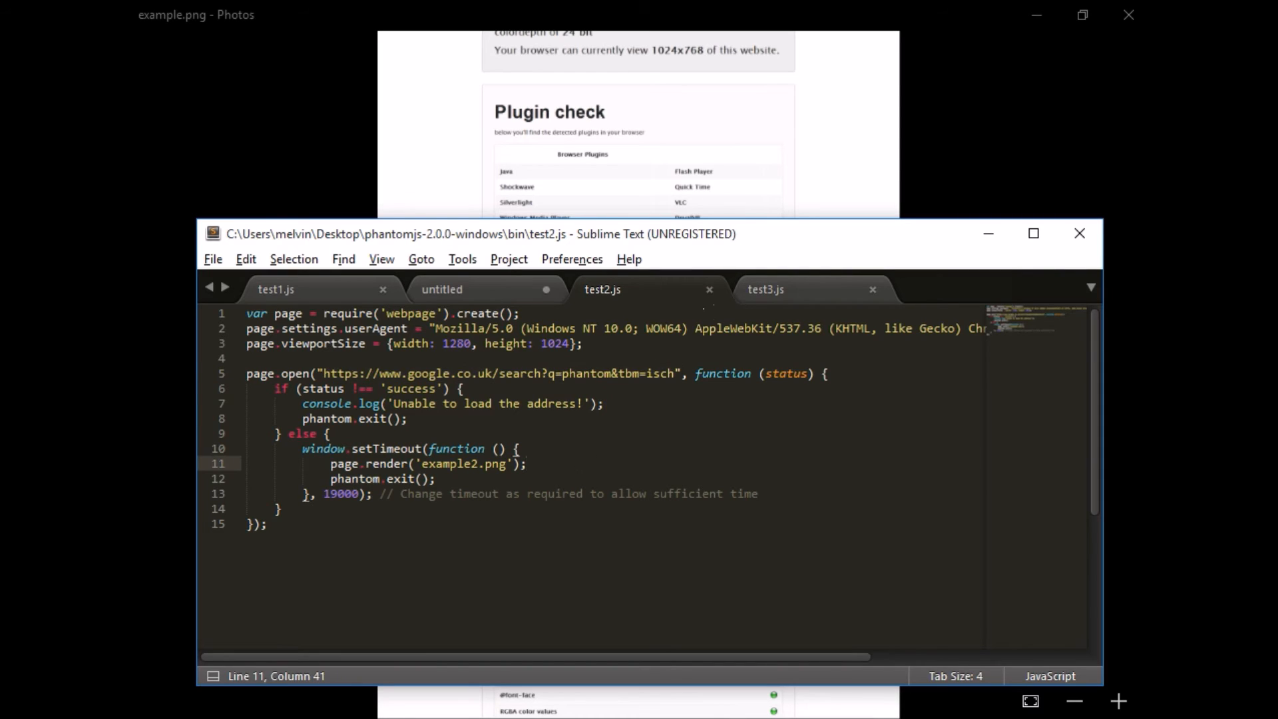
pyautogui.moveTo(726, 237); pyautogui.dragTo(662, 209)
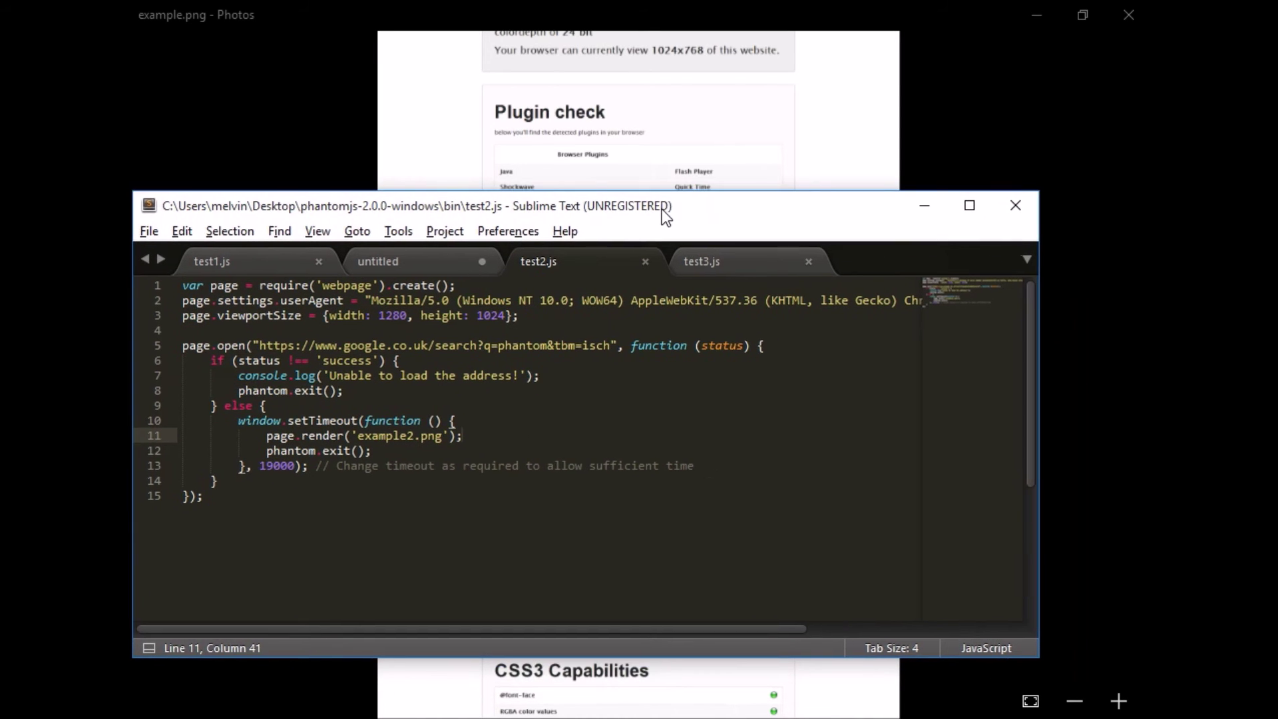
pyautogui.click(393, 449)
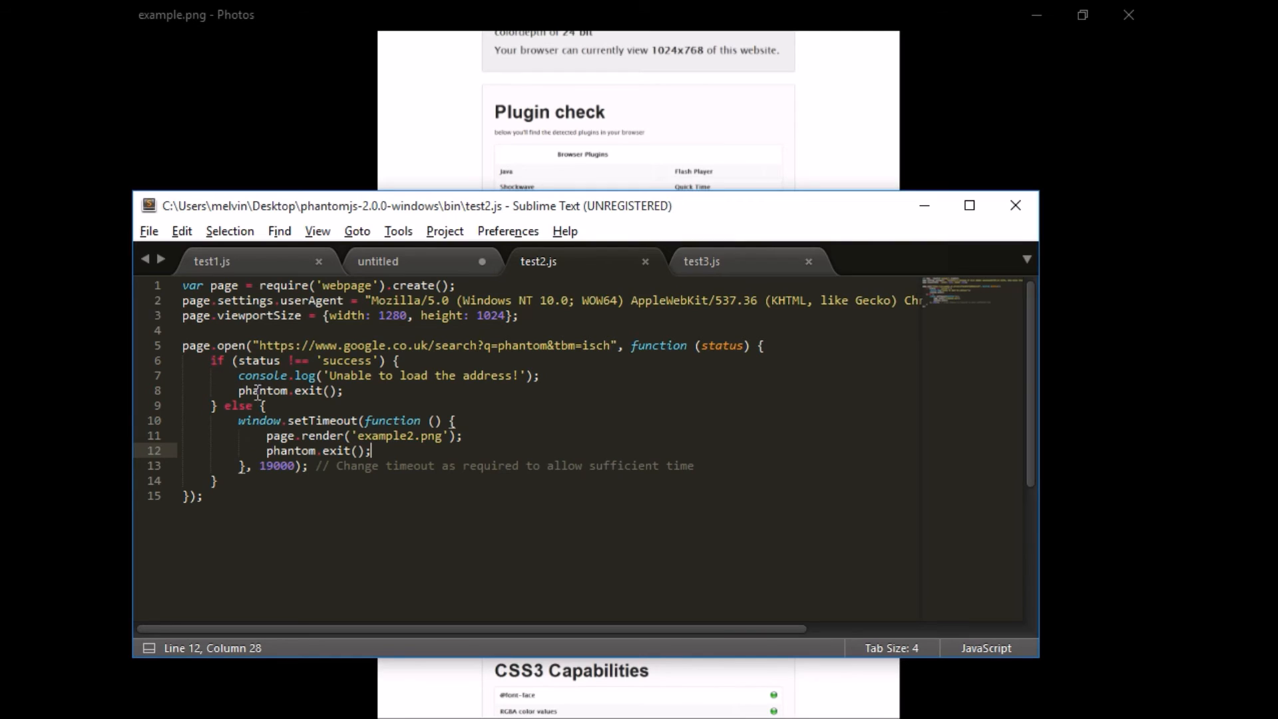
pyautogui.click(213, 361)
pyautogui.moveTo(214, 362); pyautogui.dragTo(335, 392)
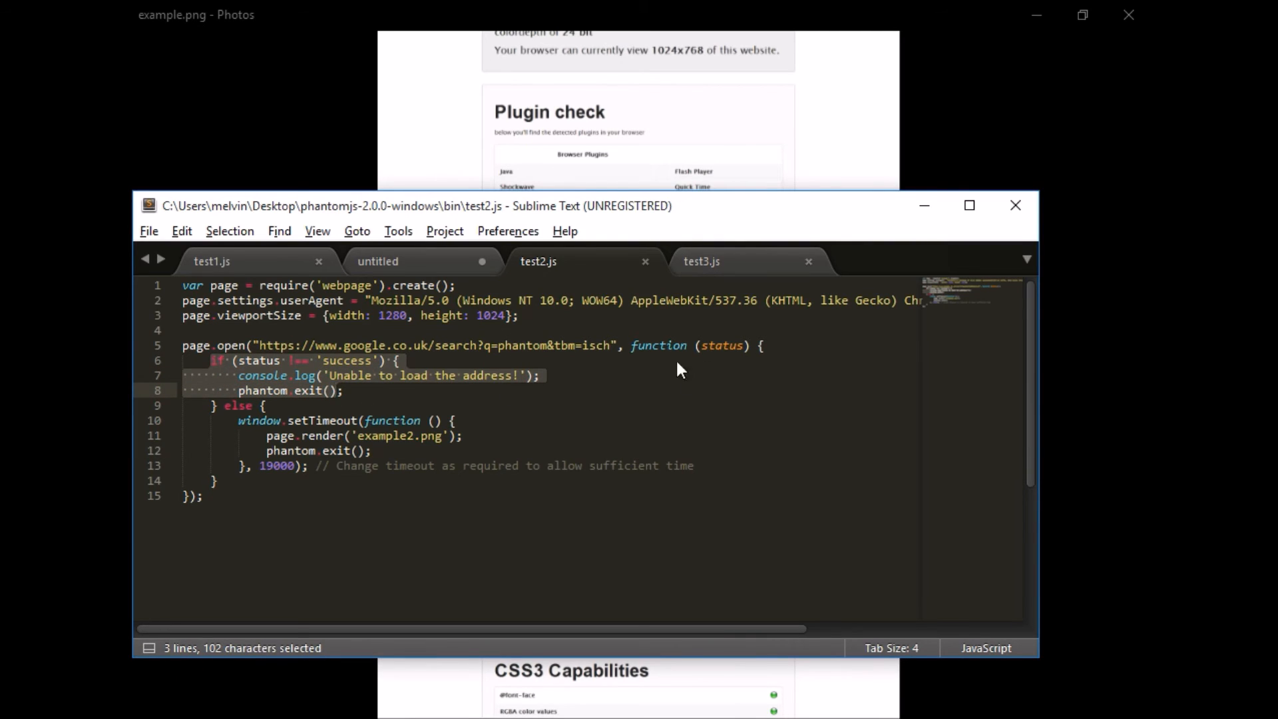
pyautogui.click(413, 394)
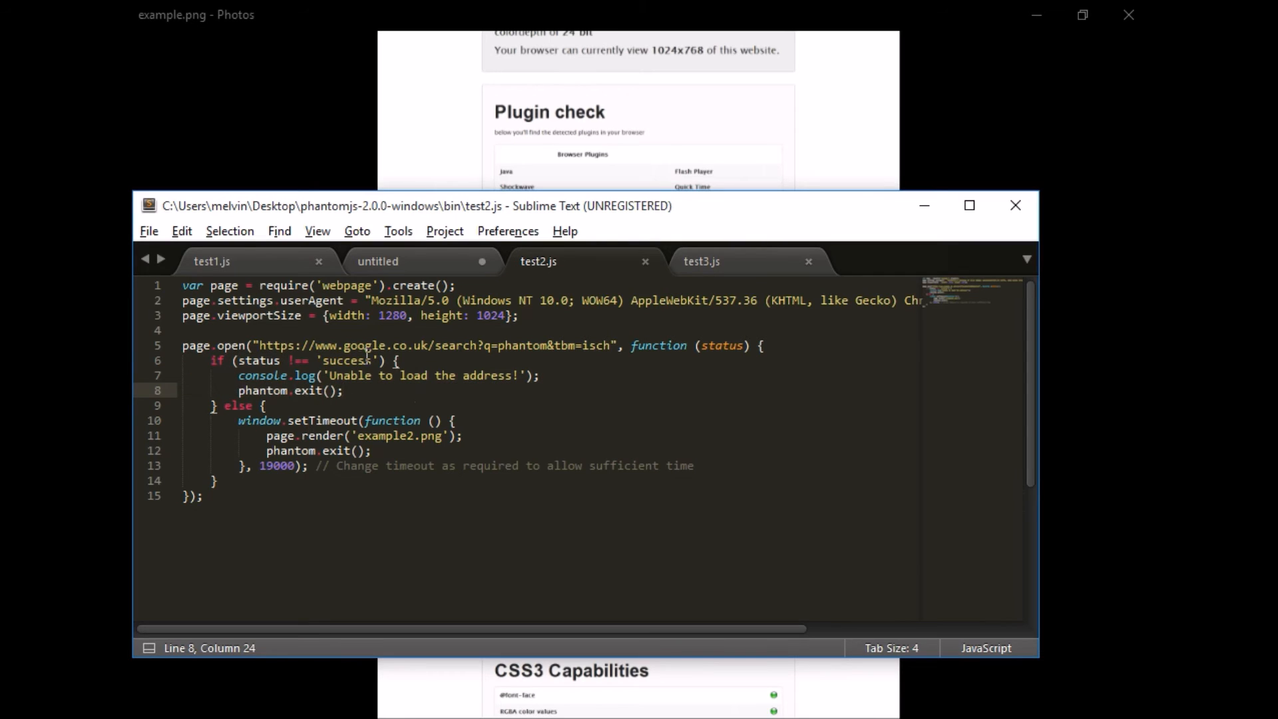
# Shorten the setTimeout render delay to 9000 ms, save test2.js and recall the phantomjs command in cmd.
pyautogui.moveTo(352, 389); pyautogui.dragTo(238, 376)
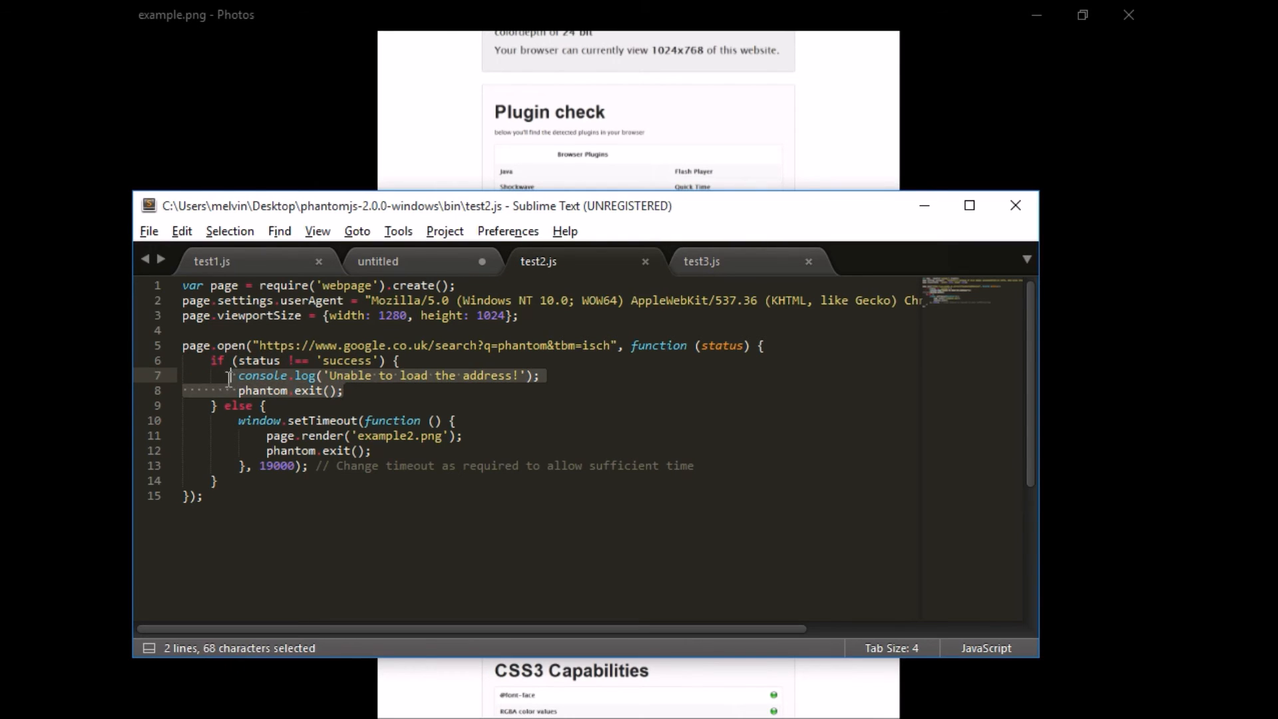
pyautogui.moveTo(224, 421)
pyautogui.mouseDown()
pyautogui.moveTo(369, 451)
pyautogui.moveTo(369, 466)
pyautogui.mouseUp()
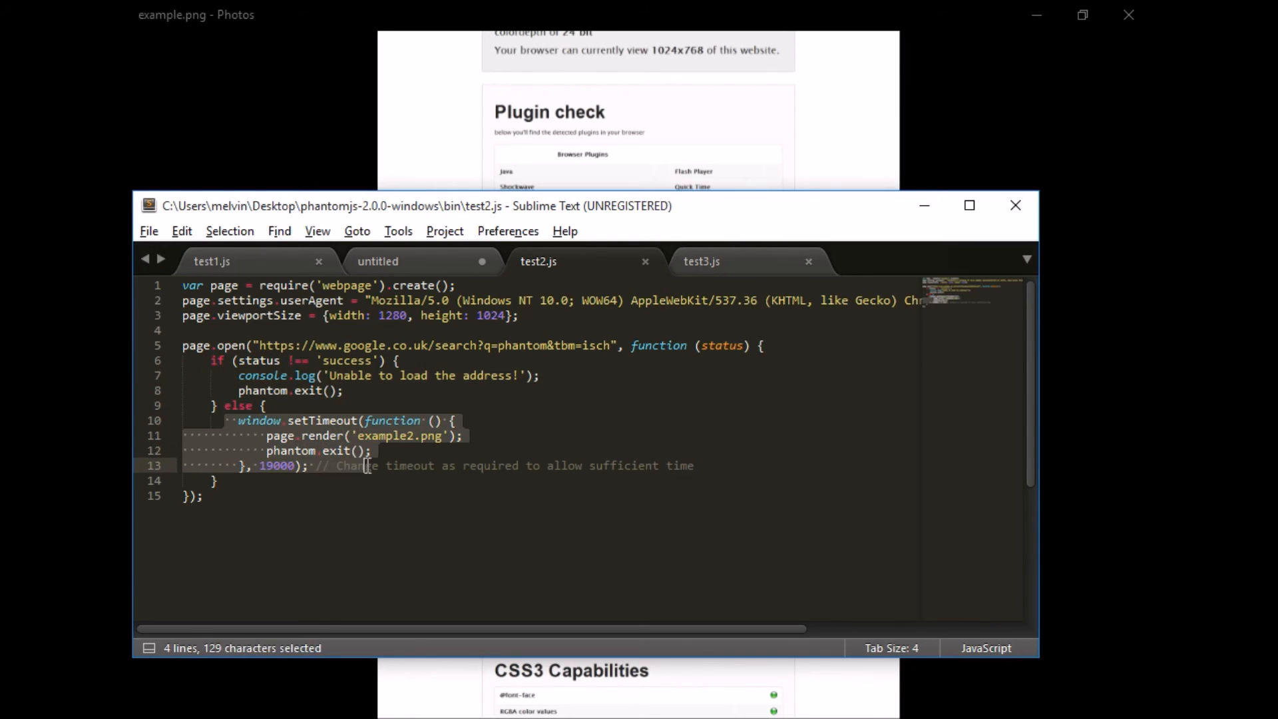
pyautogui.click(263, 465)
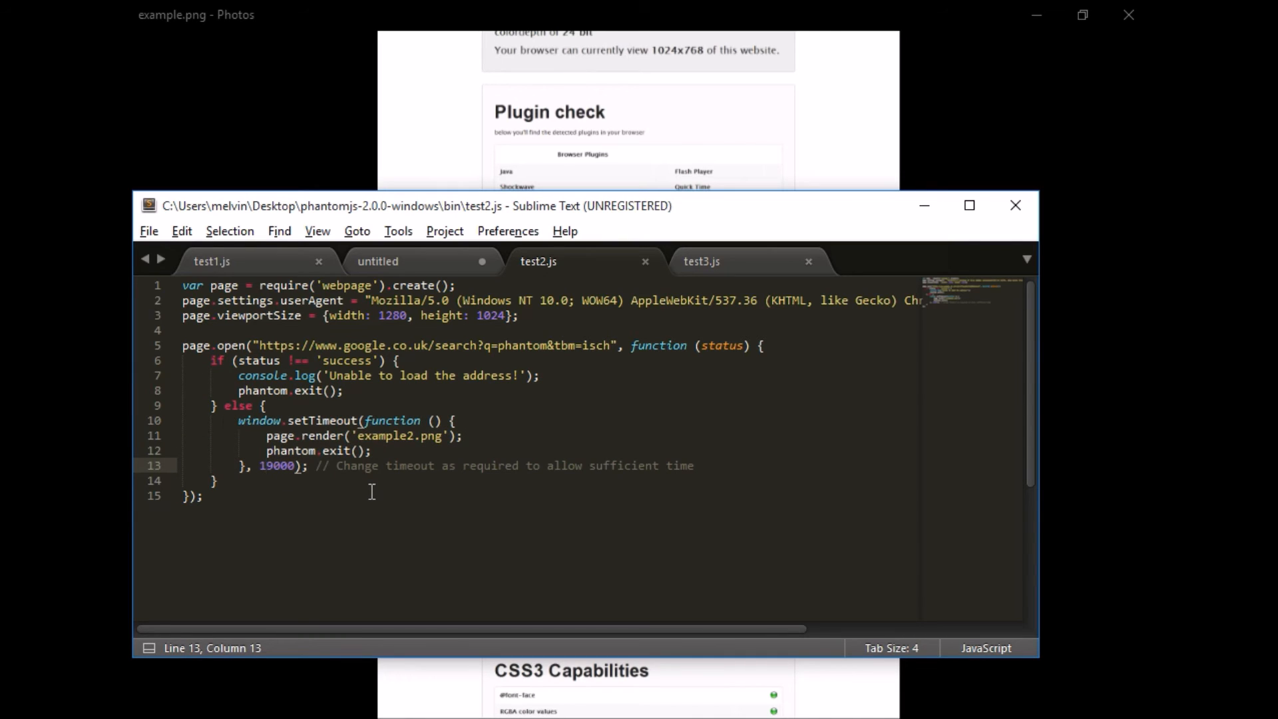
pyautogui.press('BackSpace')
pyautogui.moveTo(640, 100)
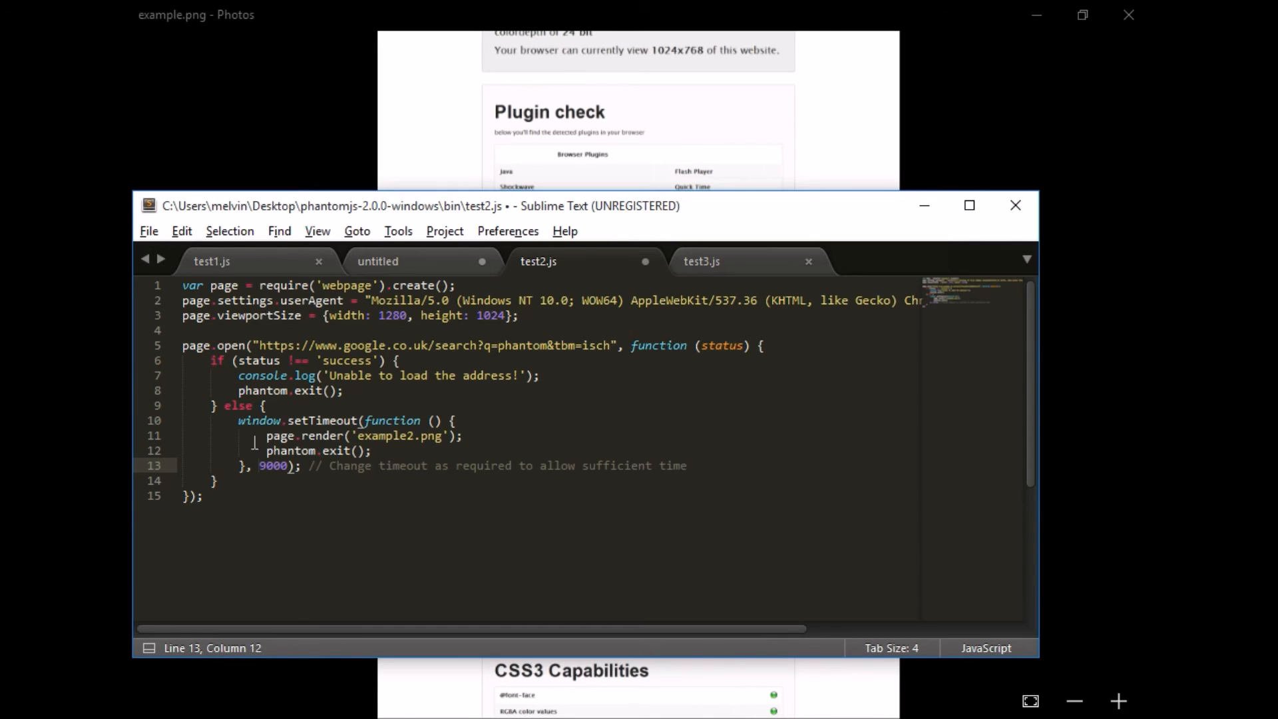
pyautogui.moveTo(258, 466); pyautogui.dragTo(290, 466)
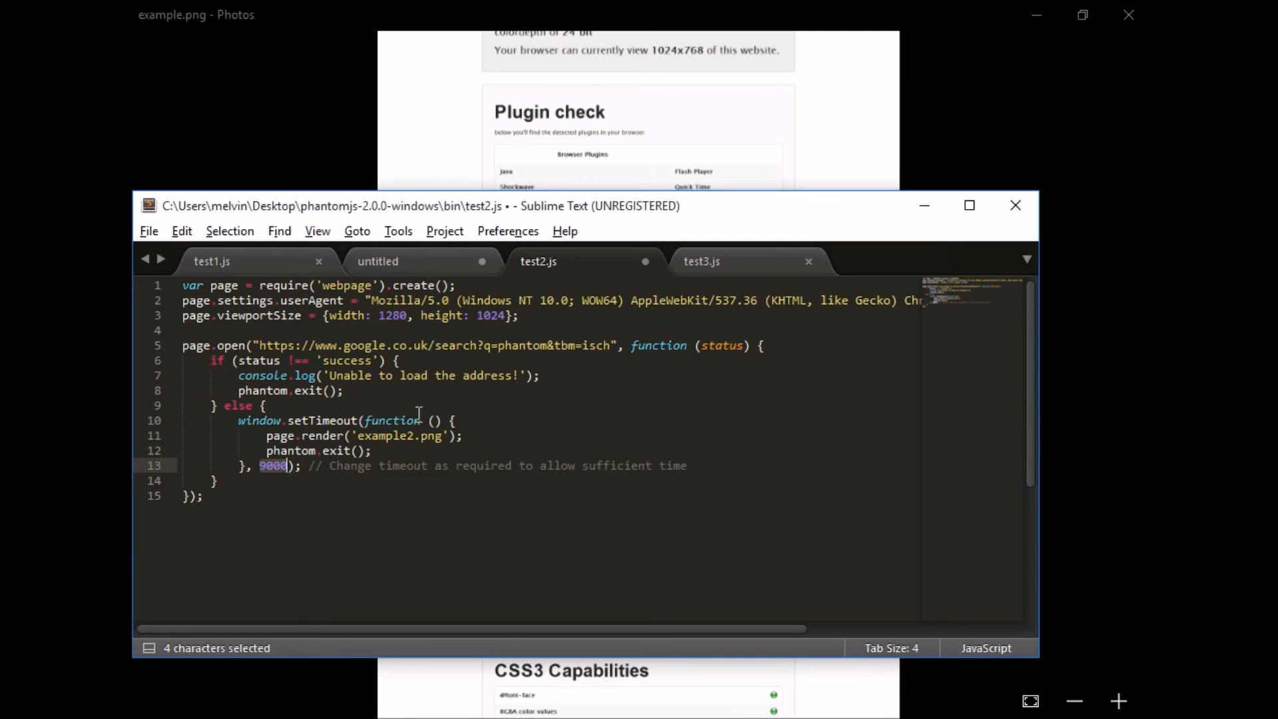
pyautogui.click(396, 466)
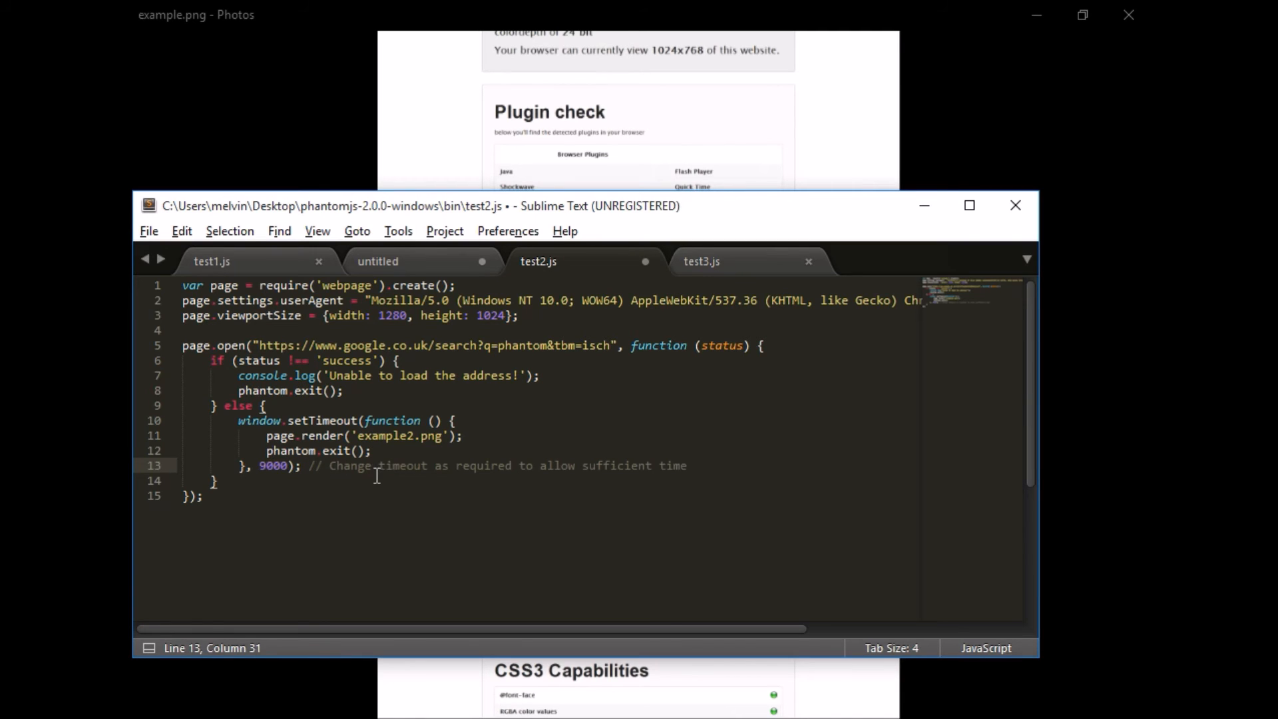
pyautogui.hotkey('ctrl', 's')
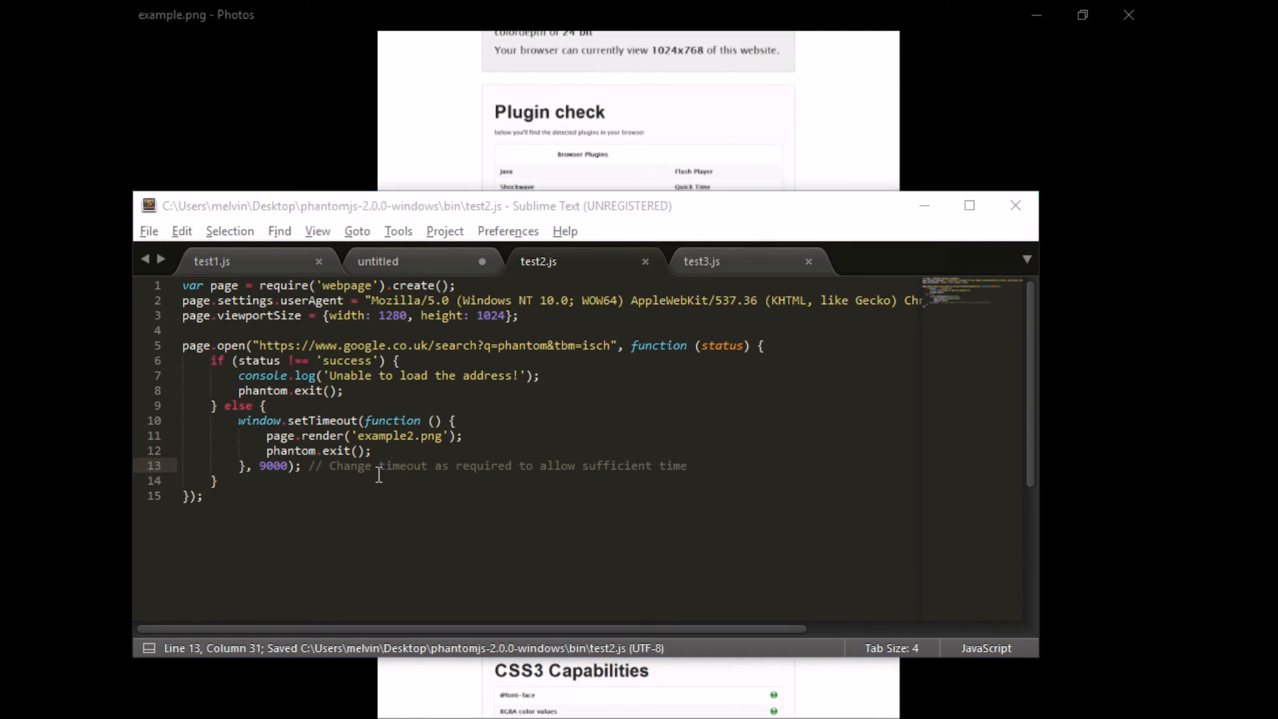
pyautogui.hotkey('alt', 'Tab')
pyautogui.press('Up')
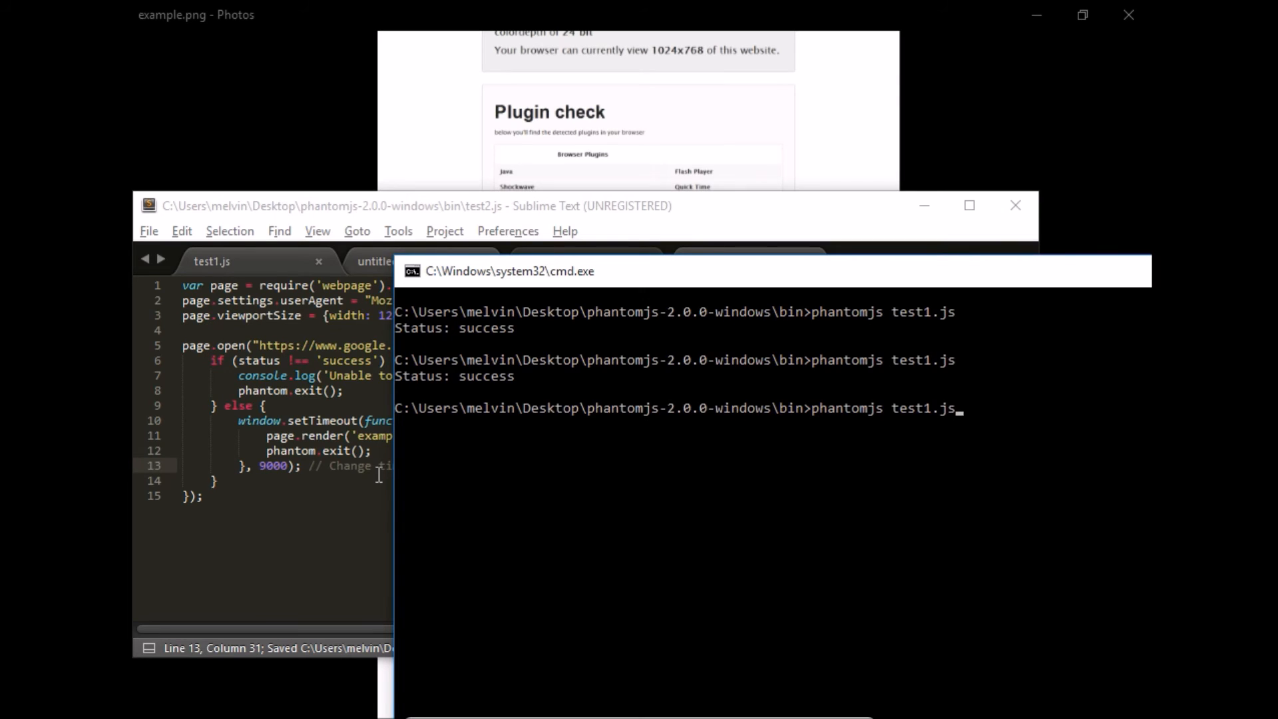
pyautogui.write('2')
# Run phantomjs test2.js, then copy the Google image-search URL from line 5 of the script.
pyautogui.press('Return')
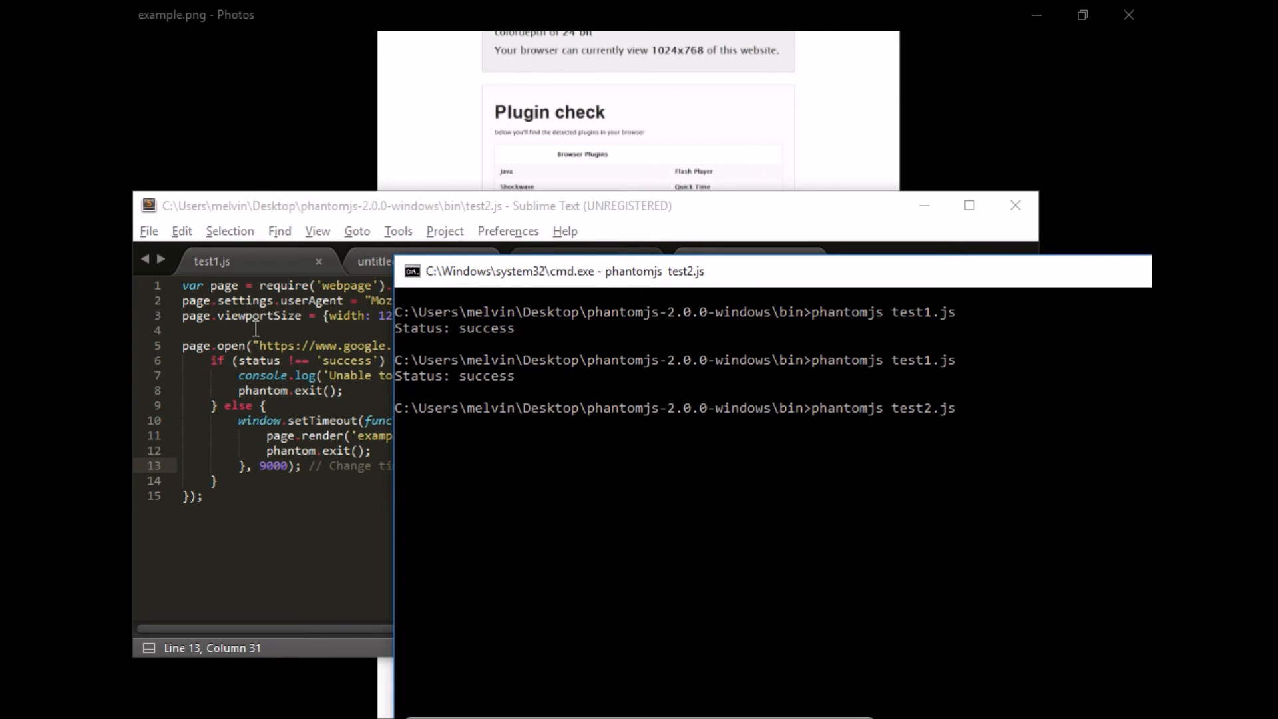
pyautogui.click(284, 416)
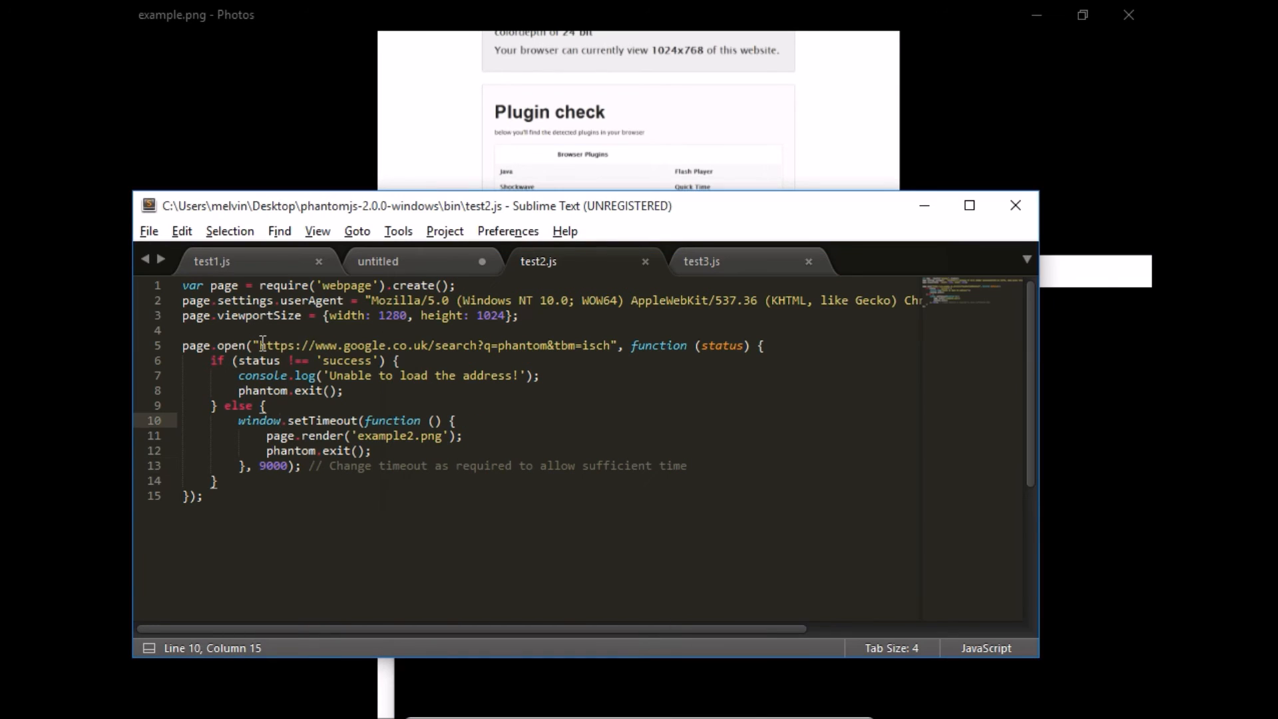
pyautogui.moveTo(259, 344); pyautogui.dragTo(610, 345)
pyautogui.hotkey('ctrl', 'c')
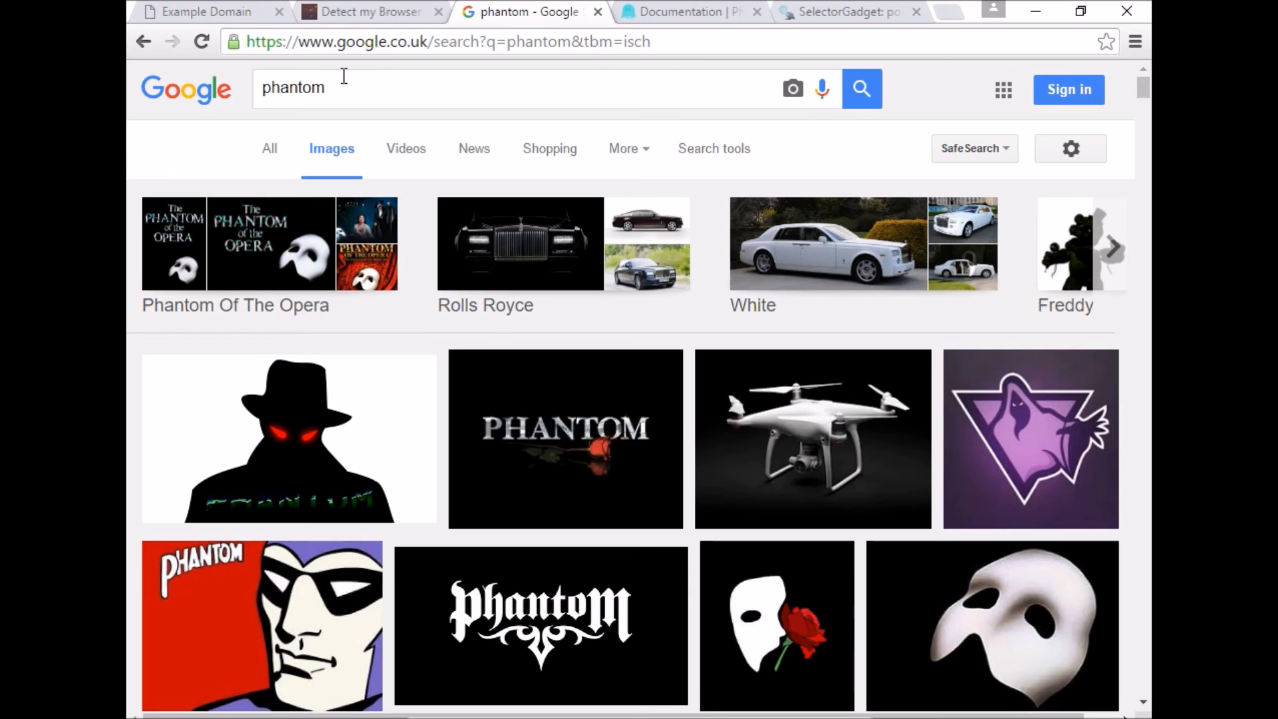
# Browse the Google image results for phantom in Chrome, then return to test2.js in the editor.
pyautogui.click(343, 86)
pyautogui.moveTo(339, 87); pyautogui.dragTo(255, 87)
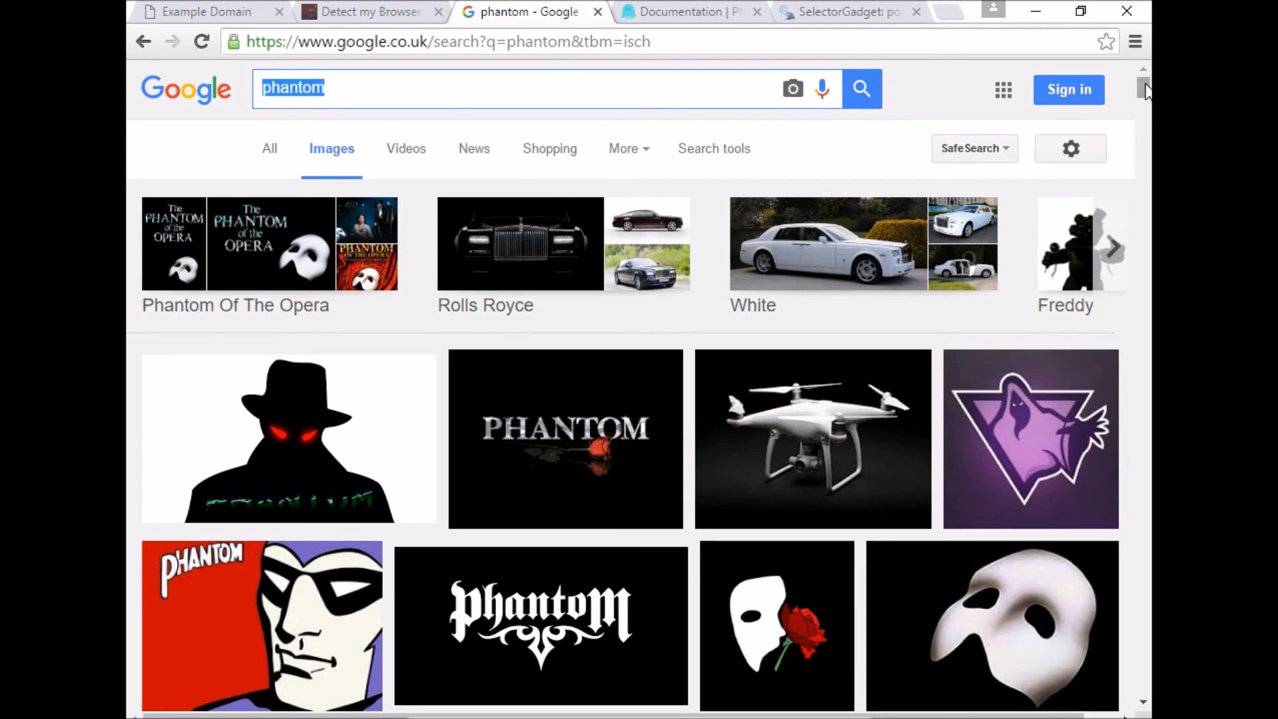
pyautogui.moveTo(1143, 88)
pyautogui.mouseDown()
pyautogui.moveTo(1138, 229)
pyautogui.moveTo(1139, 83)
pyautogui.mouseUp()
pyautogui.moveTo(1143, 90); pyautogui.dragTo(1143, 539)
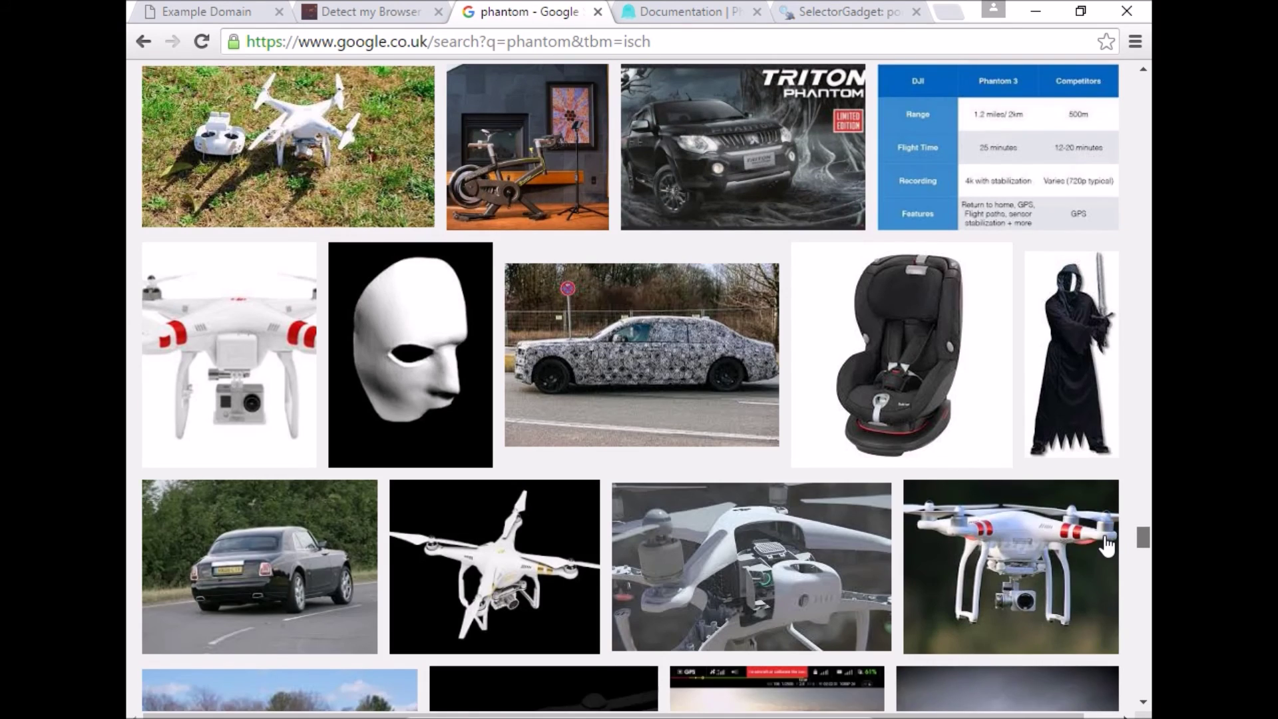
pyautogui.moveTo(1143, 539); pyautogui.dragTo(1143, 513)
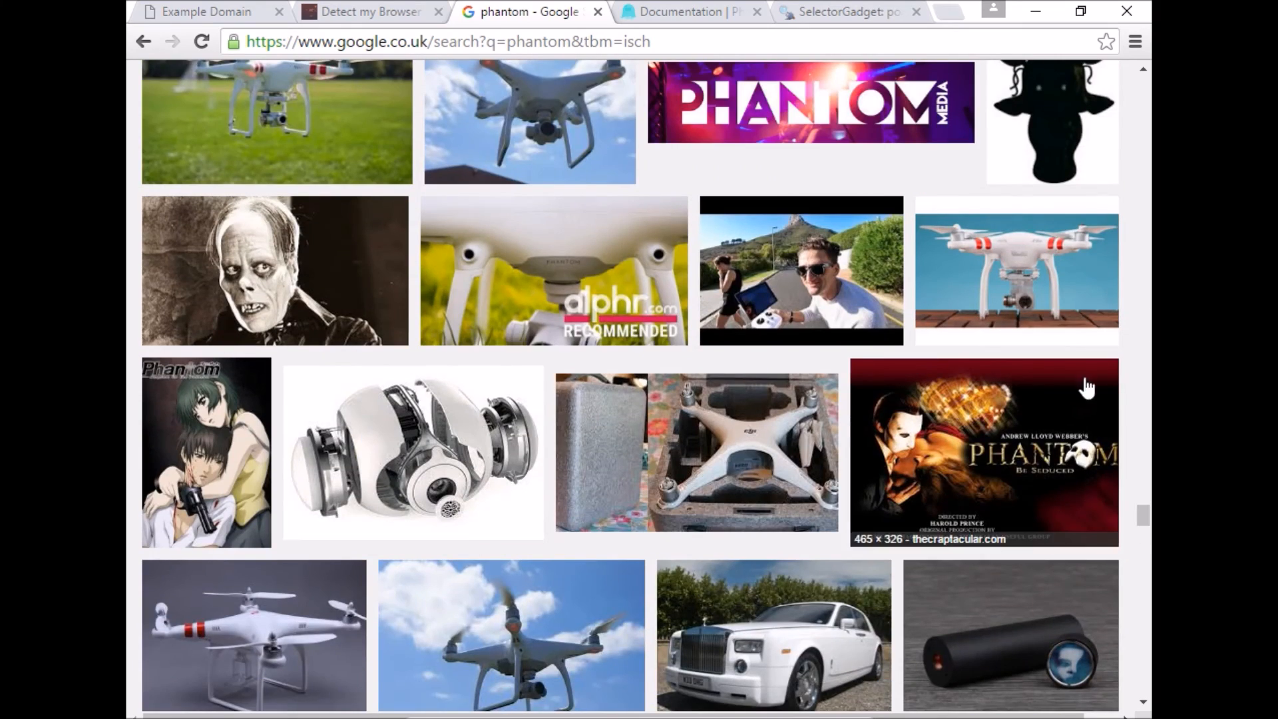
pyautogui.moveTo(1142, 519); pyautogui.dragTo(1143, 72)
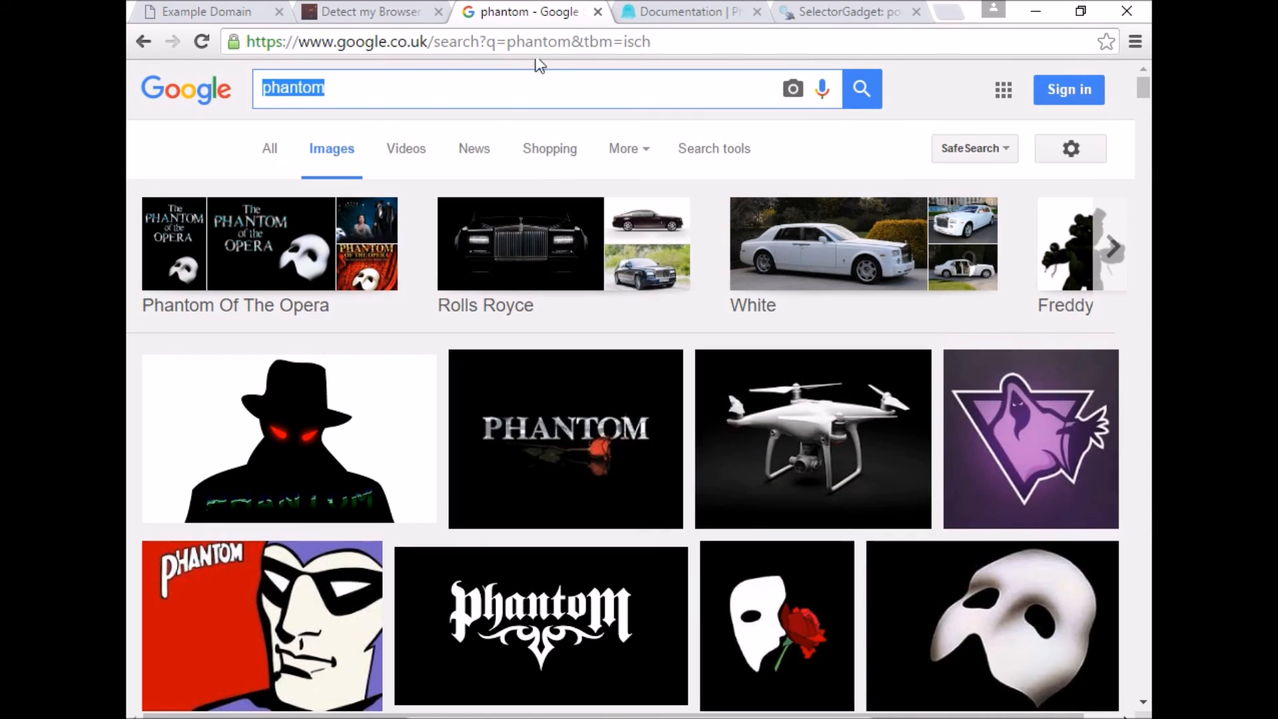
pyautogui.hotkey('alt', 'Tab')
pyautogui.click(264, 406)
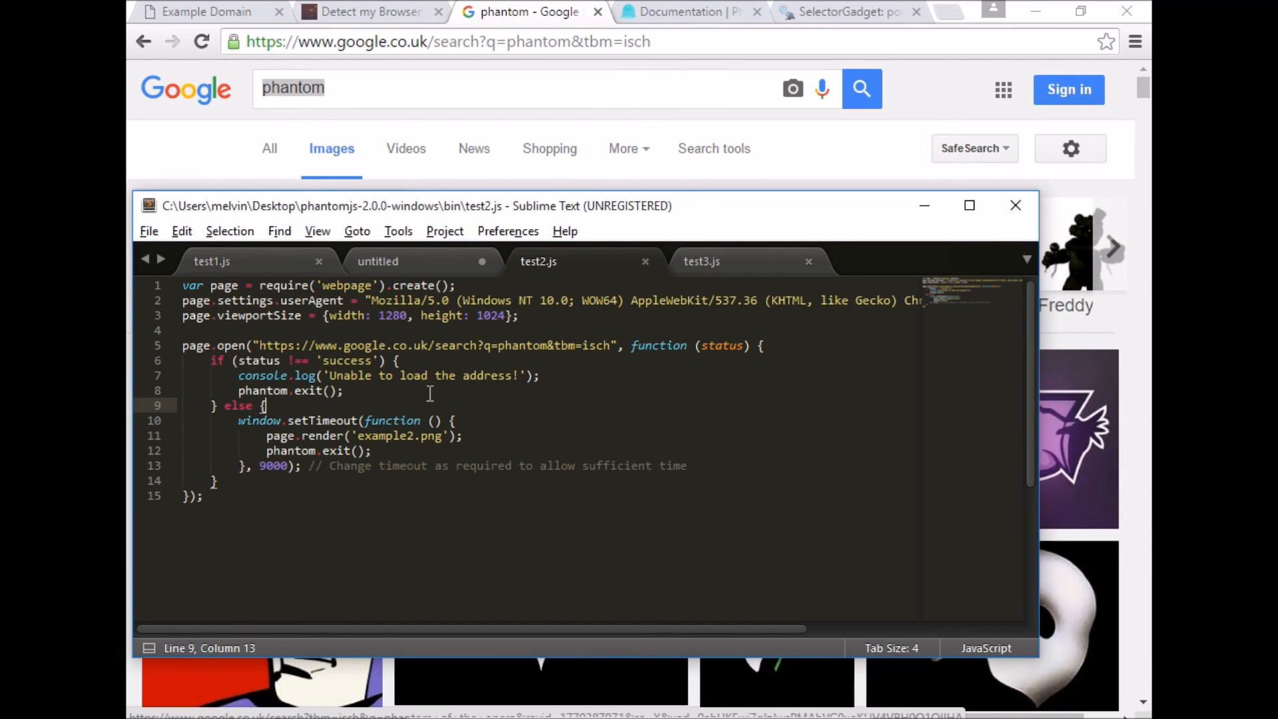
# Confirm in cmd that test2.js finished, then bring up the bin folder listing the new example2.png.
pyautogui.hotkey('alt', 'Tab')
pyautogui.press('Tab')
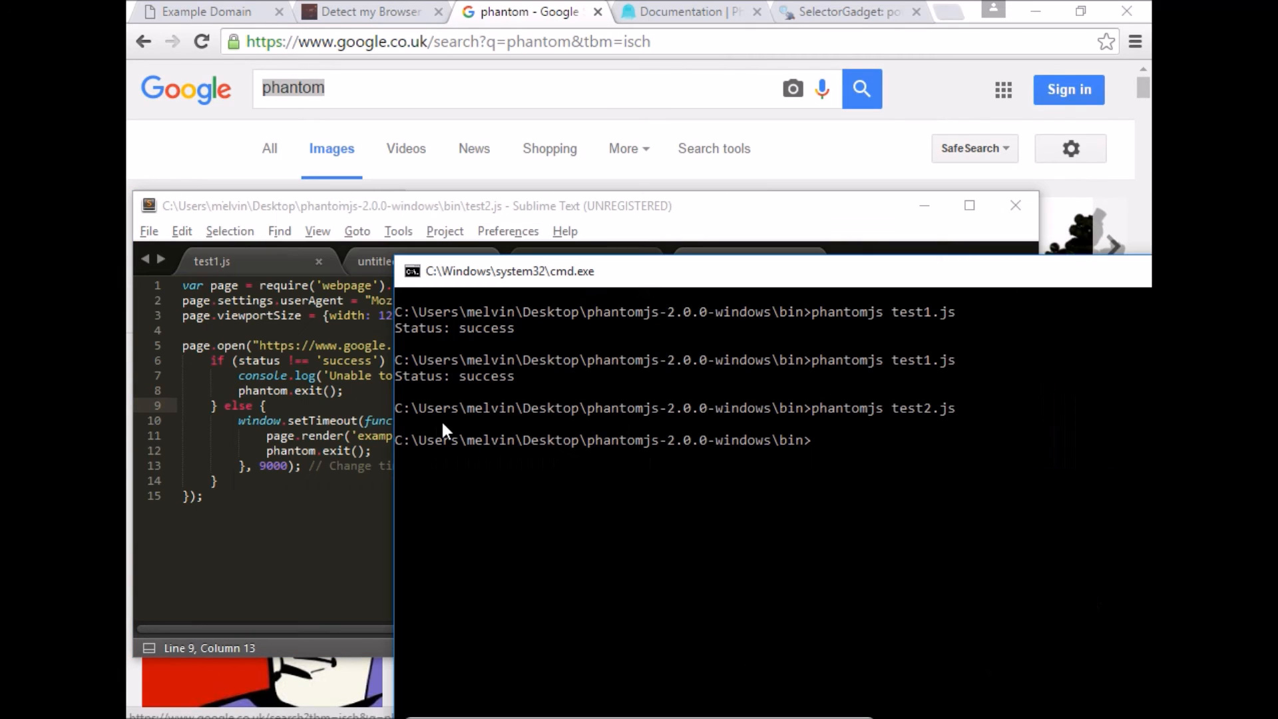
pyautogui.click(270, 495)
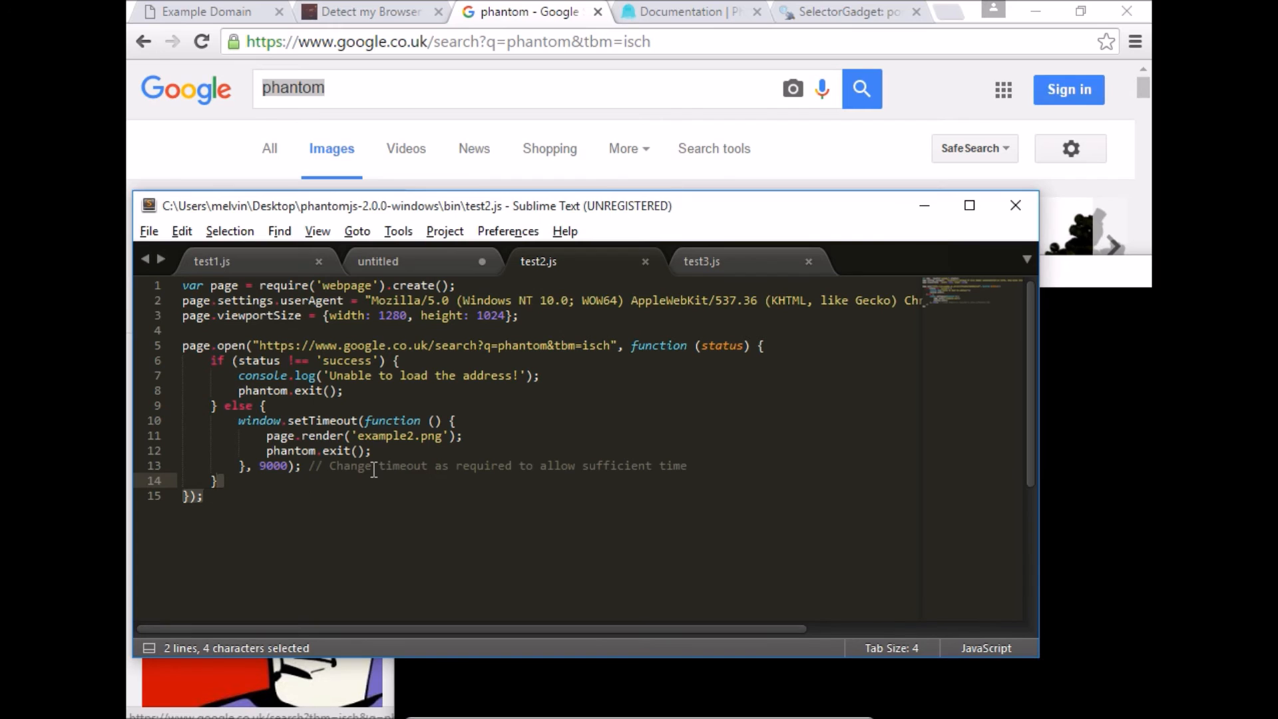
pyautogui.hotkey('alt', 'Tab')
pyautogui.press('Tab')
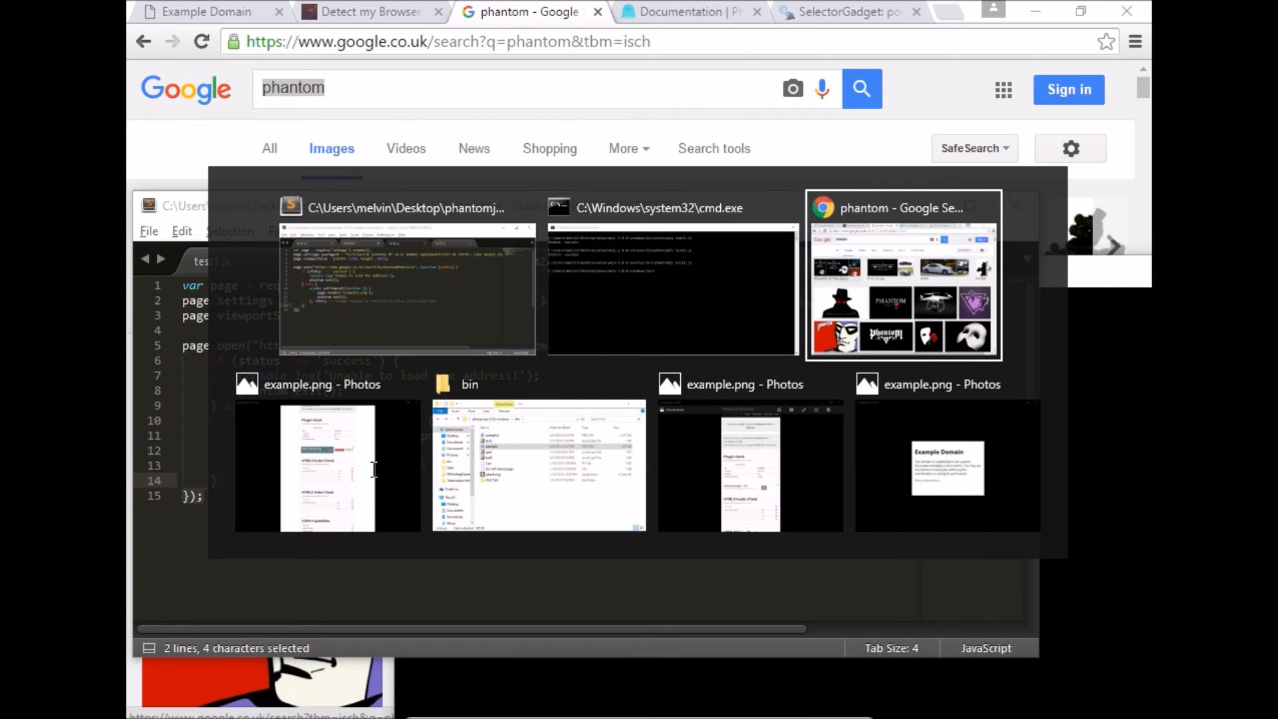
pyautogui.press('Tab')
pyautogui.press('Tab')
pyautogui.press('Tab')
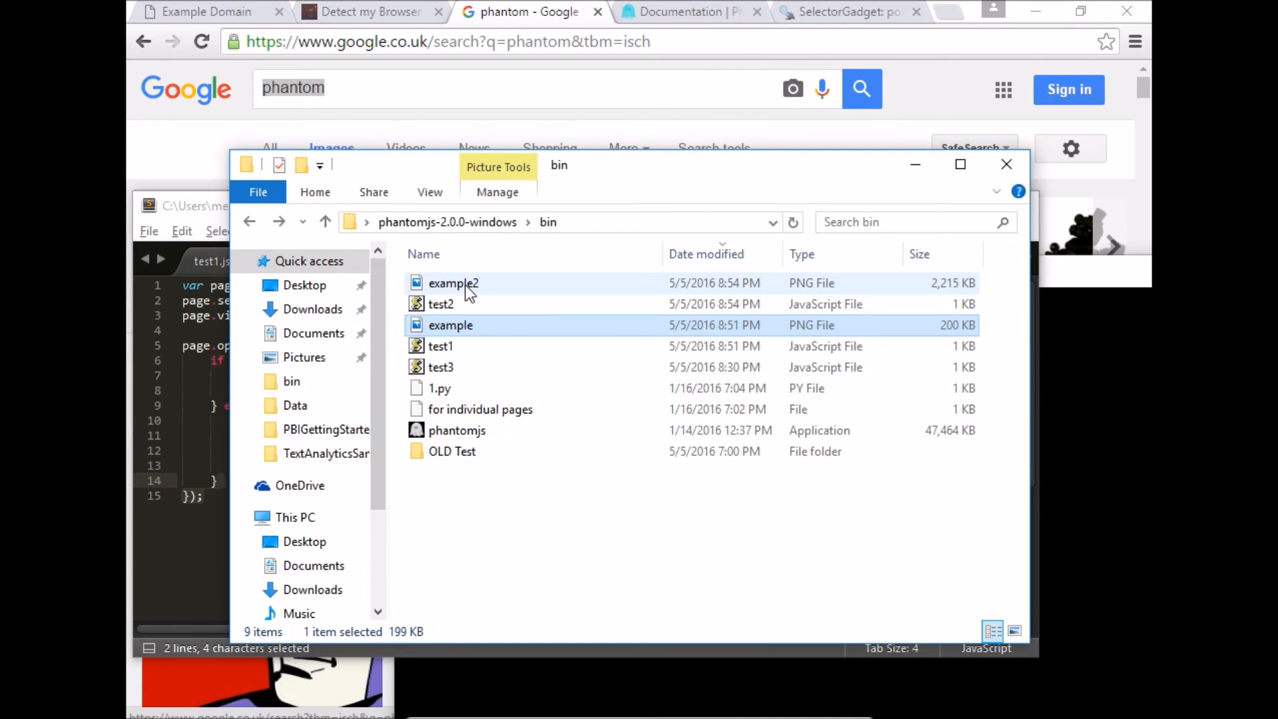
# View example2.png in Photos, noting the grey unloaded lower rows, then return to the command prompt.
pyautogui.doubleClick(466, 285)
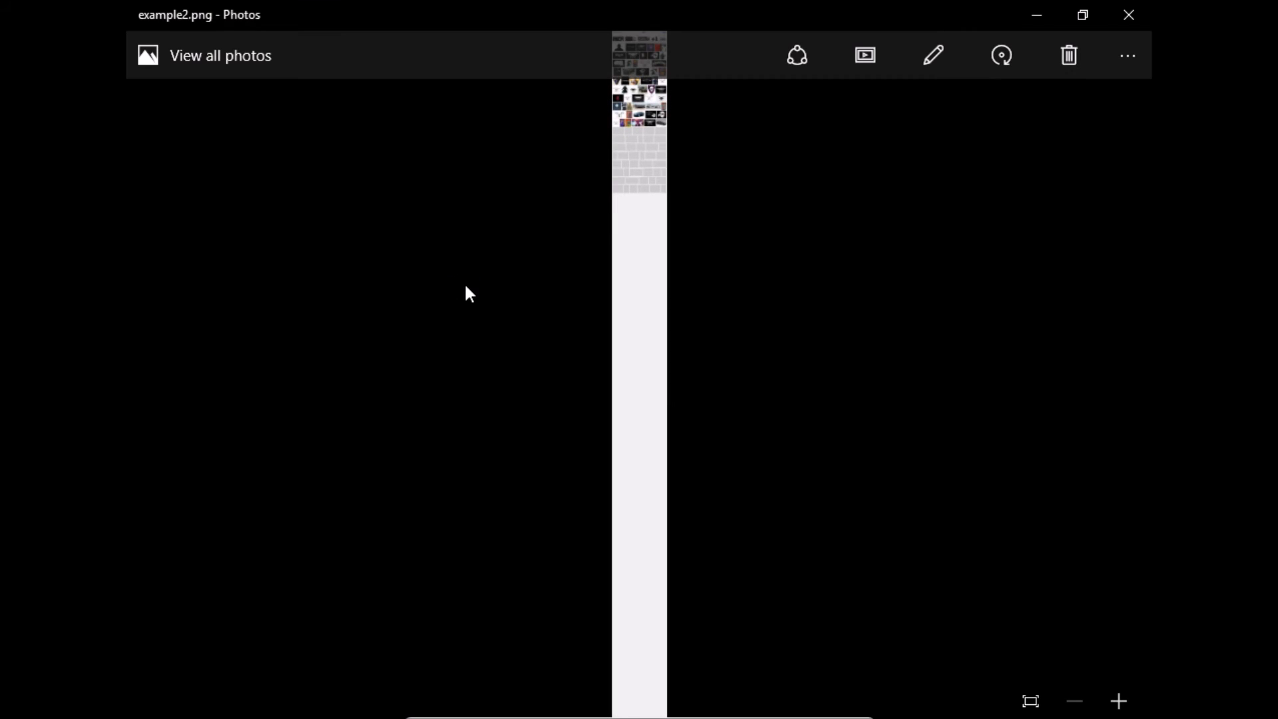
pyautogui.scroll(5, 465, 284)
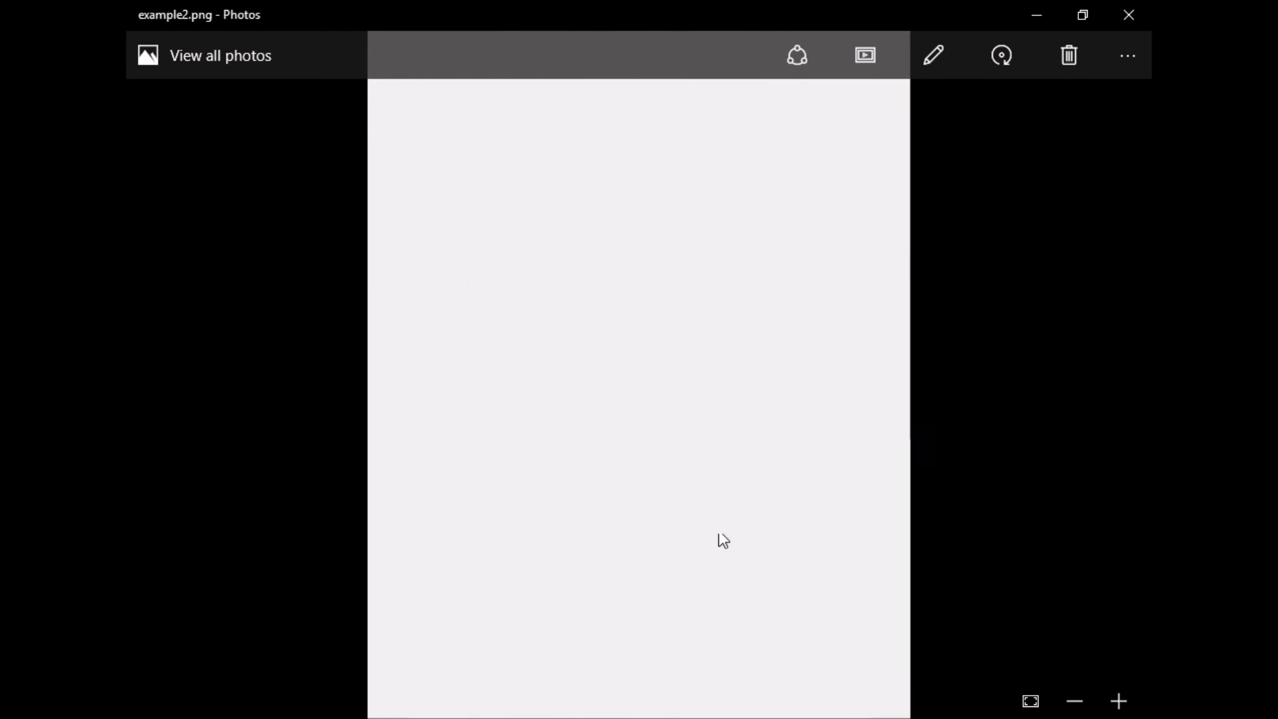
pyautogui.scroll(5, 777, 274)
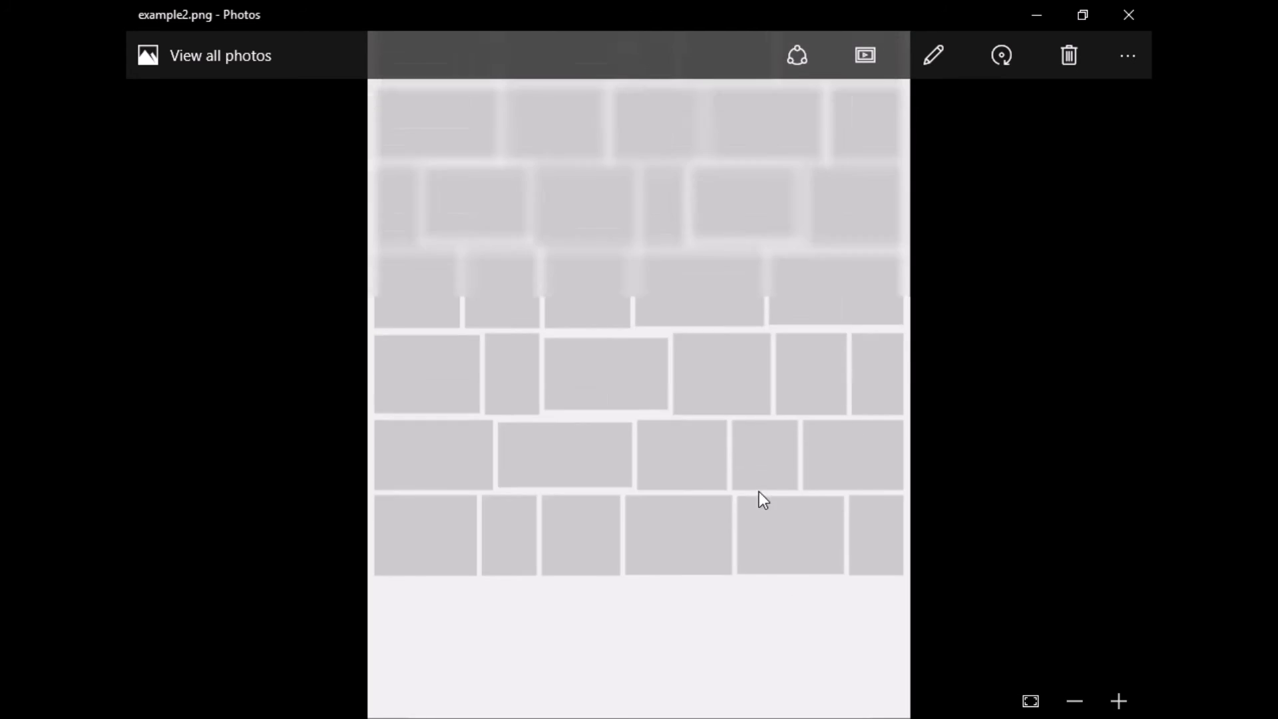
pyautogui.scroll(3, 759, 491)
pyautogui.scroll(4, 744, 621)
pyautogui.scroll(4, 743, 621)
pyautogui.scroll(3, 743, 621)
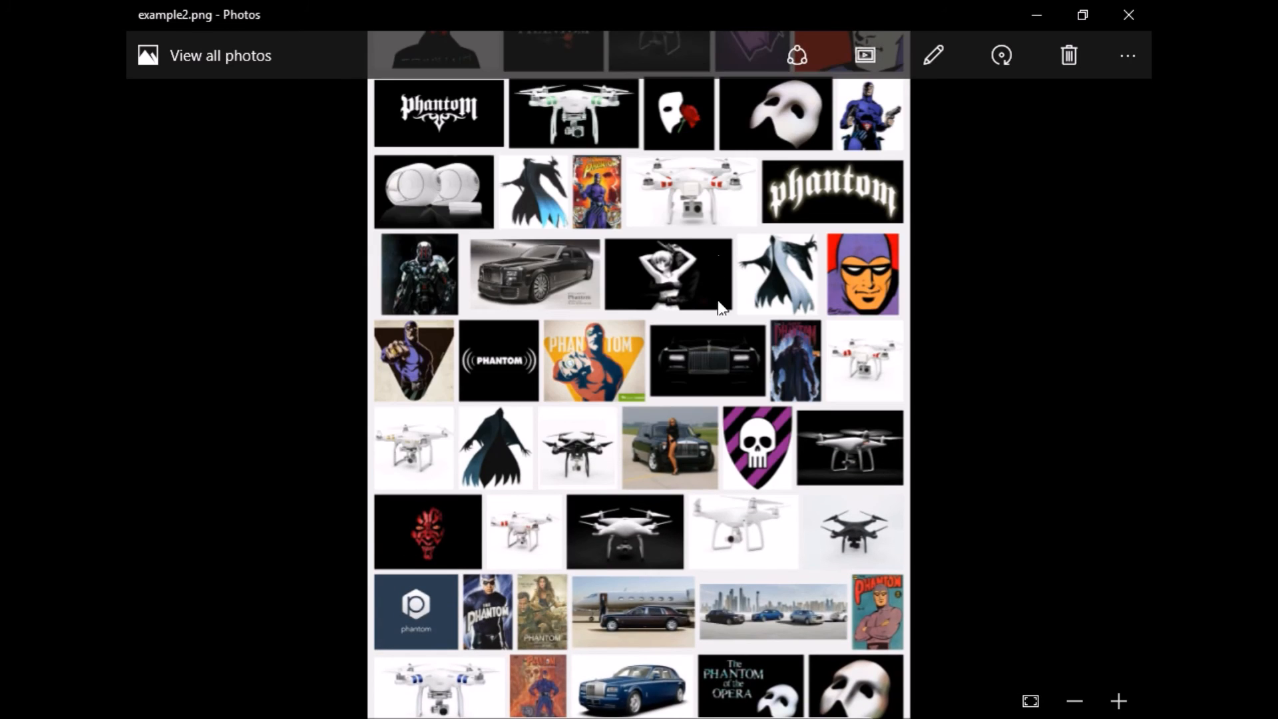
pyautogui.scroll(3, 724, 596)
pyautogui.scroll(3, 722, 596)
pyautogui.scroll(2, 744, 291)
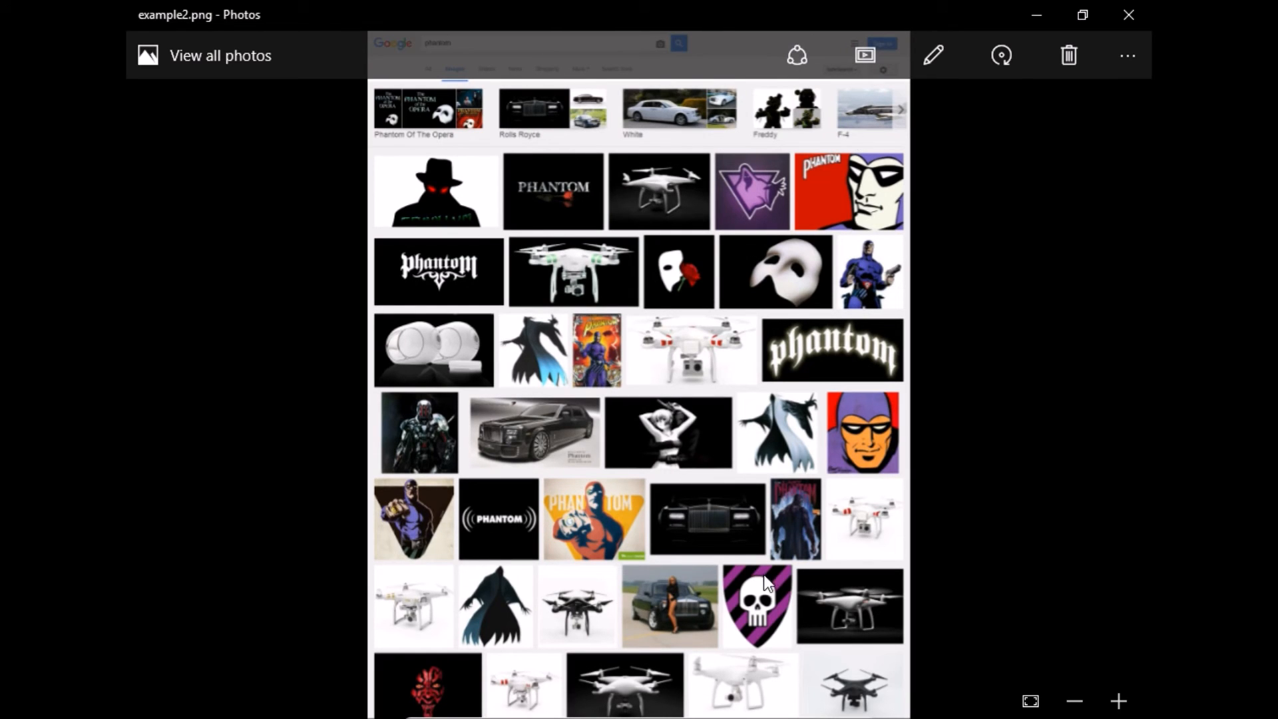
pyautogui.scroll(-4, 764, 574)
pyautogui.scroll(-2, 764, 574)
pyautogui.scroll(-2, 764, 574)
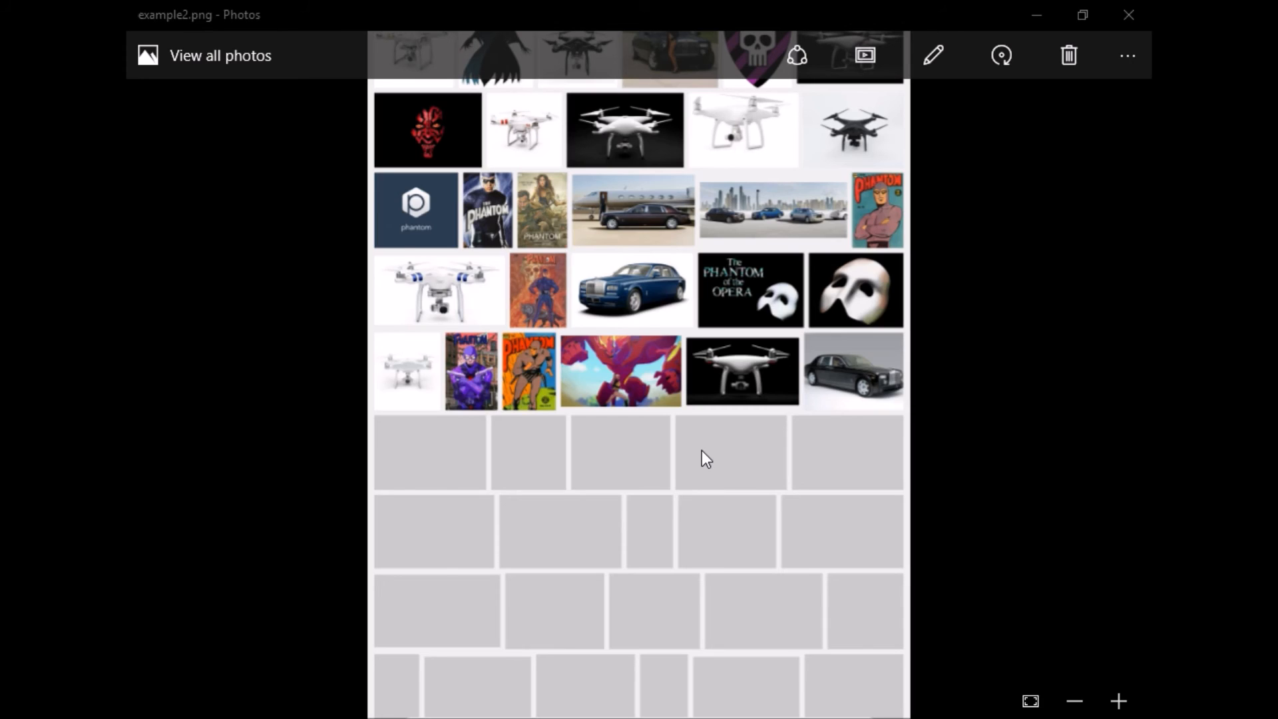
pyautogui.hotkey('alt', 'Tab')
pyautogui.hotkey('alt', 'Tab')
# Bring up test3.js in Sublime Text and review its fs require statement on line 1.
pyautogui.press('Tab')
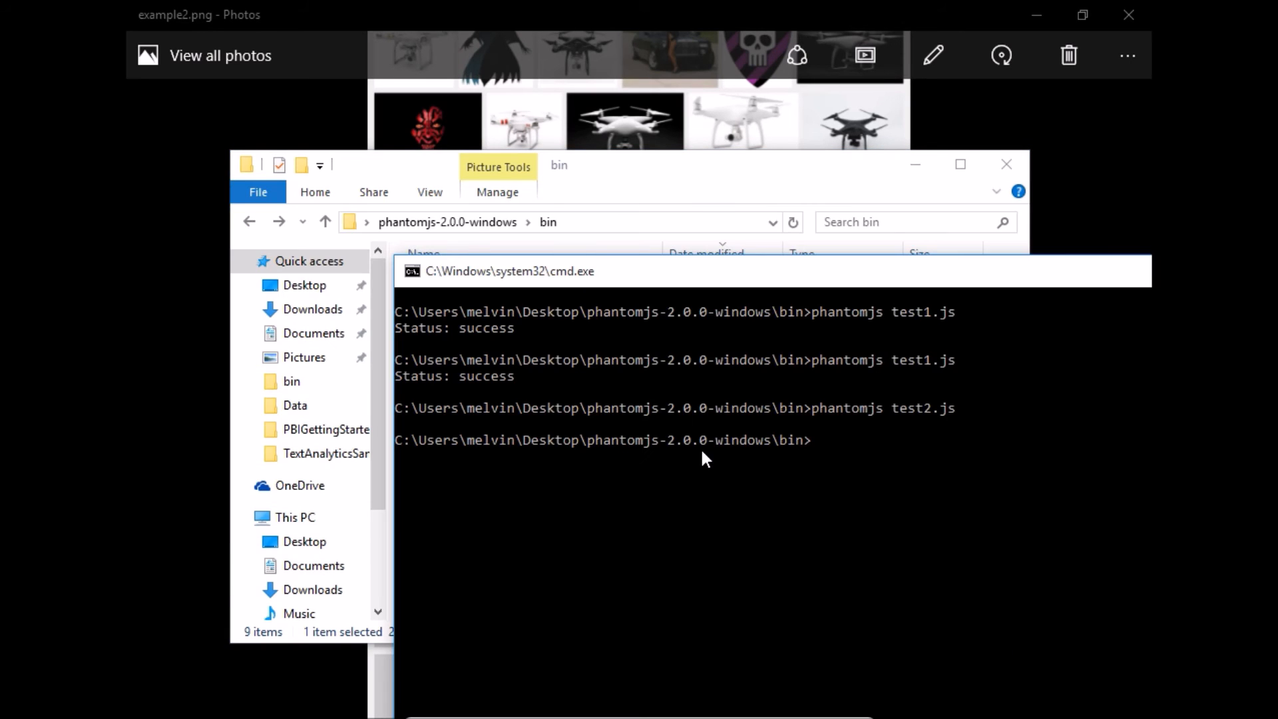
pyautogui.hotkey('alt', 'Tab')
pyautogui.hotkey('alt', 'Tab')
pyautogui.press('Tab')
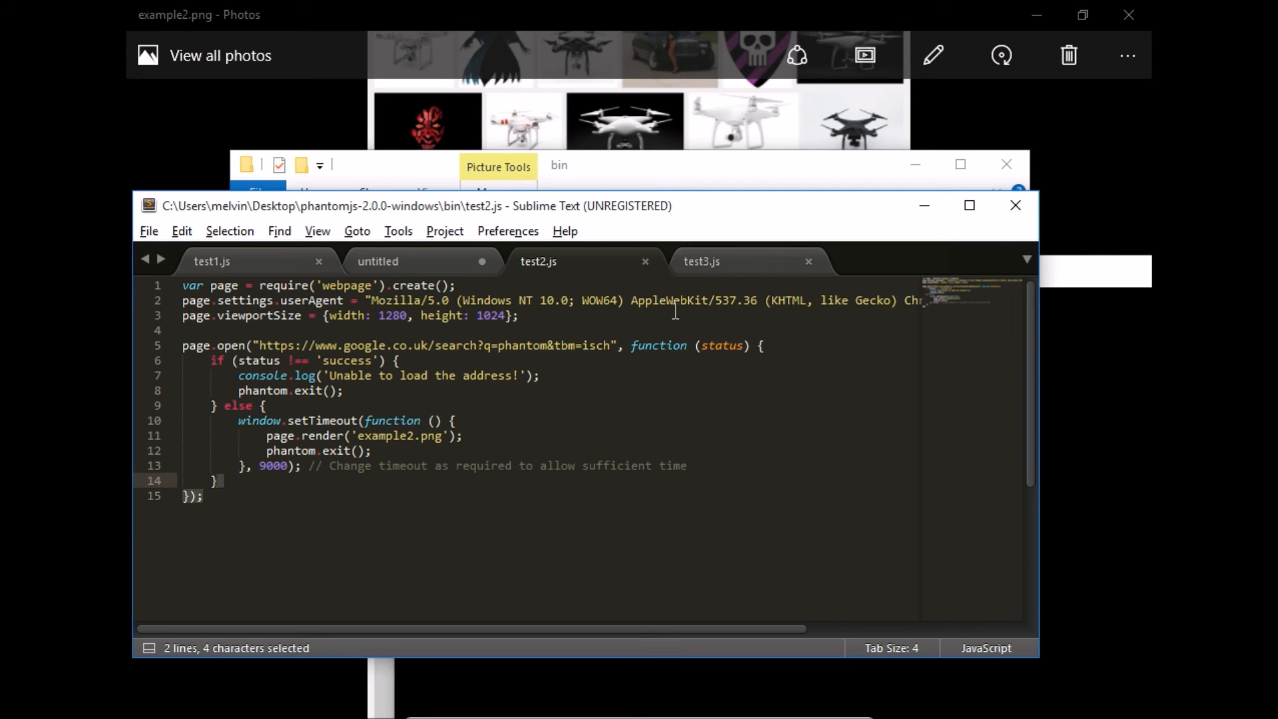
pyautogui.click(734, 260)
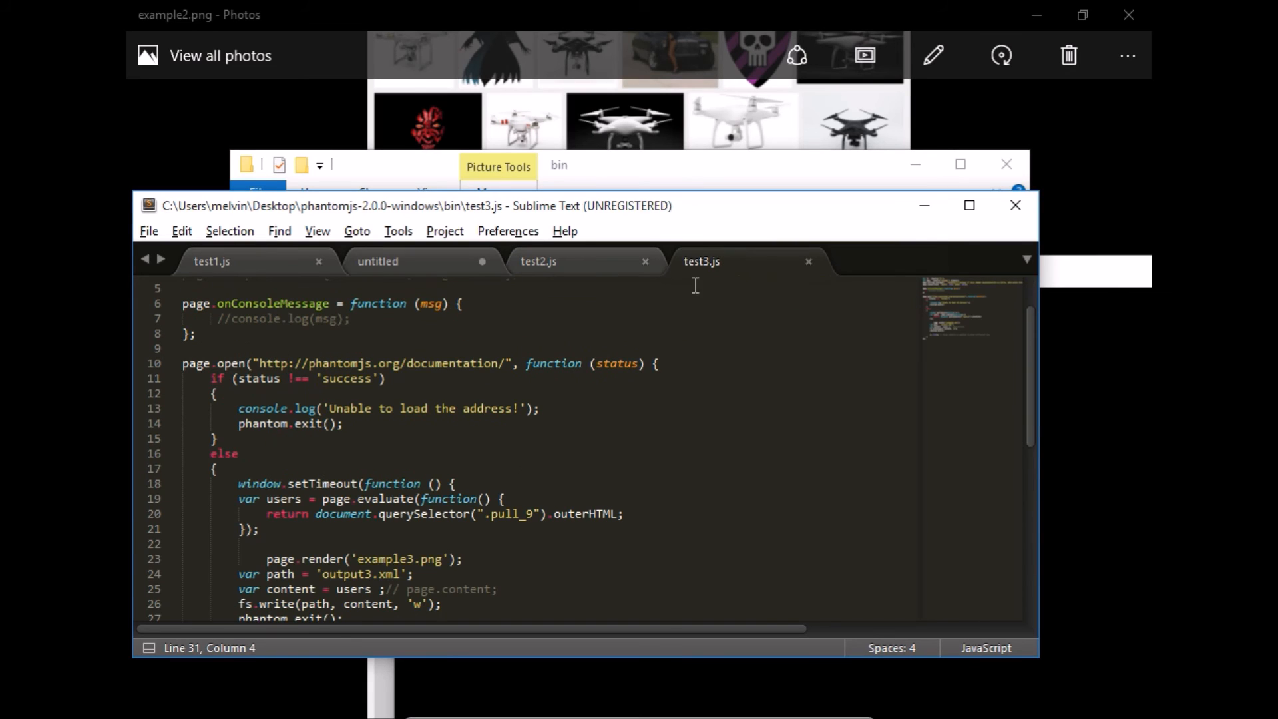
pyautogui.click(588, 454)
pyautogui.scroll(3, 595, 455)
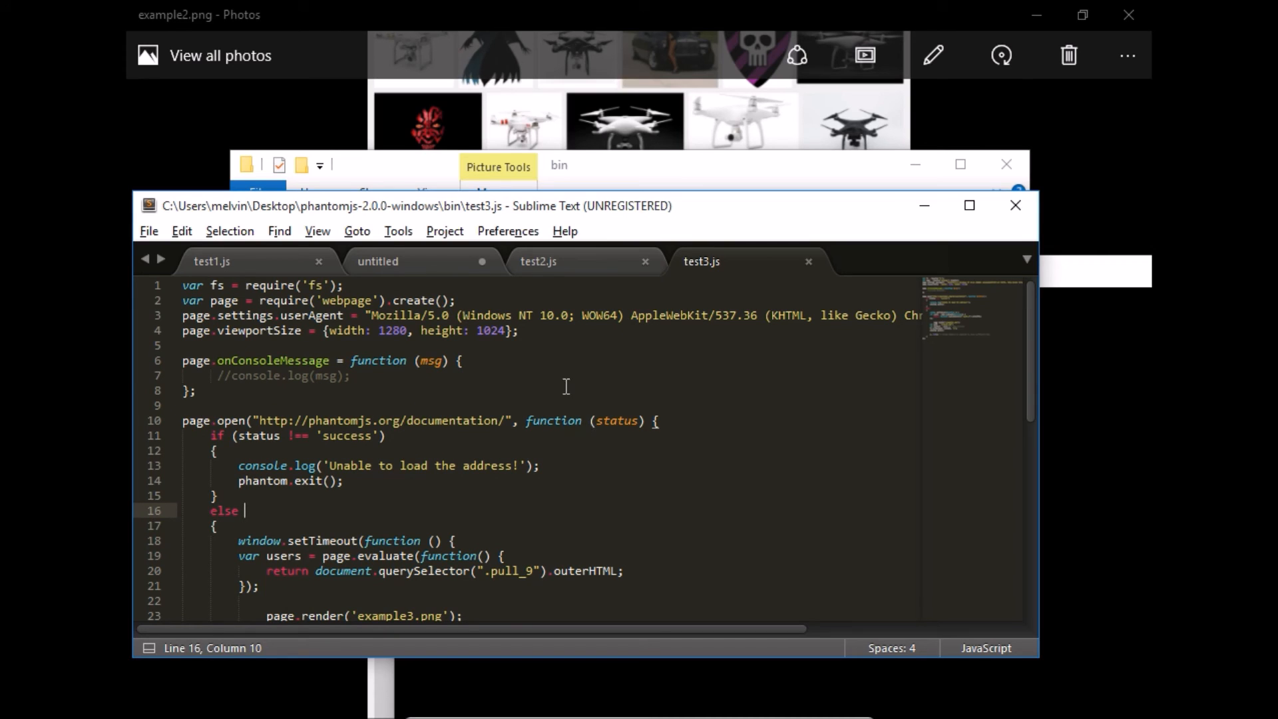
pyautogui.scroll(-3, 366, 500)
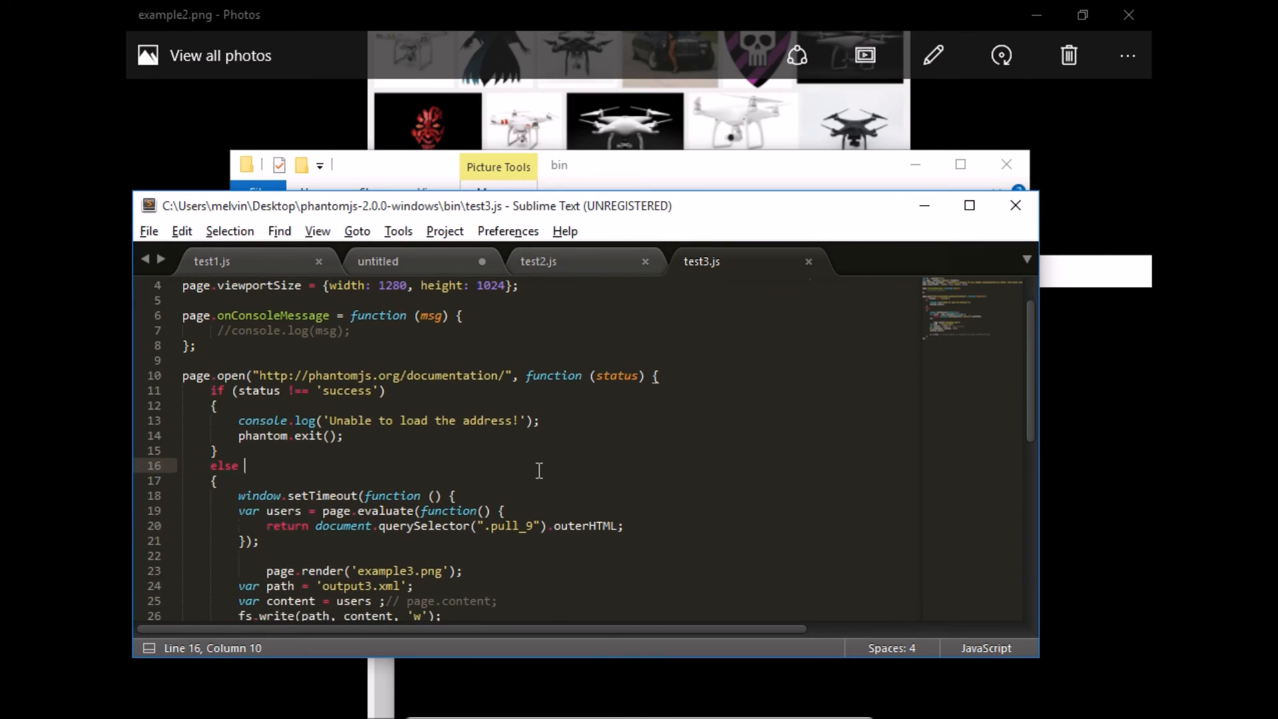
pyautogui.scroll(3, 539, 470)
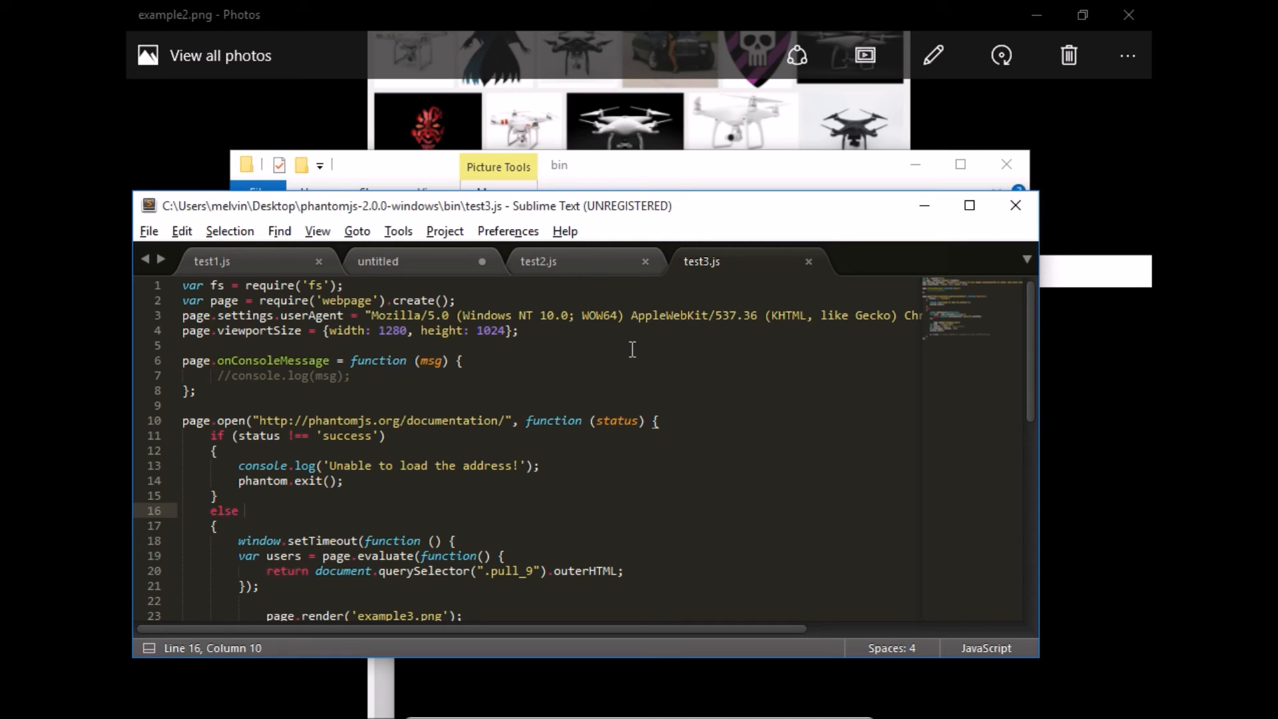
pyautogui.click(540, 374)
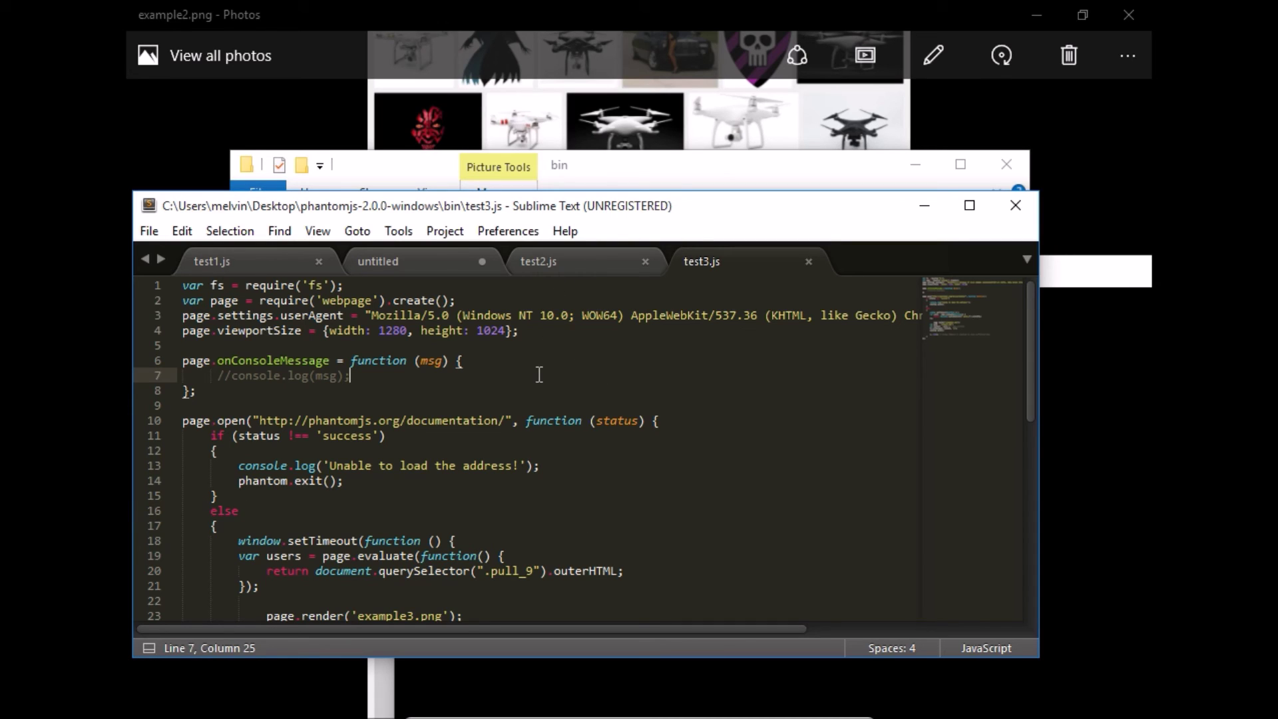
pyautogui.click(346, 288)
pyautogui.scroll(-3, 504, 509)
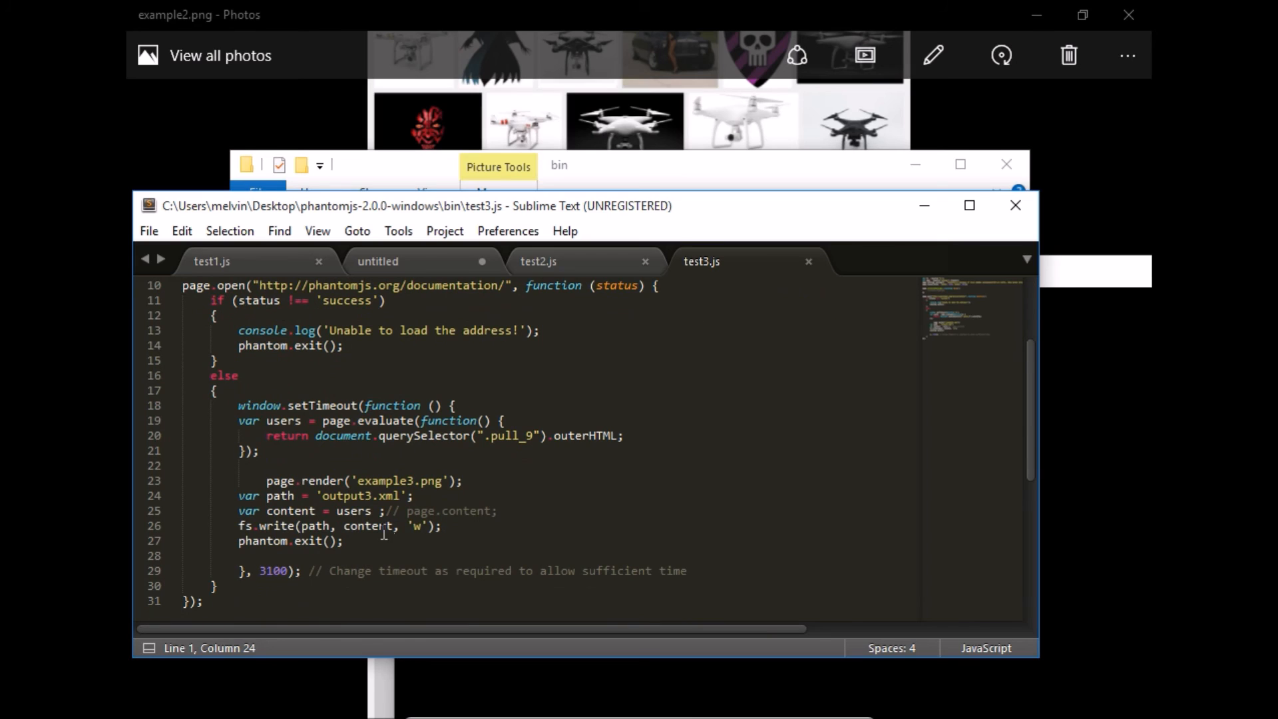
pyautogui.scroll(3, 430, 441)
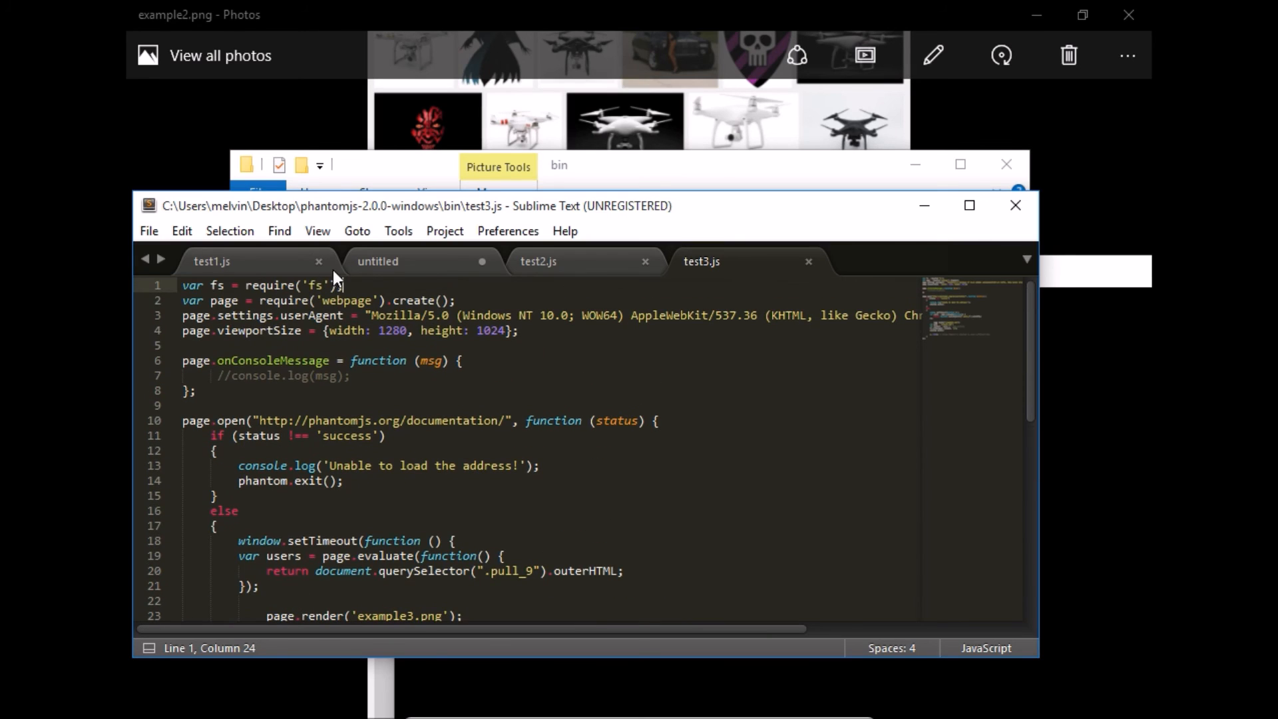
pyautogui.moveTo(345, 286); pyautogui.dragTo(181, 286)
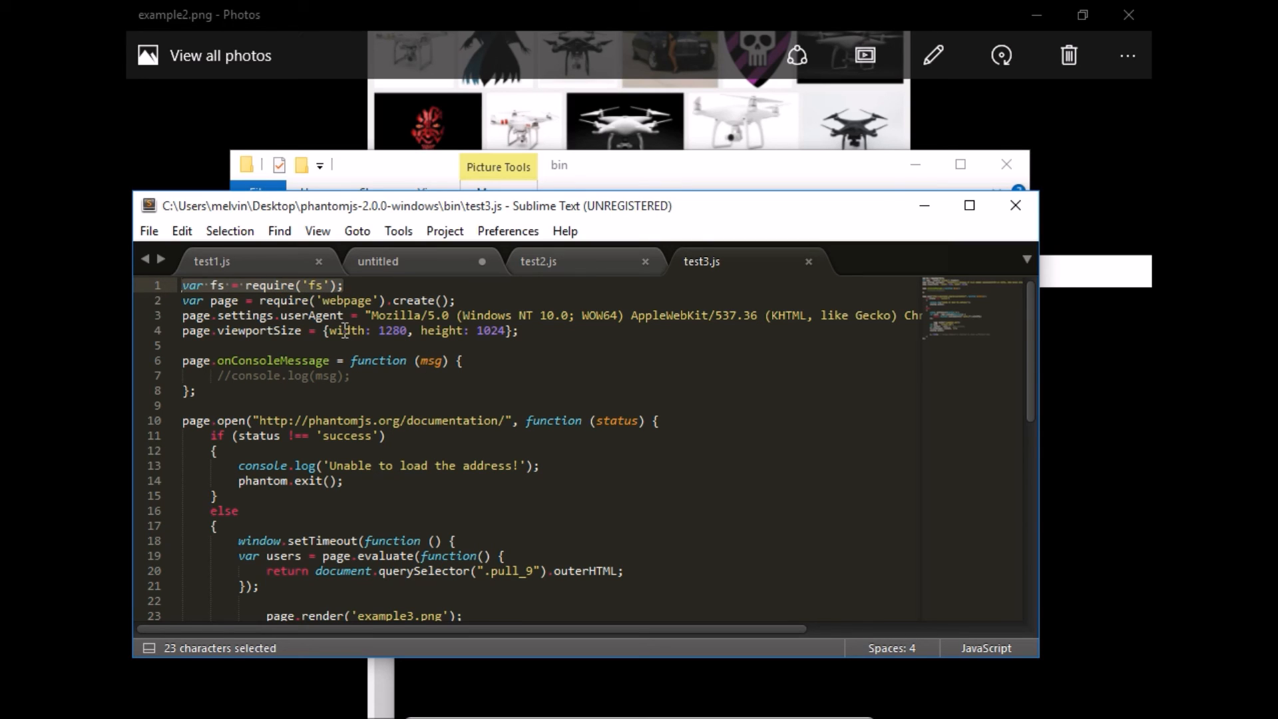
pyautogui.scroll(-2, 591, 559)
pyautogui.scroll(2, 591, 560)
# Review the onConsoleMessage handler and highlight the documentation URL on line 10.
pyautogui.moveTo(200, 391); pyautogui.dragTo(180, 361)
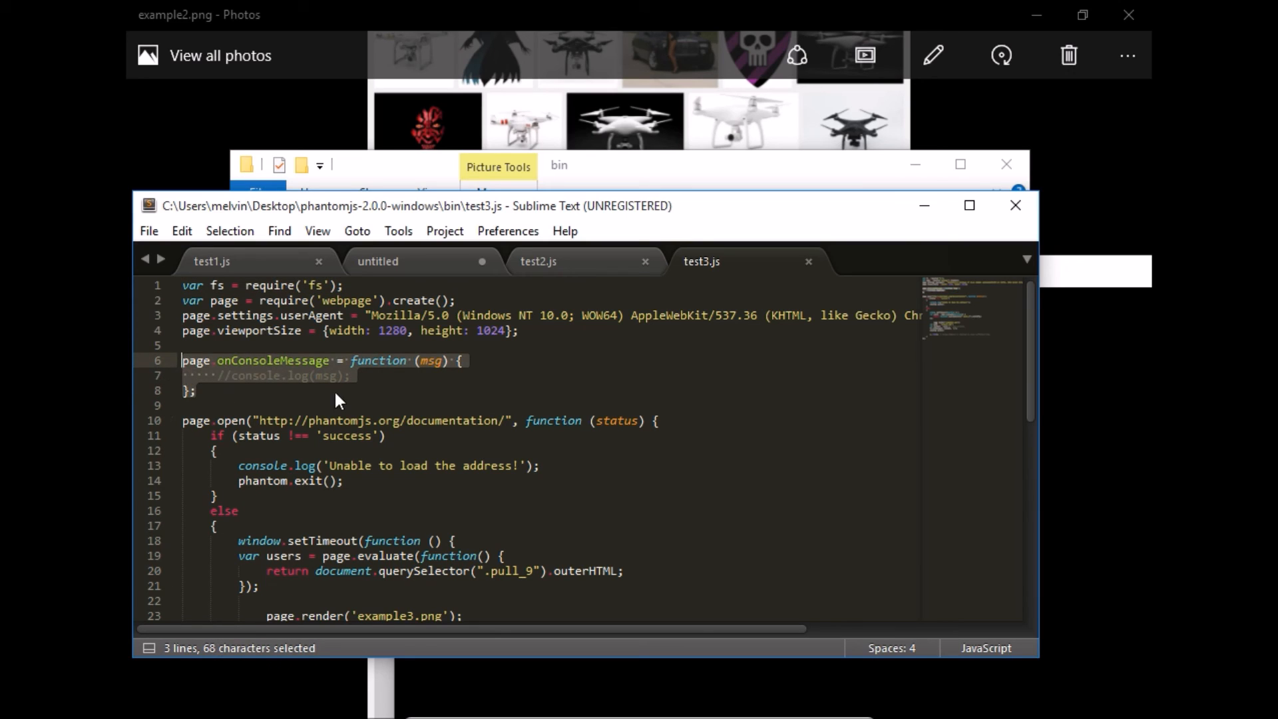
pyautogui.click(364, 389)
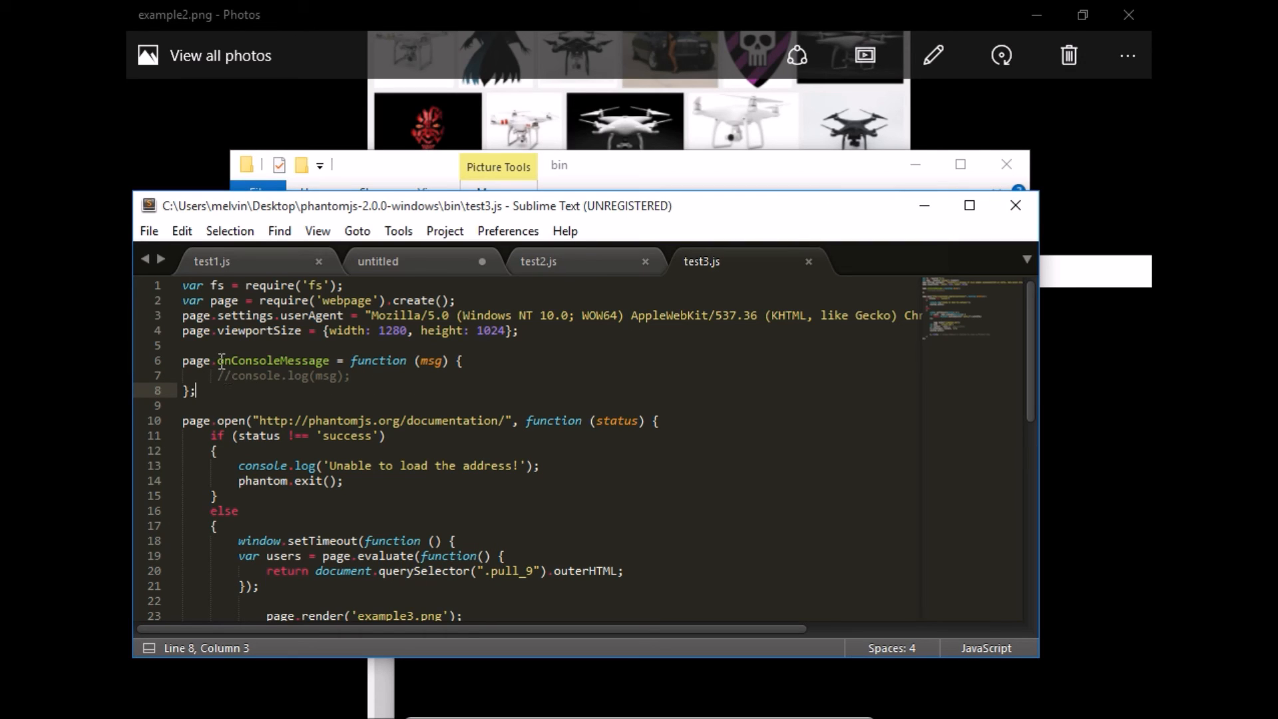
pyautogui.moveTo(218, 360); pyautogui.dragTo(339, 360)
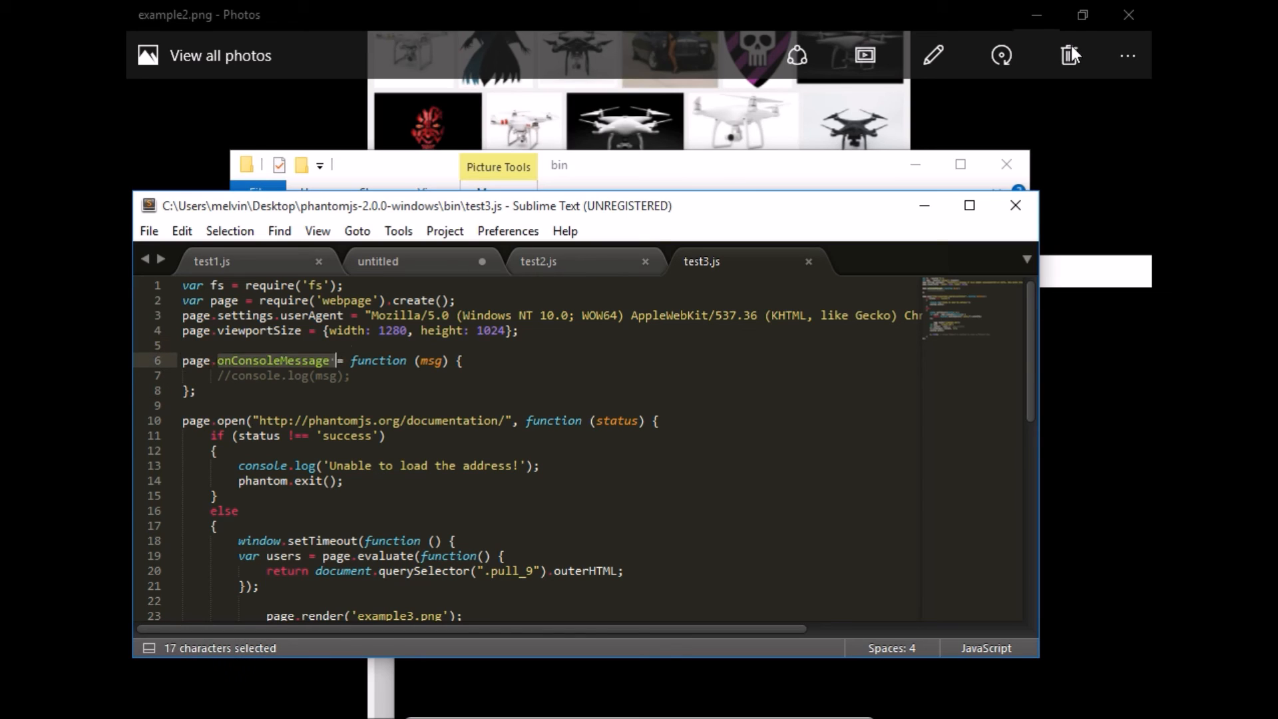
pyautogui.click(266, 362)
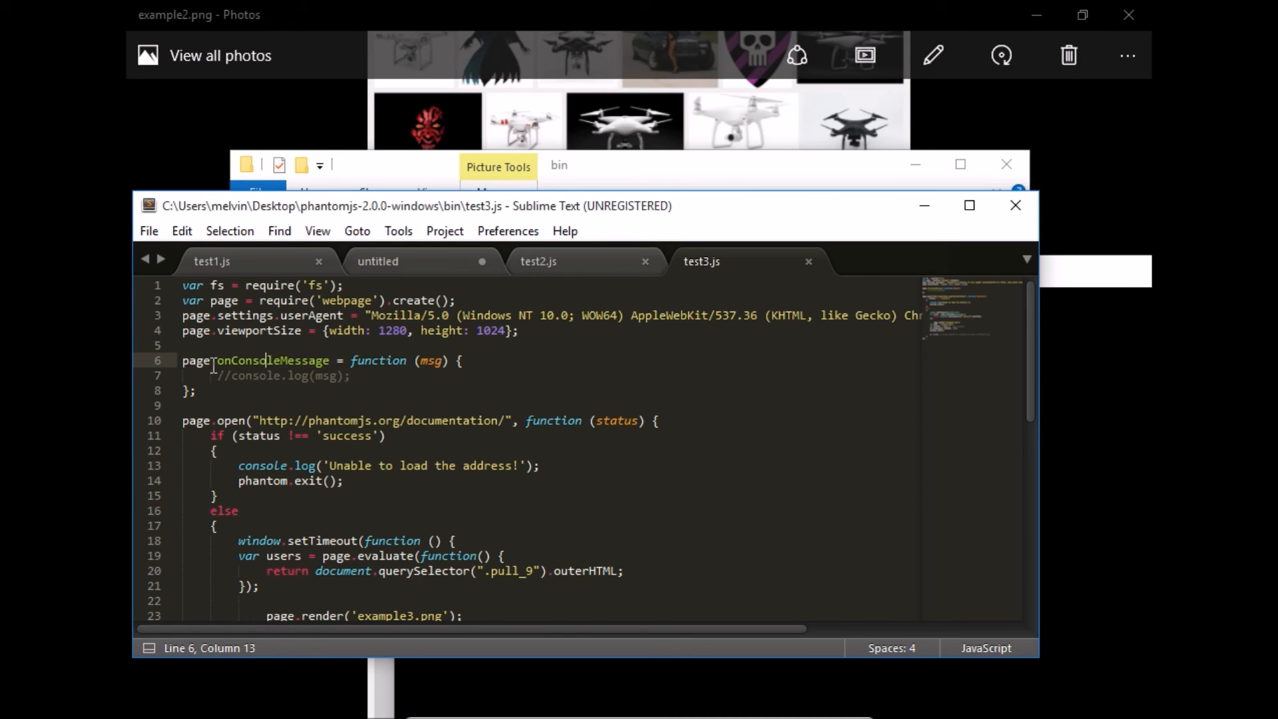
pyautogui.scroll(-1, 242, 407)
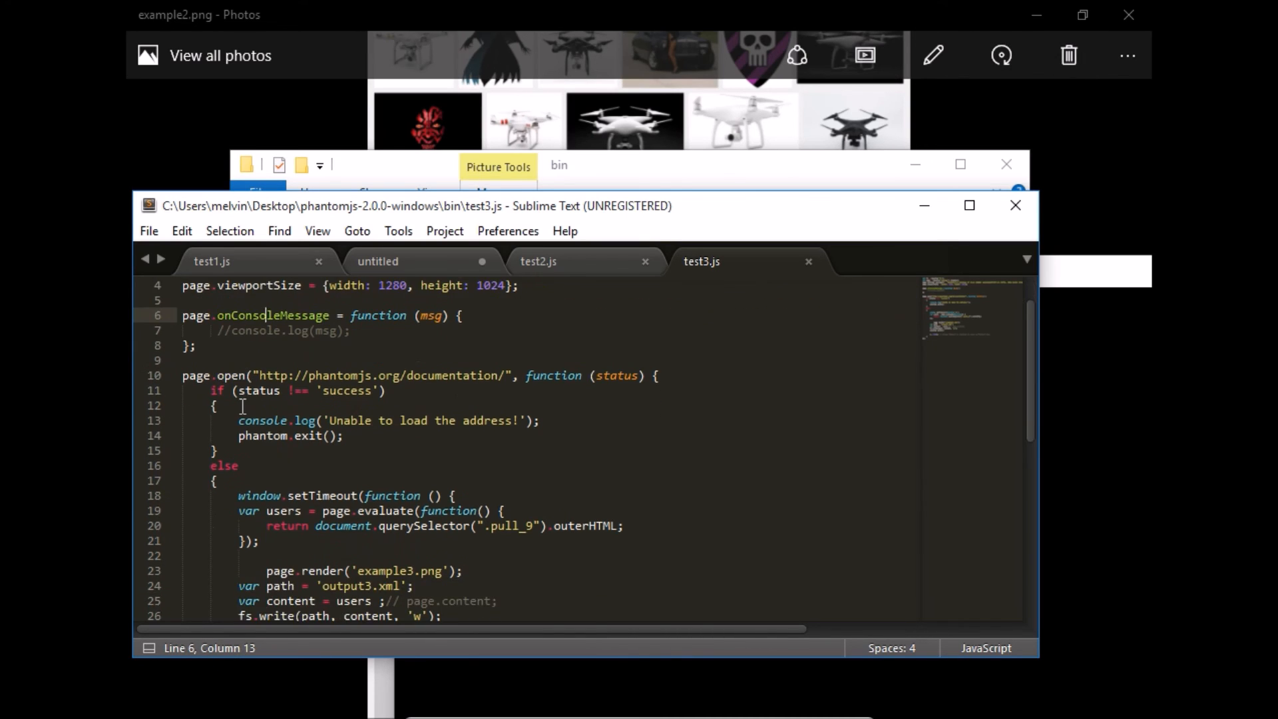
pyautogui.scroll(-2, 243, 407)
pyautogui.scroll(1, 243, 407)
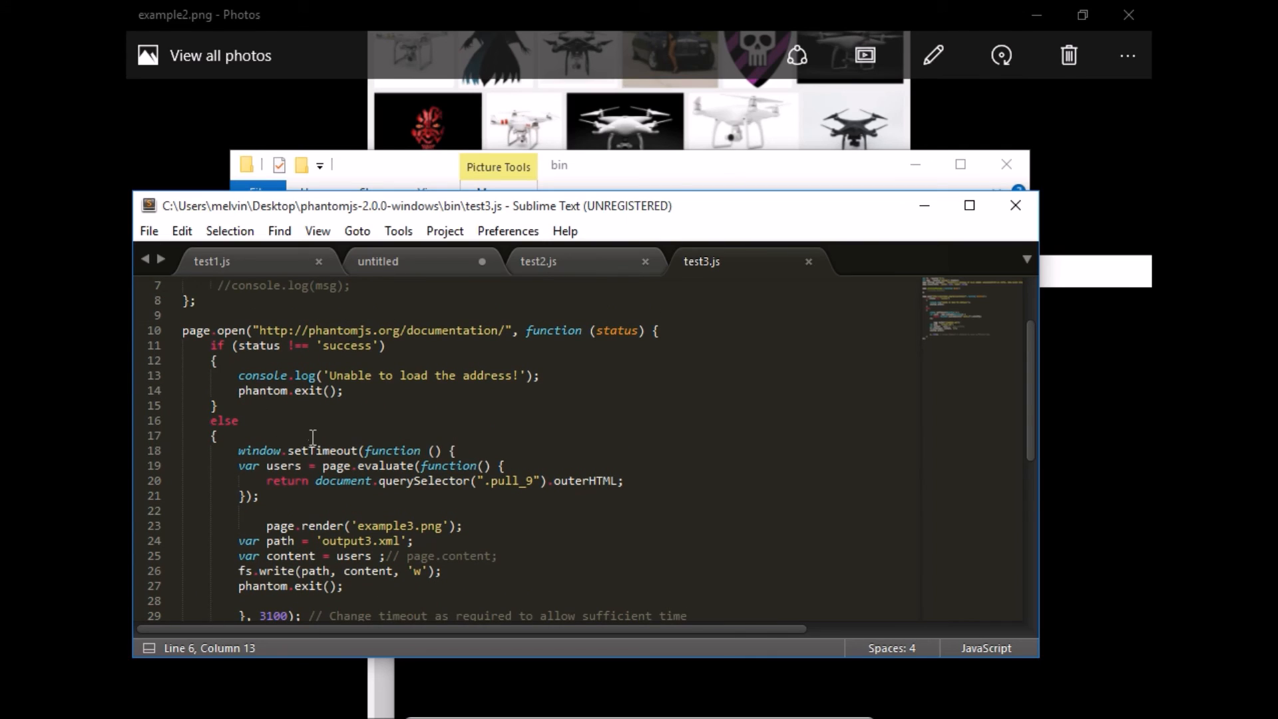
pyautogui.moveTo(262, 331); pyautogui.dragTo(513, 330)
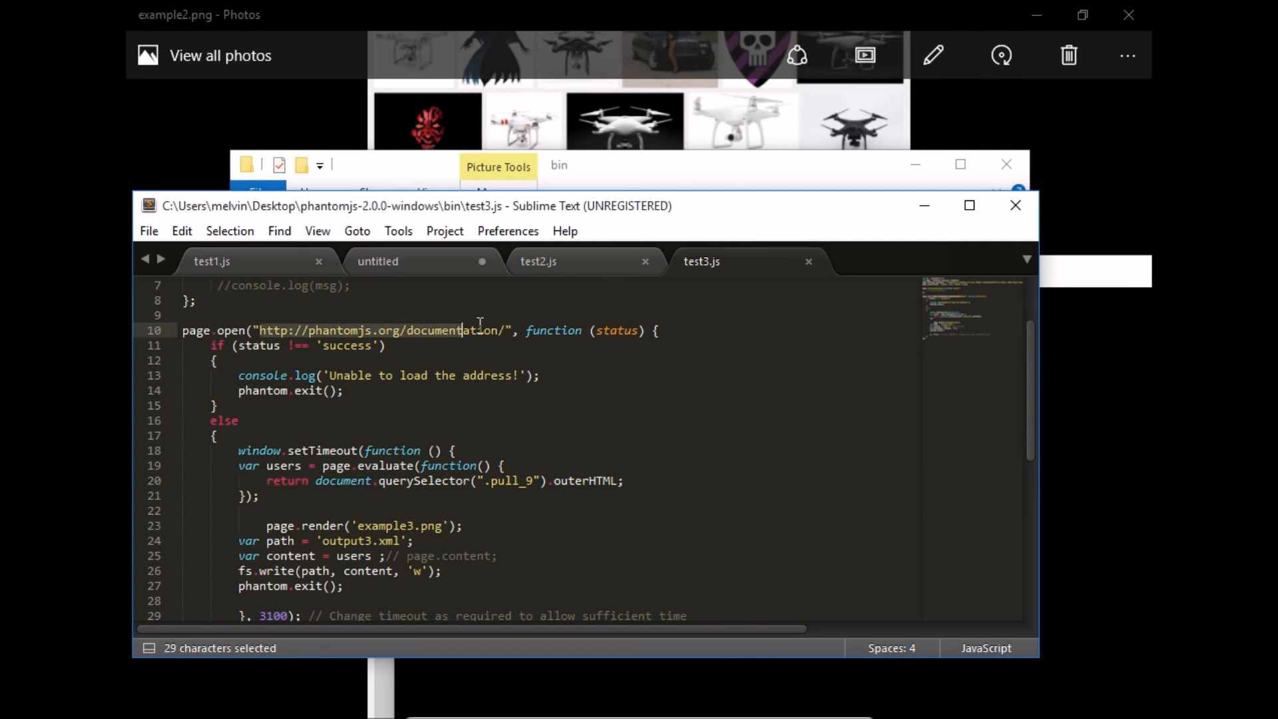
# Switch to Chrome and show the PhantomJS Documentation page.
pyautogui.hotkey('alt', 'Tab')
pyautogui.hotkey('alt', 'Tab')
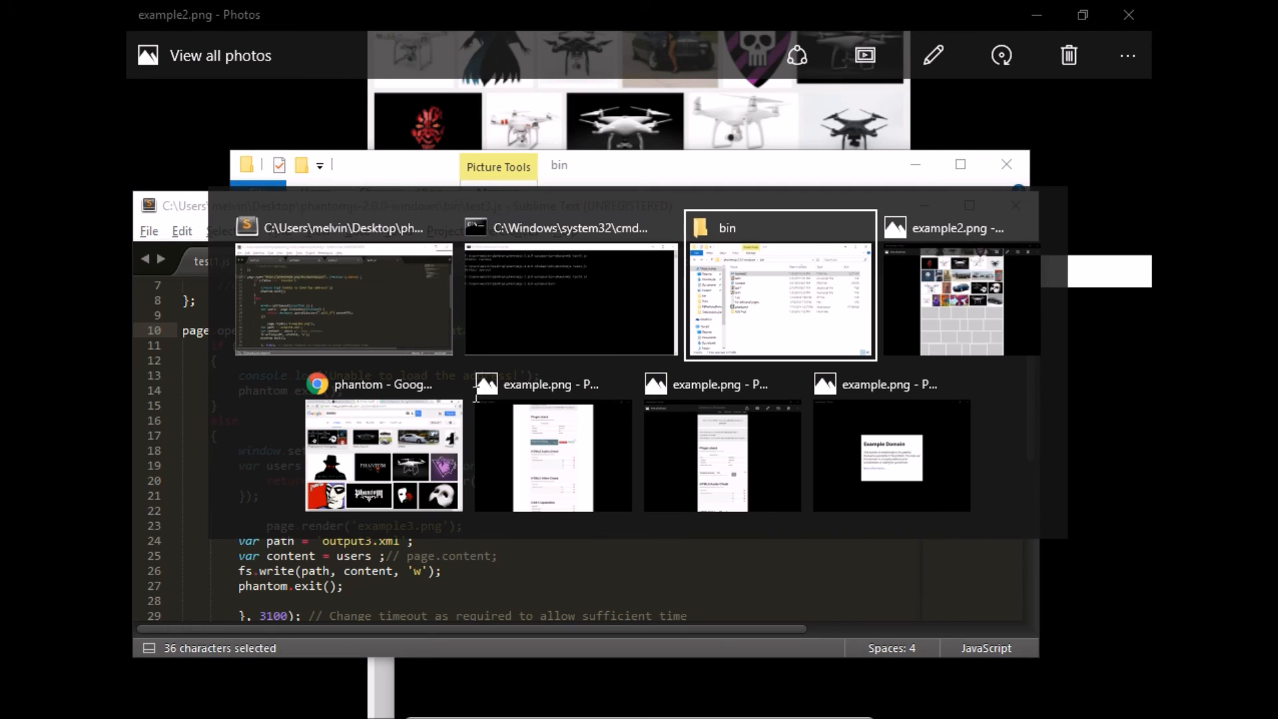
pyautogui.hotkey('alt', 'Tab')
pyautogui.hotkey('alt', 'Tab')
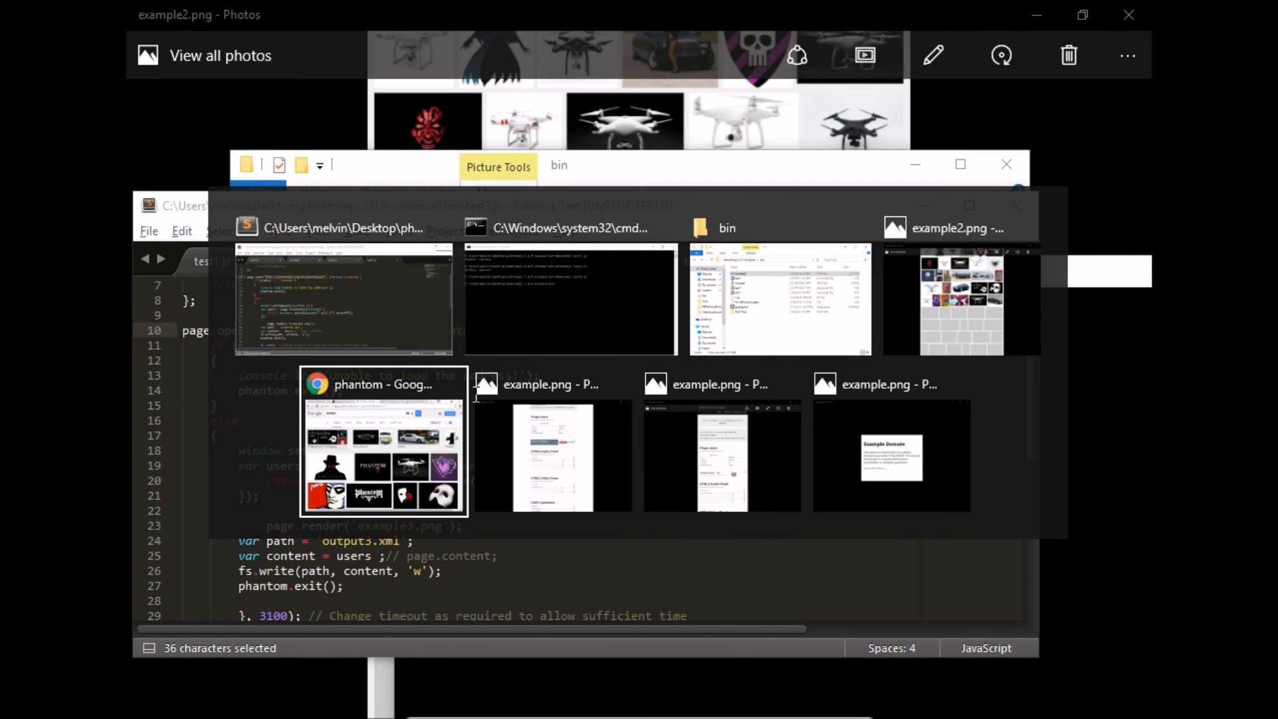
pyautogui.click(681, 11)
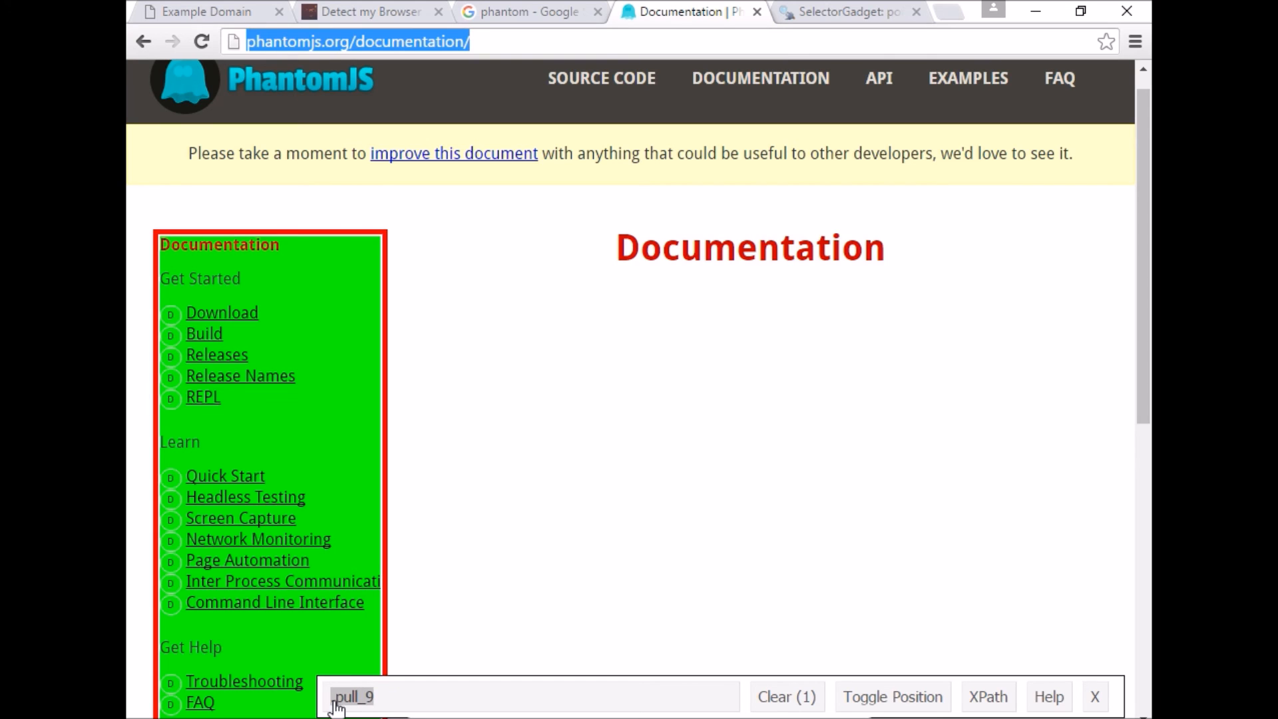
pyautogui.hotkey('alt', 'Tab')
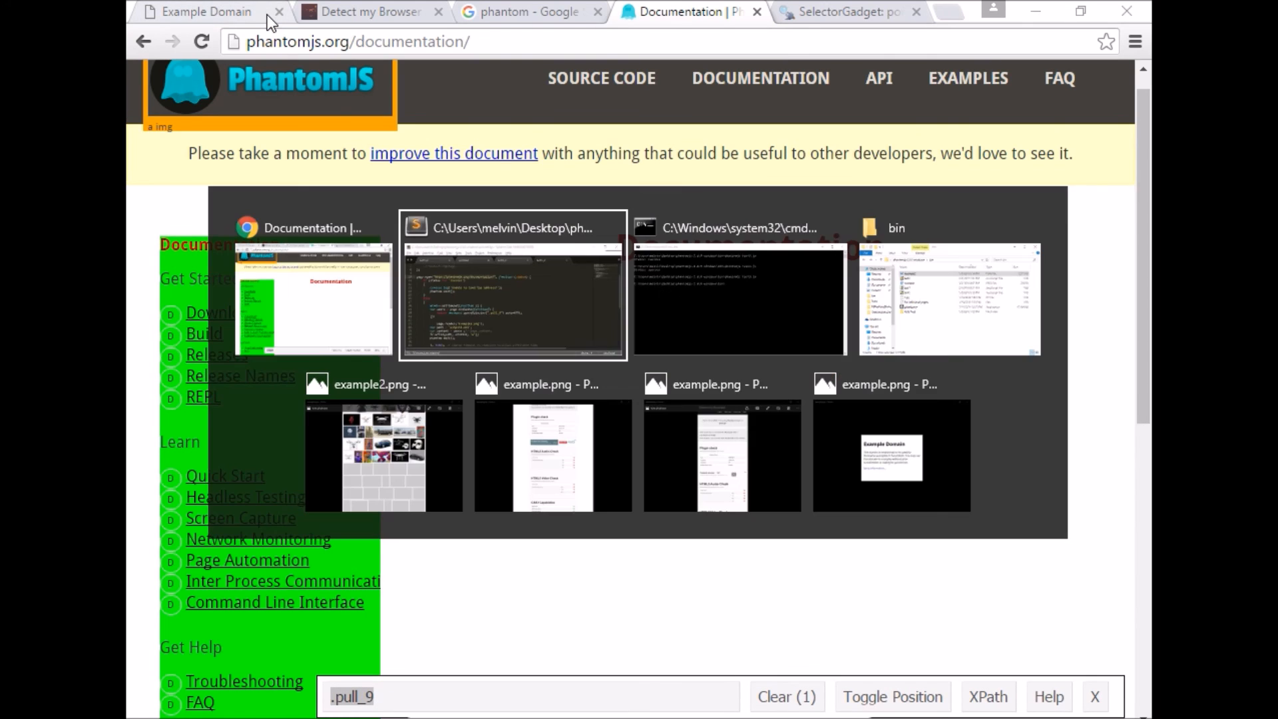
pyautogui.hotkey('alt', 'Tab')
pyautogui.click(418, 517)
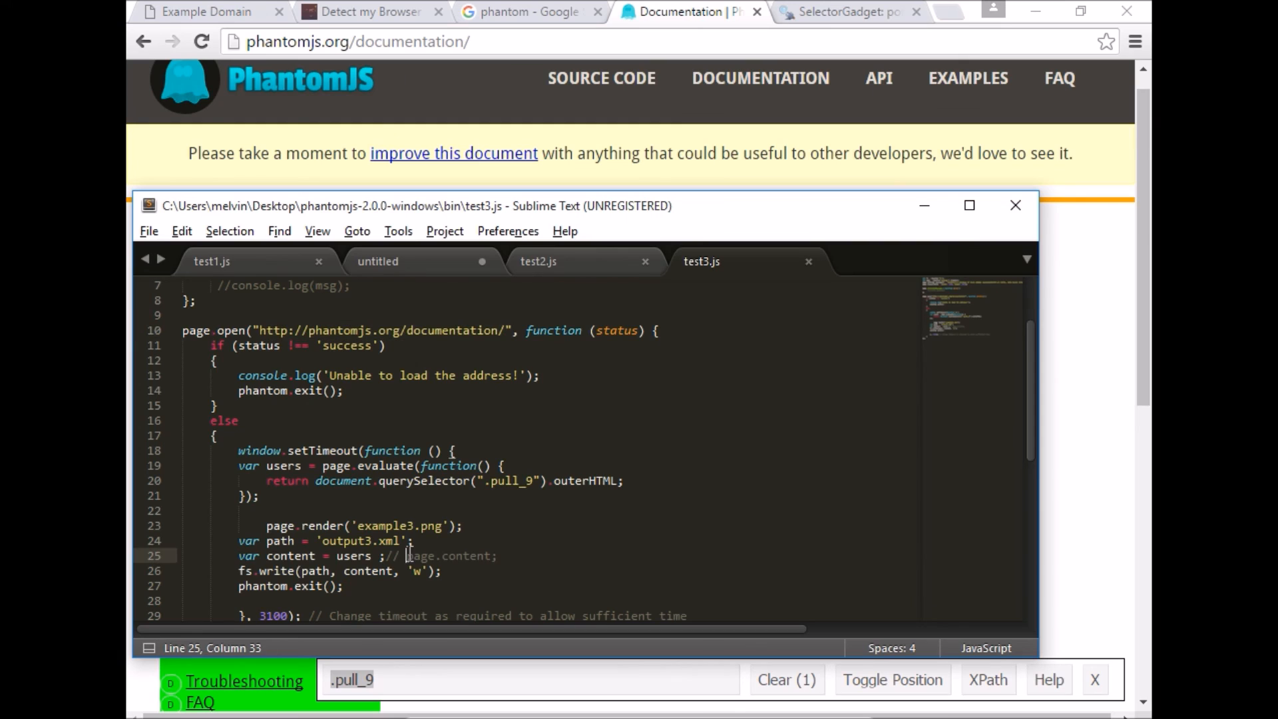
pyautogui.scroll(-1, 418, 509)
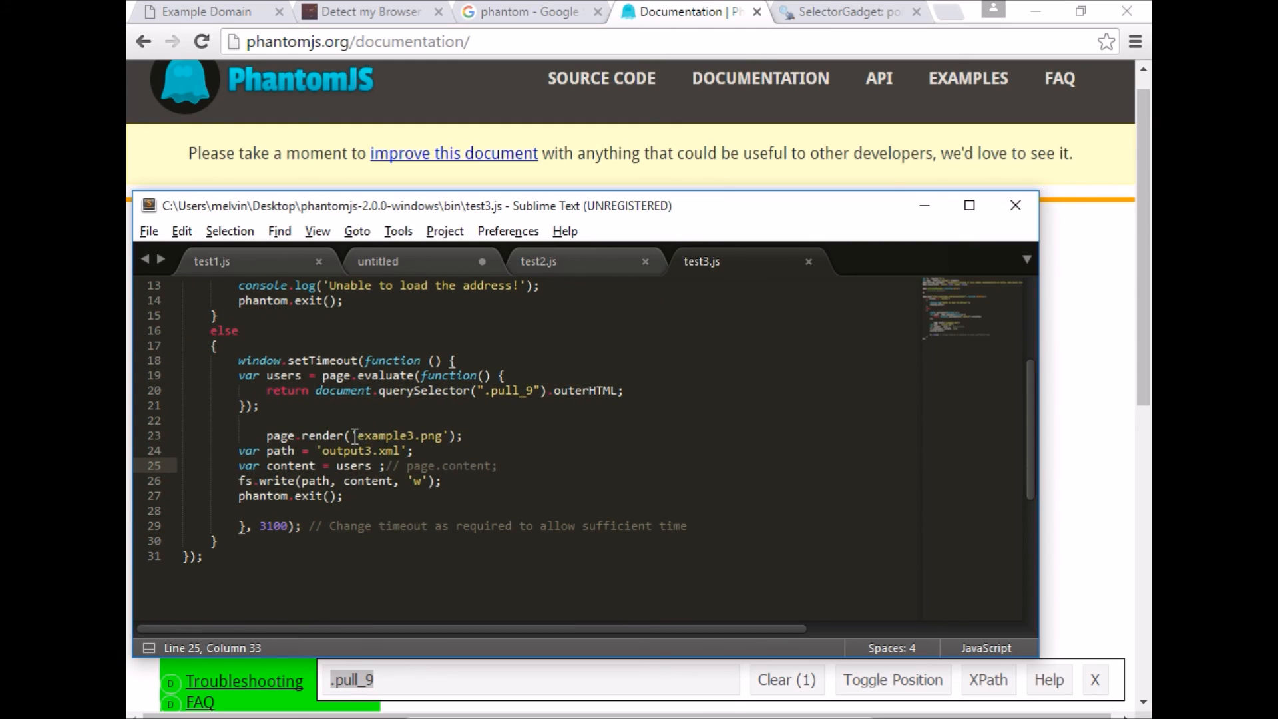
pyautogui.moveTo(354, 435); pyautogui.dragTo(440, 436)
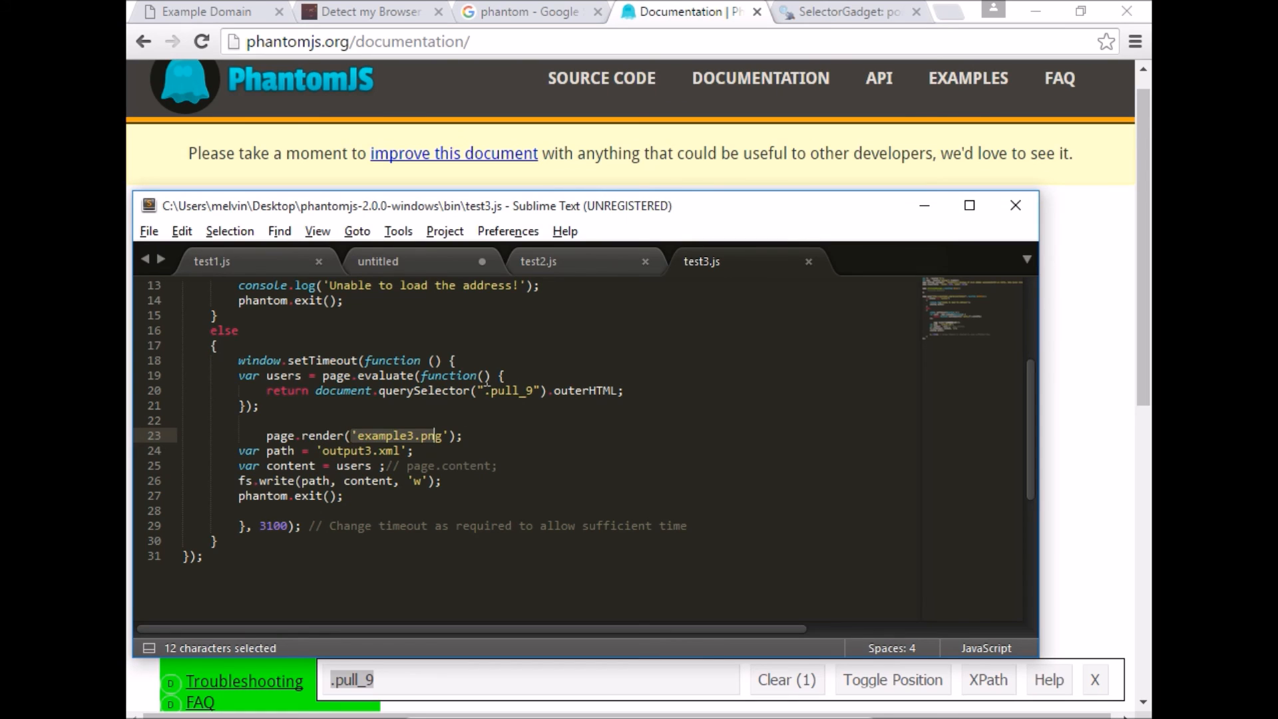
pyautogui.scroll(2, 491, 424)
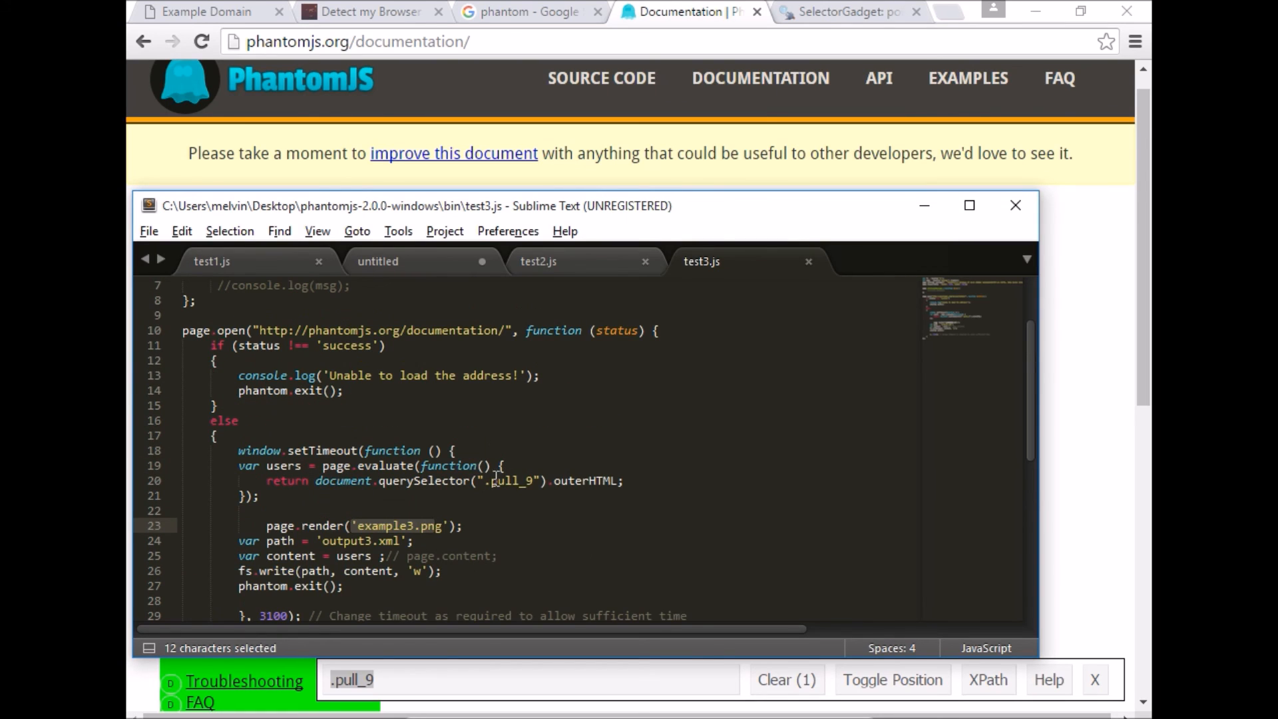
pyautogui.moveTo(486, 481); pyautogui.dragTo(537, 480)
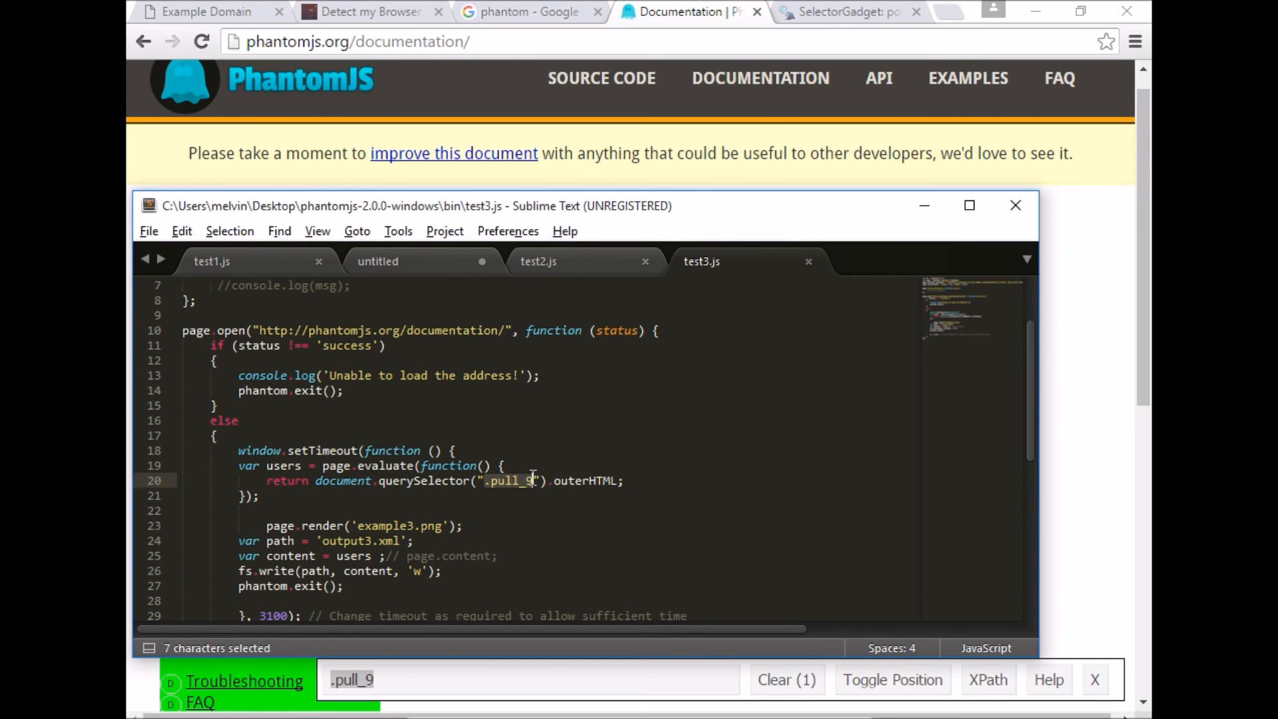
pyautogui.scroll(-2, 343, 569)
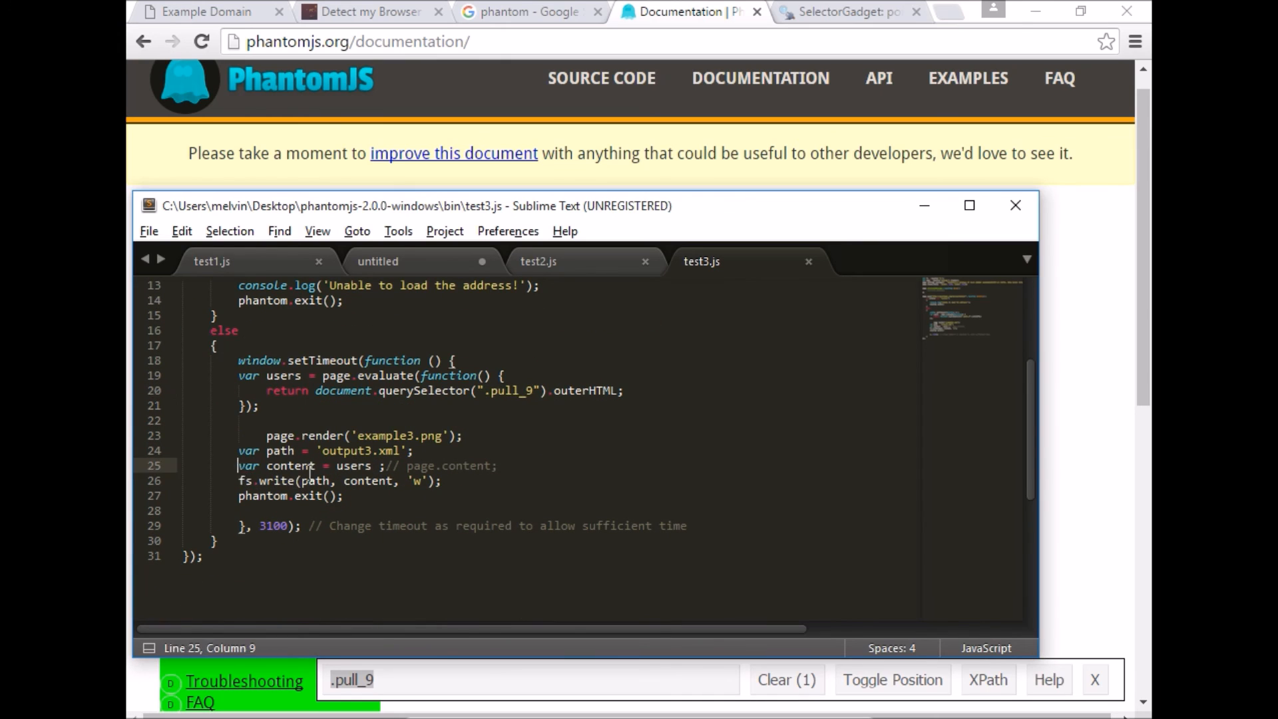
pyautogui.moveTo(239, 466); pyautogui.dragTo(442, 481)
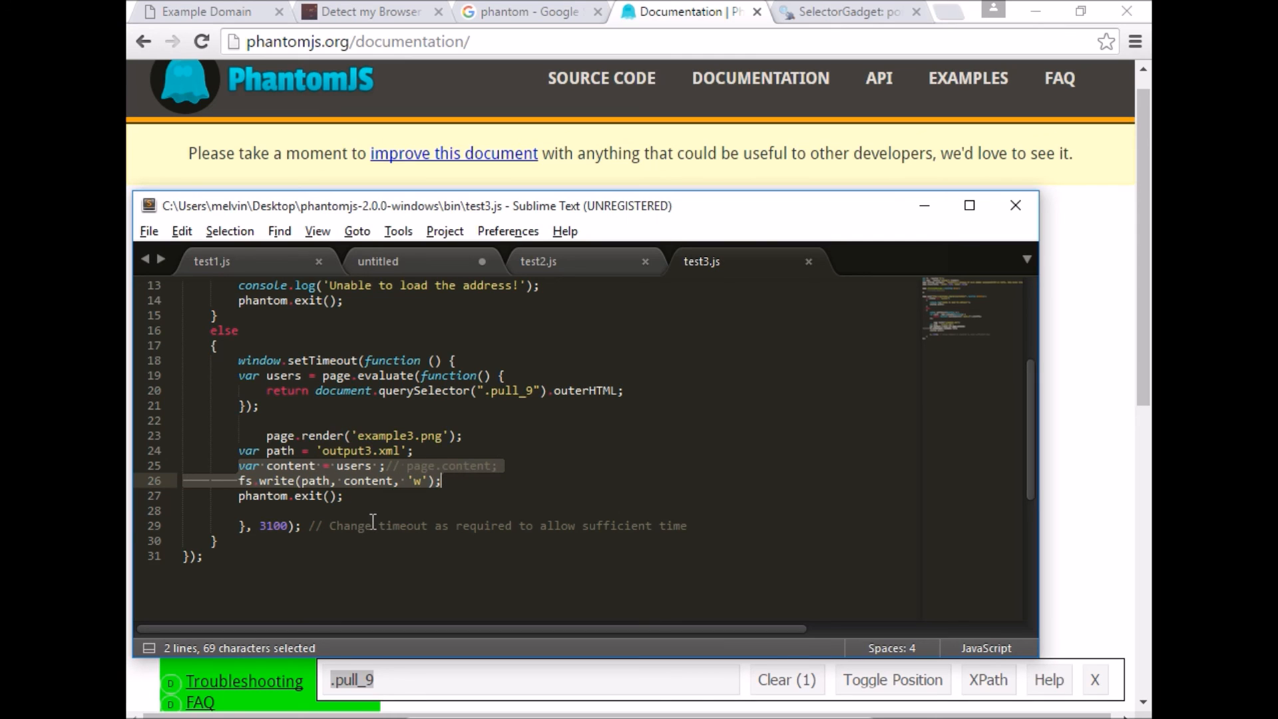
pyautogui.scroll(1, 372, 522)
pyautogui.click(266, 571)
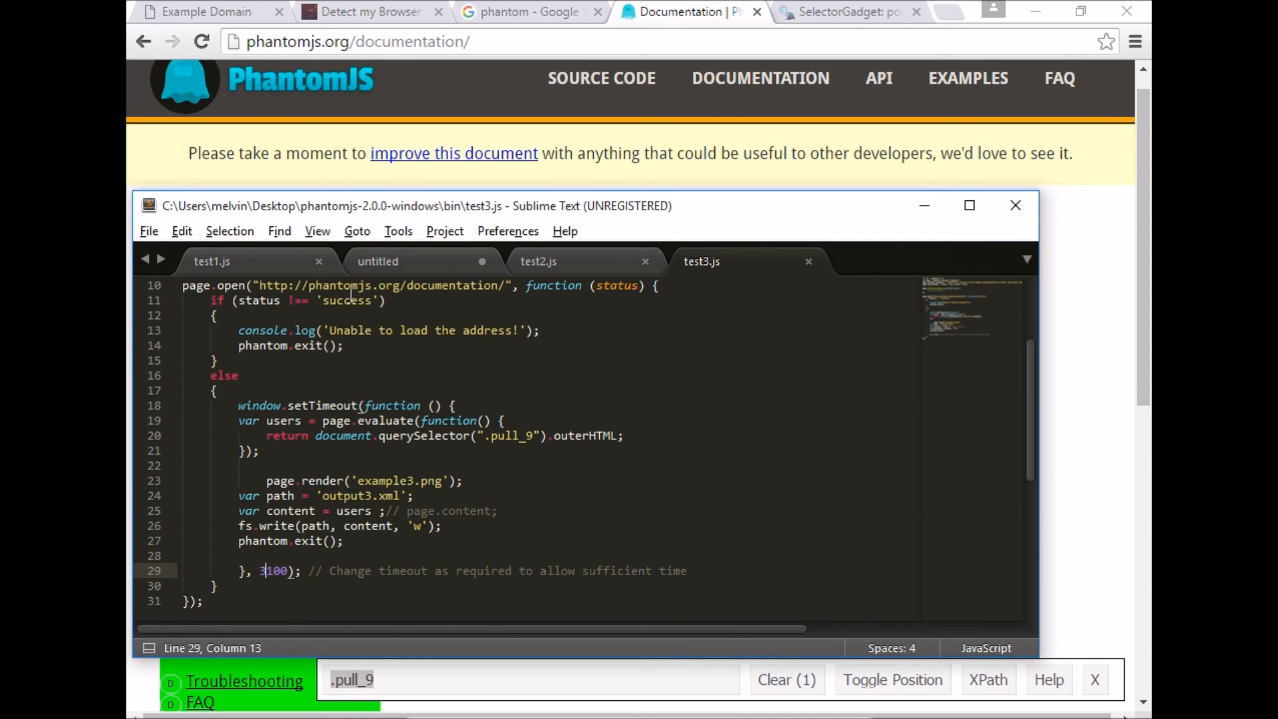
pyautogui.click(545, 259)
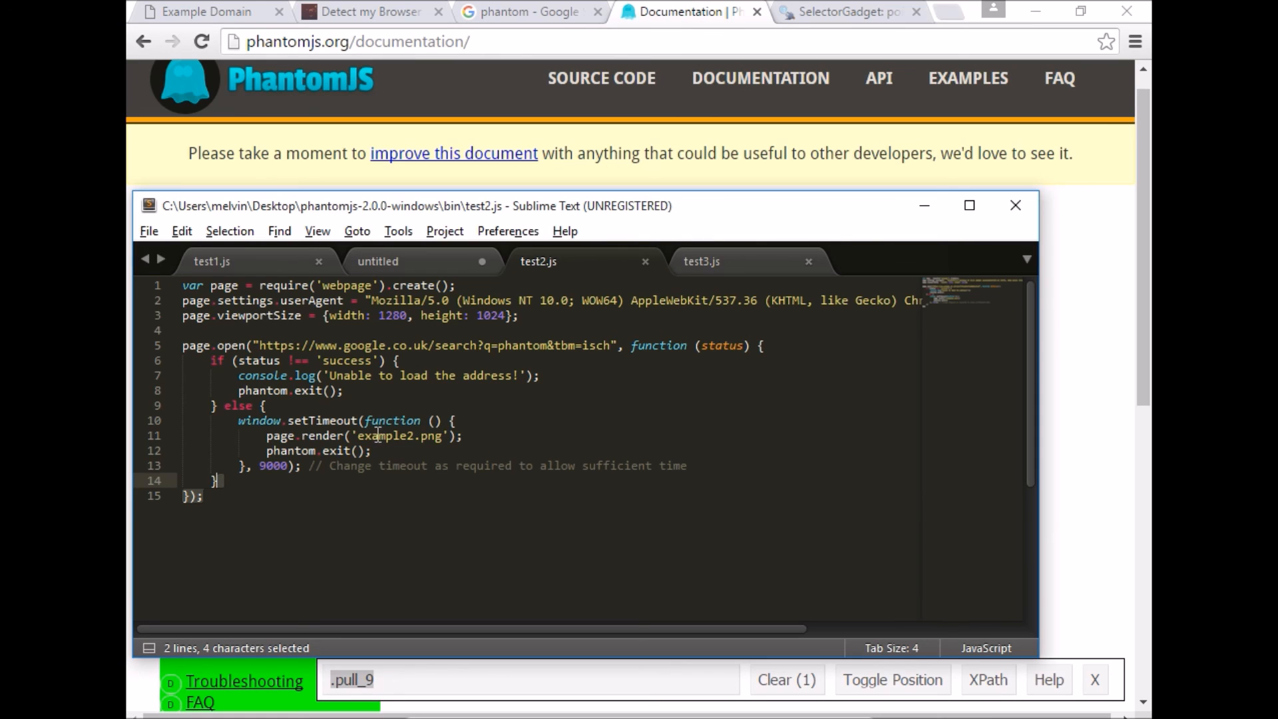
pyautogui.click(722, 264)
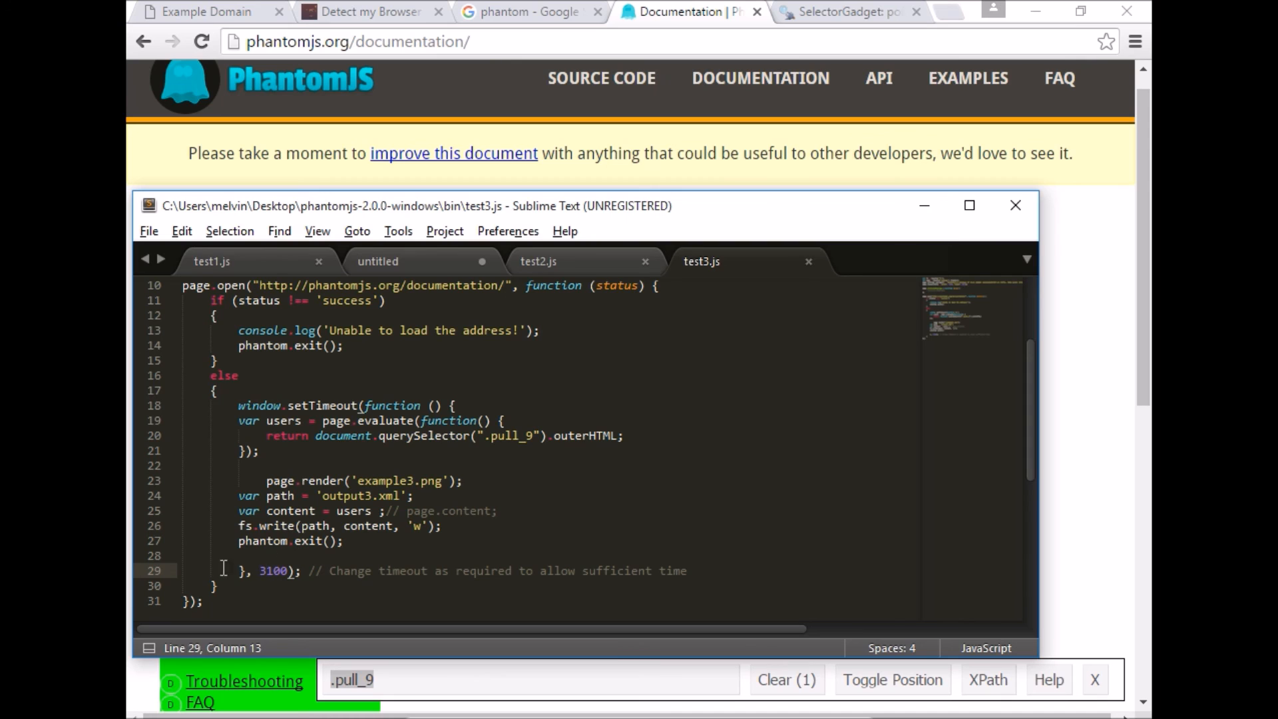
pyautogui.moveTo(232, 569); pyautogui.dragTo(330, 571)
pyautogui.scroll(3, 240, 370)
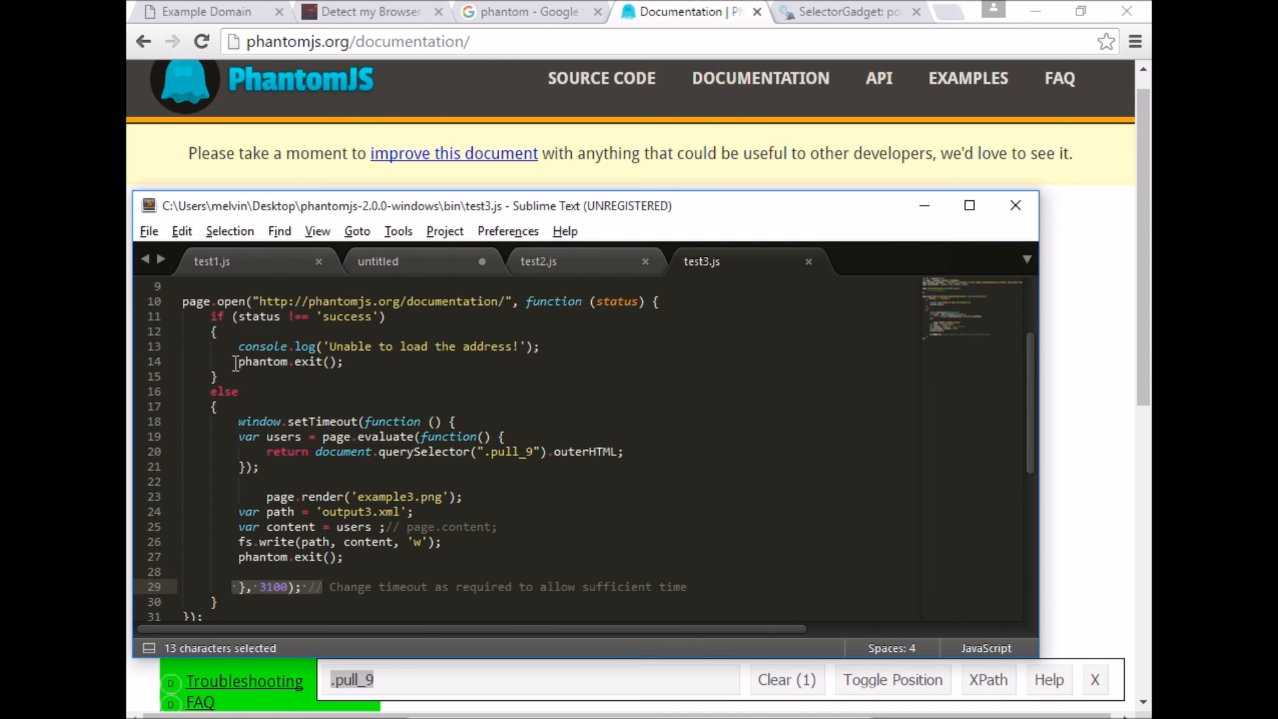
pyautogui.scroll(-3, 253, 392)
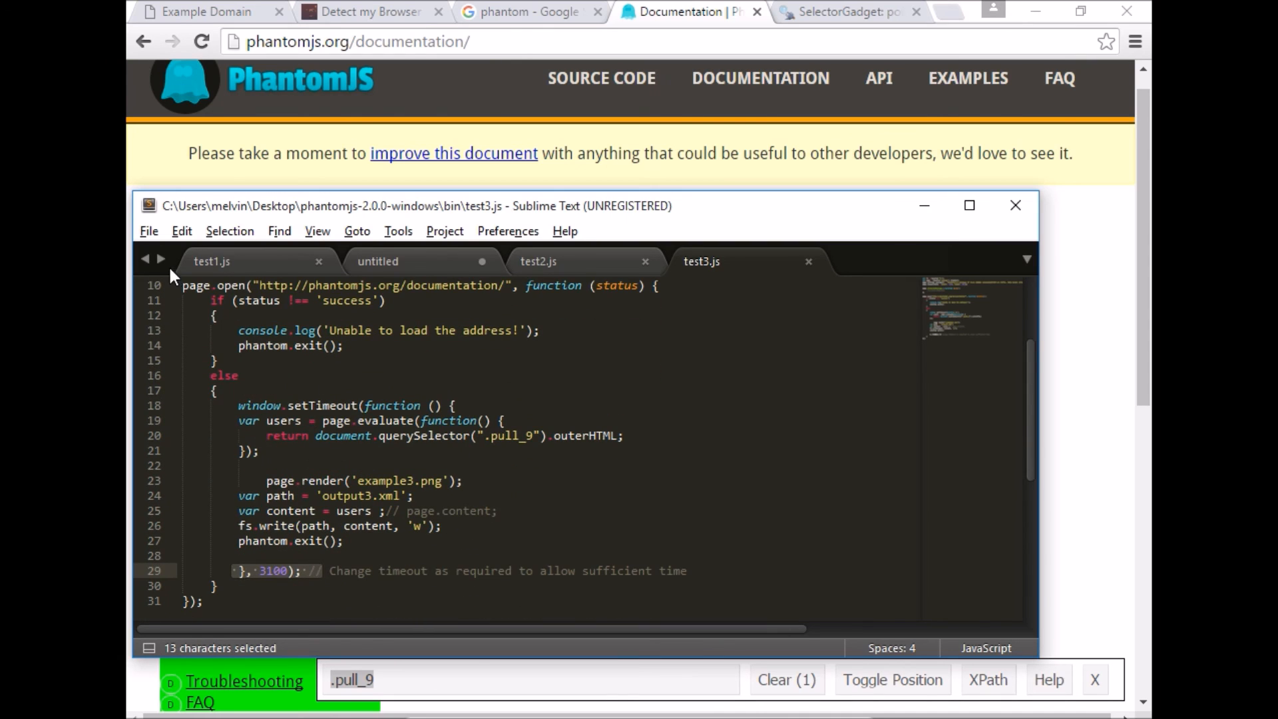
pyautogui.click(300, 358)
# In cmd, recall the last phantomjs command, change it to test3.js and run it.
pyautogui.hotkey('alt', 'Tab')
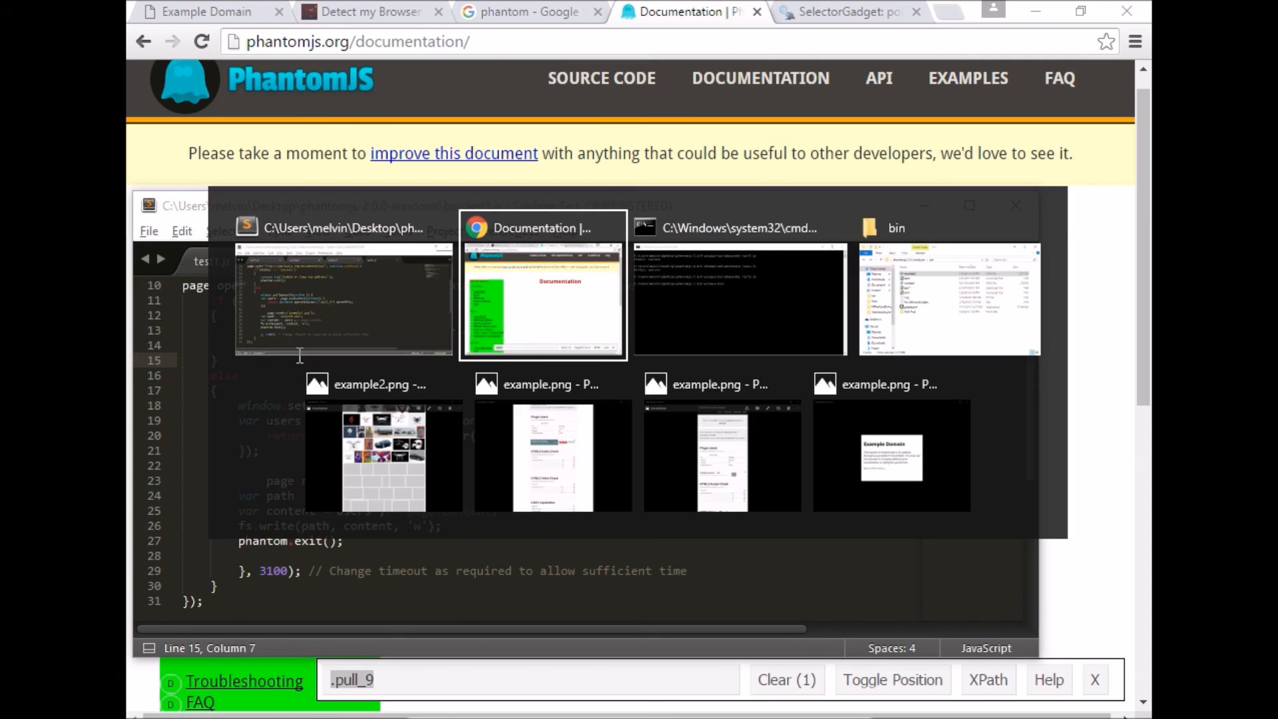
pyautogui.hotkey('alt', 'Tab')
pyautogui.press('Up')
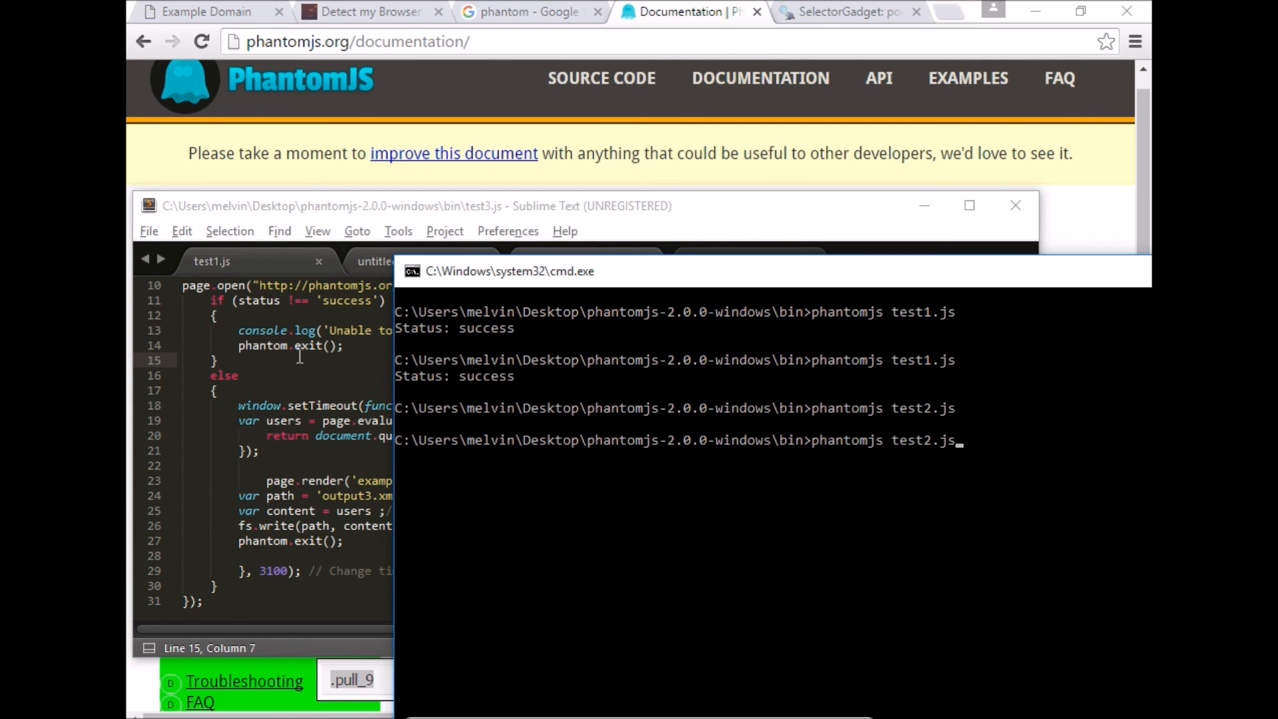
pyautogui.press('BackSpace')
pyautogui.press('BackSpace')
pyautogui.press('BackSpace')
pyautogui.write('3.js')
pyautogui.press('Return')
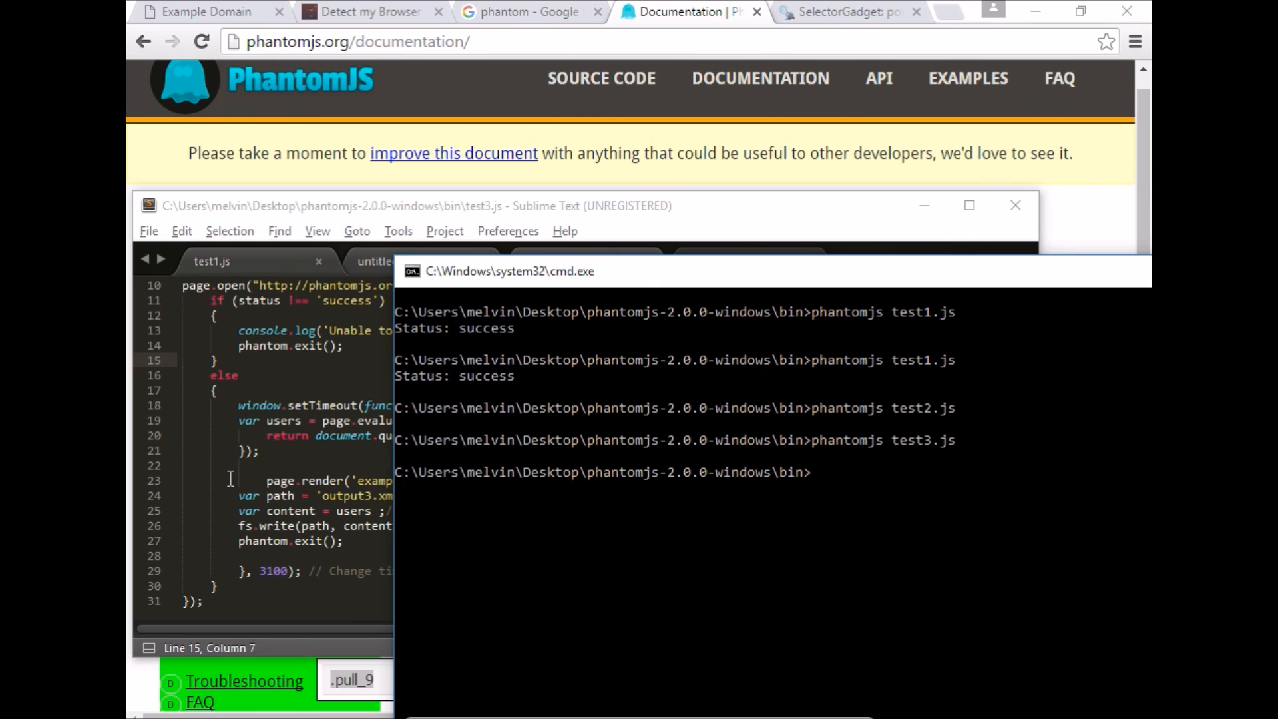
pyautogui.hotkey('alt', 'Tab')
pyautogui.hotkey('alt', 'Tab')
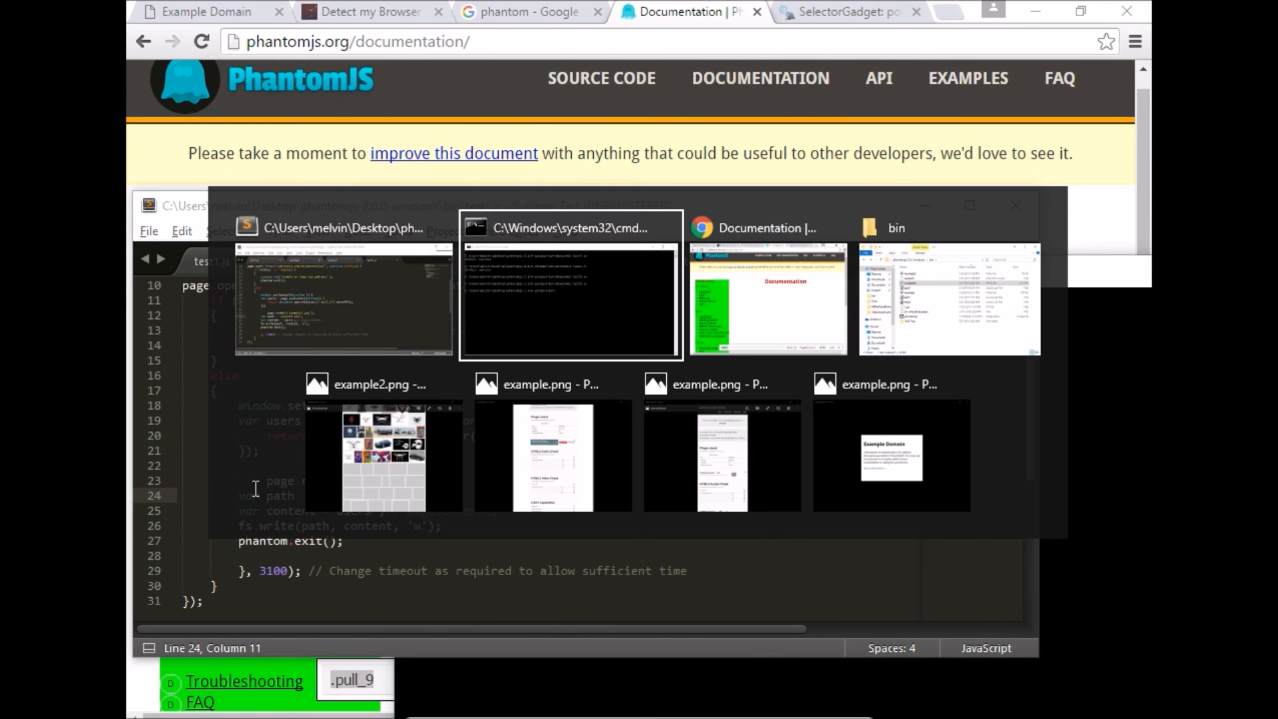
# Open example3.png from the bin folder and compare it with example2 in Photos.
pyautogui.press('Tab')
pyautogui.press('Tab')
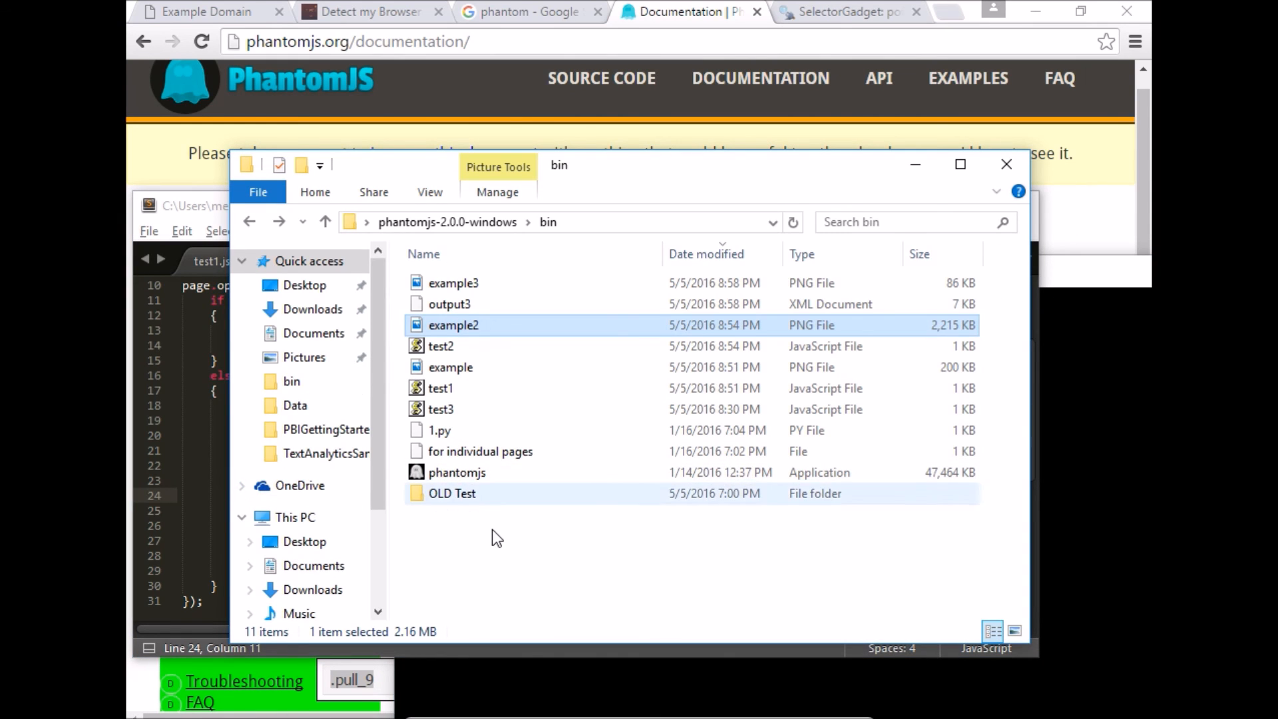
pyautogui.click(491, 531)
pyautogui.click(467, 283)
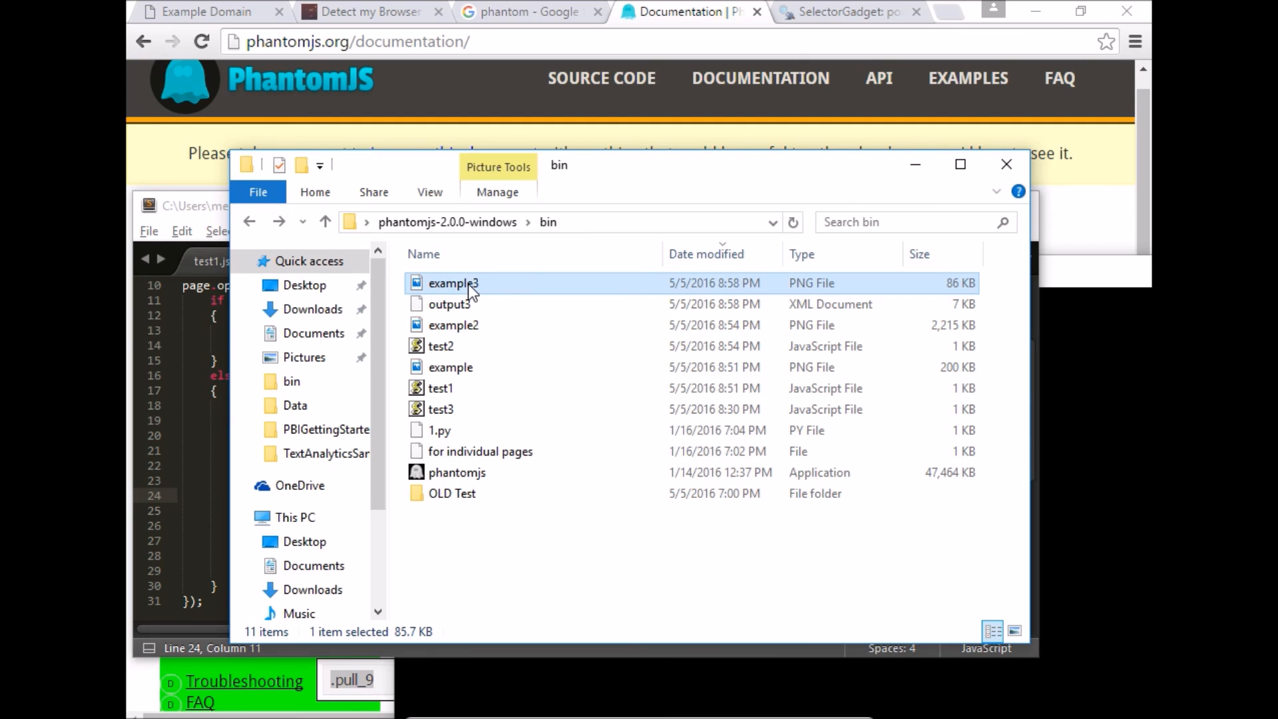
pyautogui.doubleClick(469, 284)
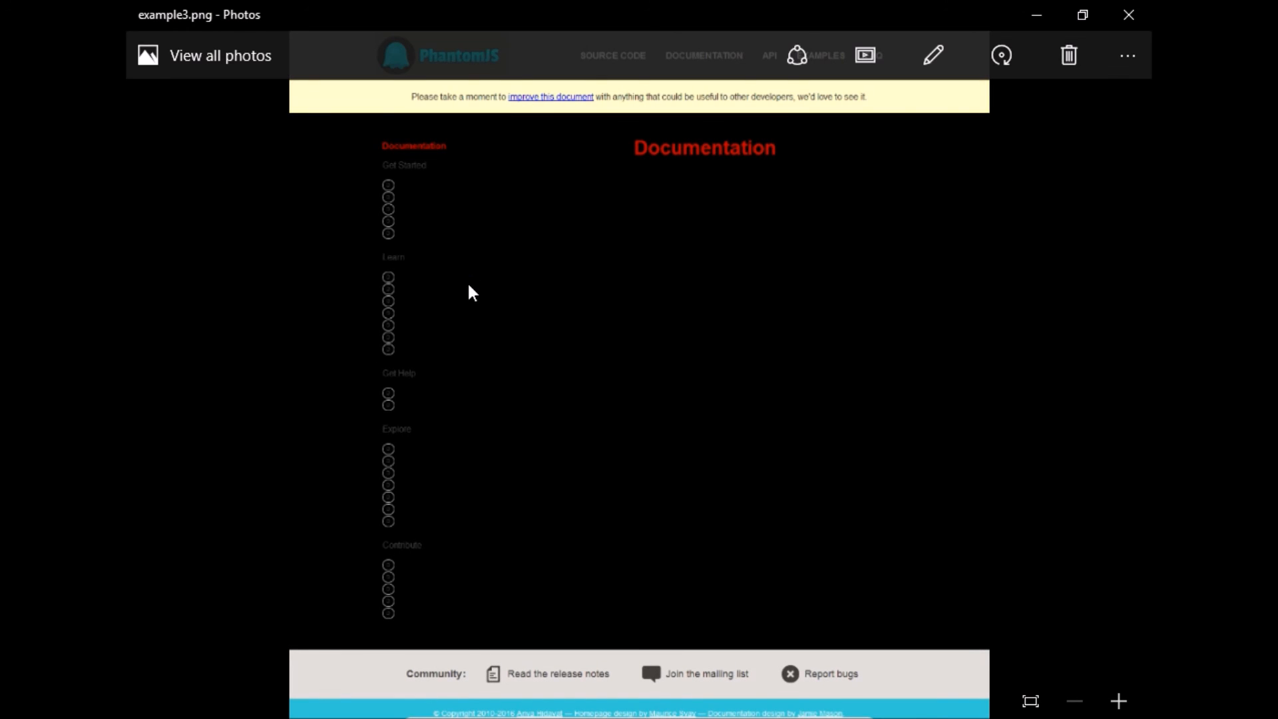
pyautogui.press('Left')
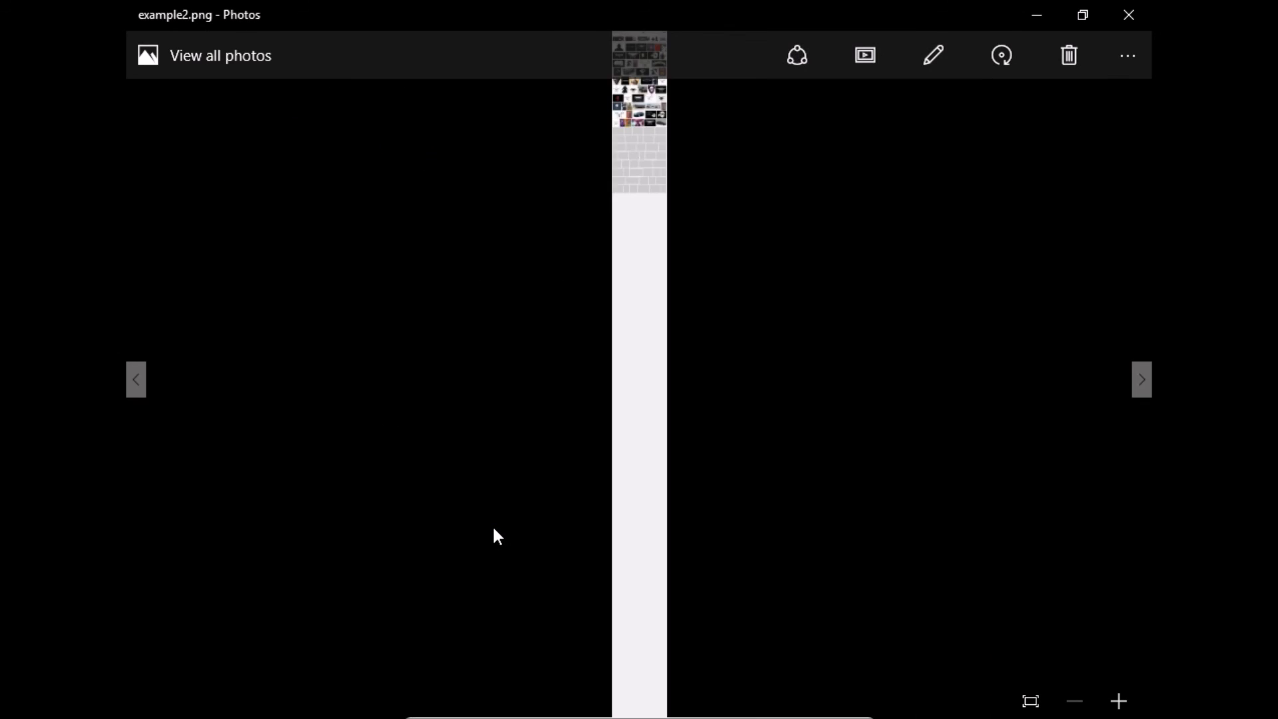
pyautogui.press('Right')
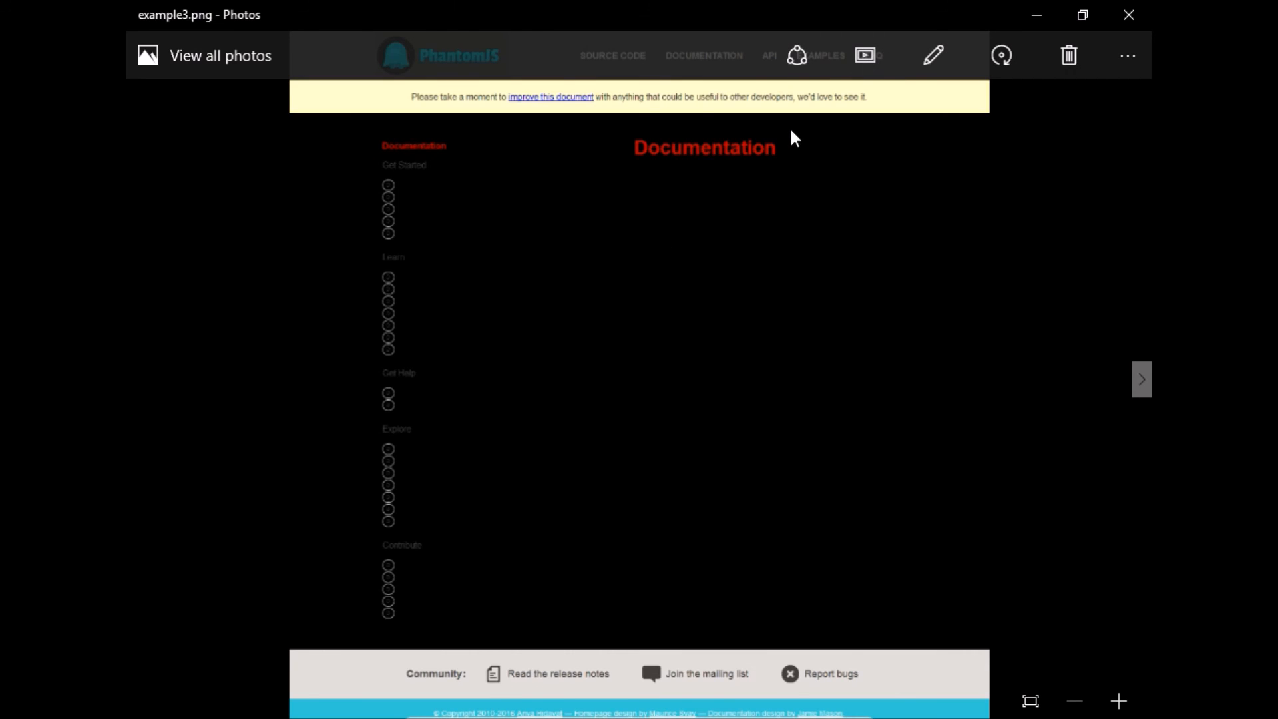
# Pick up output3.xml in Explorer and carry it toward the Sublime Text window.
pyautogui.hotkey('alt', 'Tab')
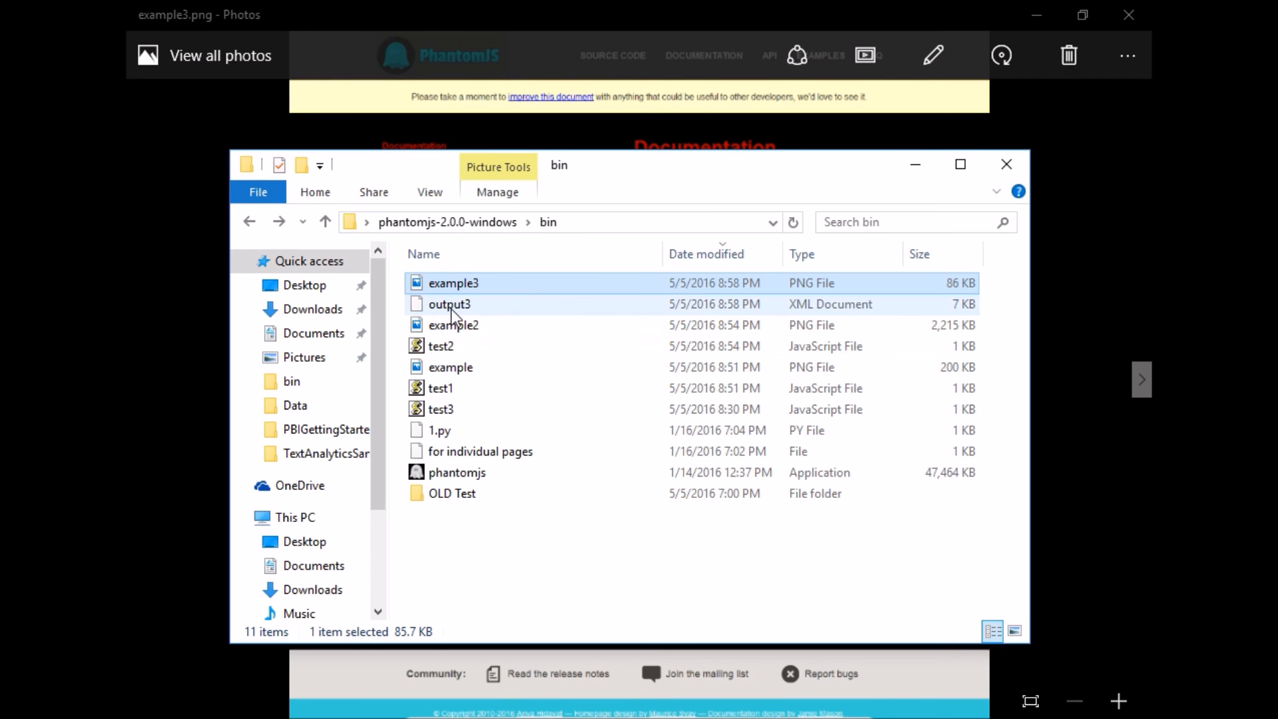
pyautogui.moveTo(452, 309); pyautogui.dragTo(540, 301)
pyautogui.hotkey('alt', 'Tab')
pyautogui.press('Tab')
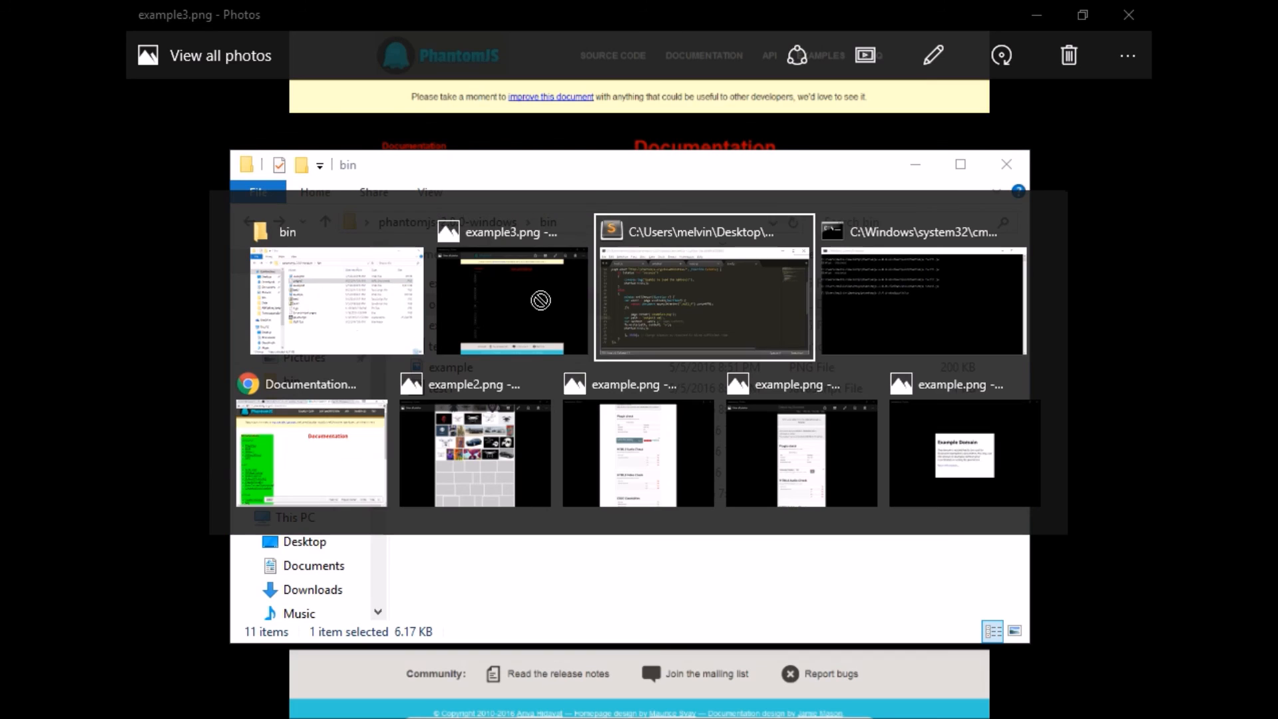
pyautogui.press('Tab')
# Drop output3.xml into Sublime Text and read the scraped .pull_9 sidebar HTML.
pyautogui.hotkey('shift', 'Tab')
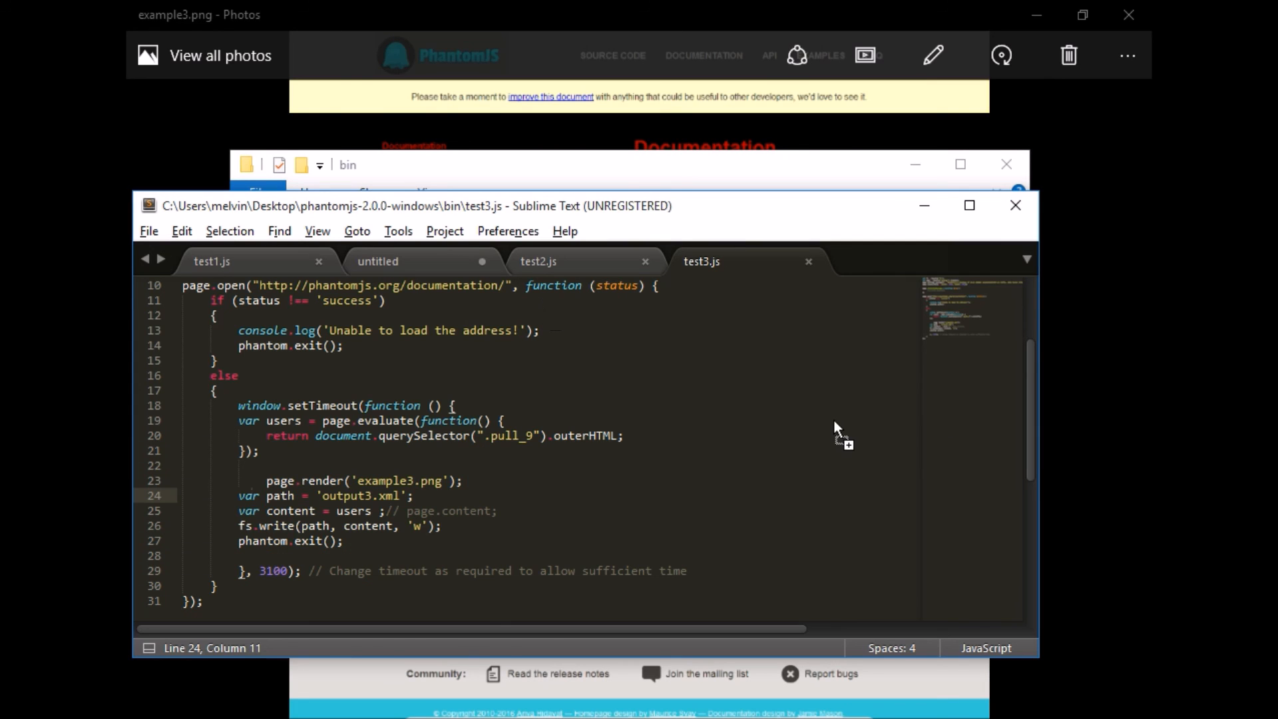
pyautogui.moveTo(834, 419); pyautogui.dragTo(834, 420)
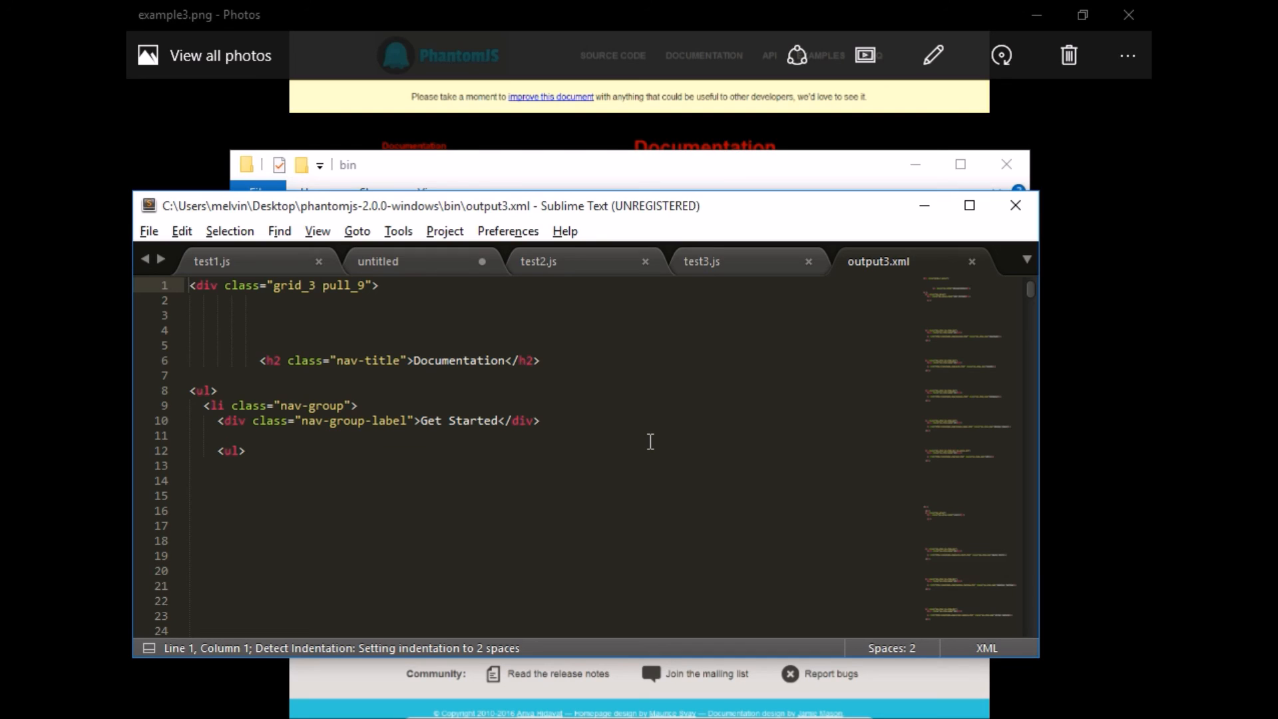
pyautogui.scroll(-5, 650, 441)
pyautogui.scroll(-3, 650, 441)
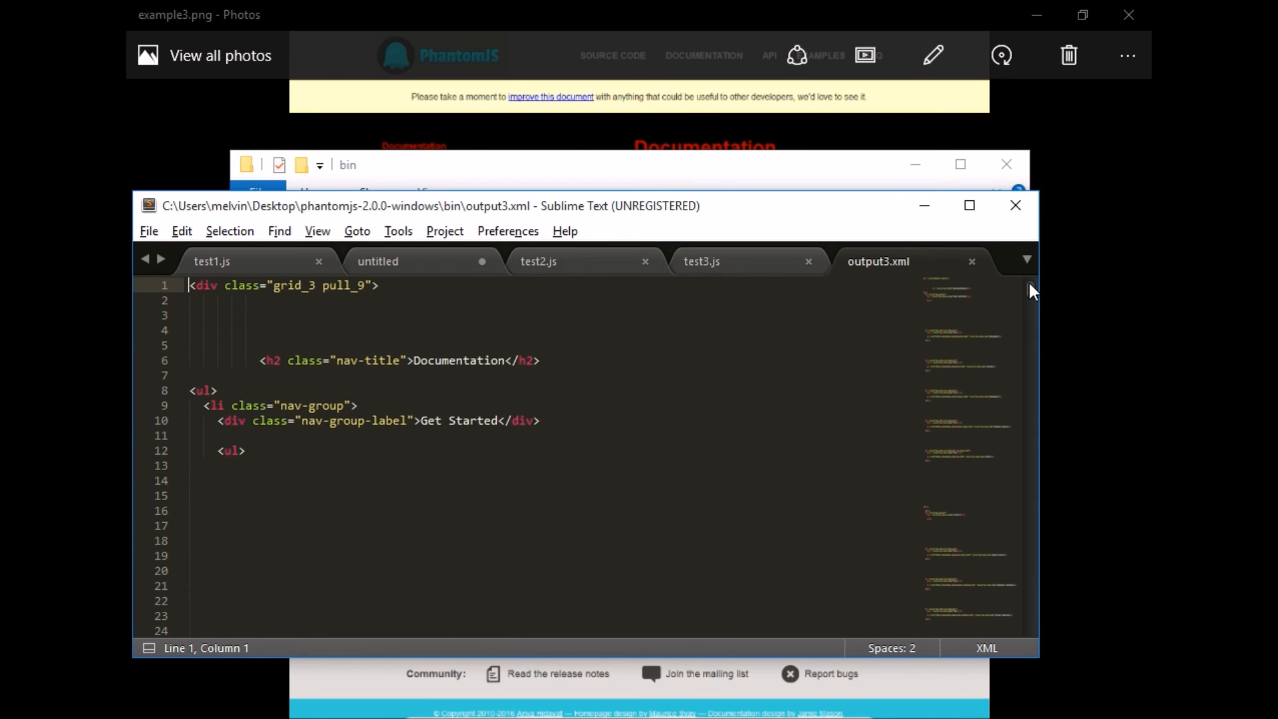
pyautogui.scroll(-5, 559, 439)
pyautogui.scroll(-4, 560, 463)
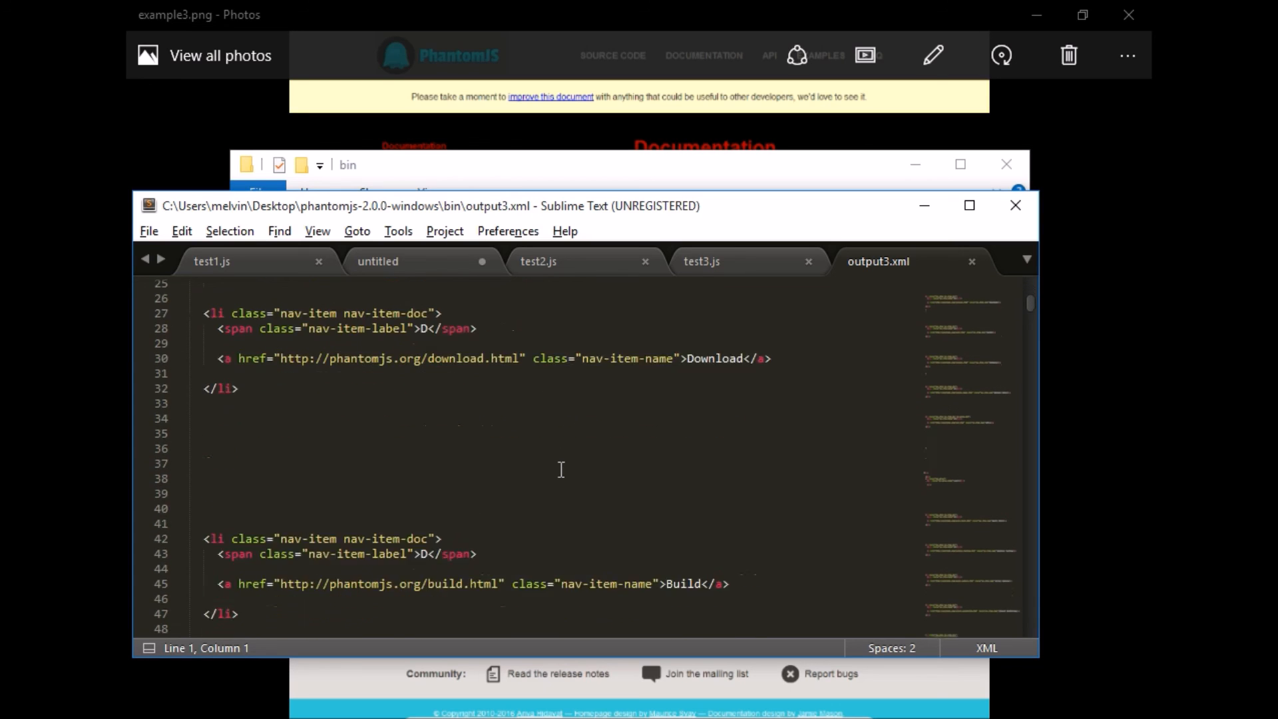
pyautogui.scroll(-4, 559, 470)
pyautogui.scroll(-5, 560, 469)
pyautogui.scroll(-5, 560, 470)
pyautogui.scroll(-5, 560, 469)
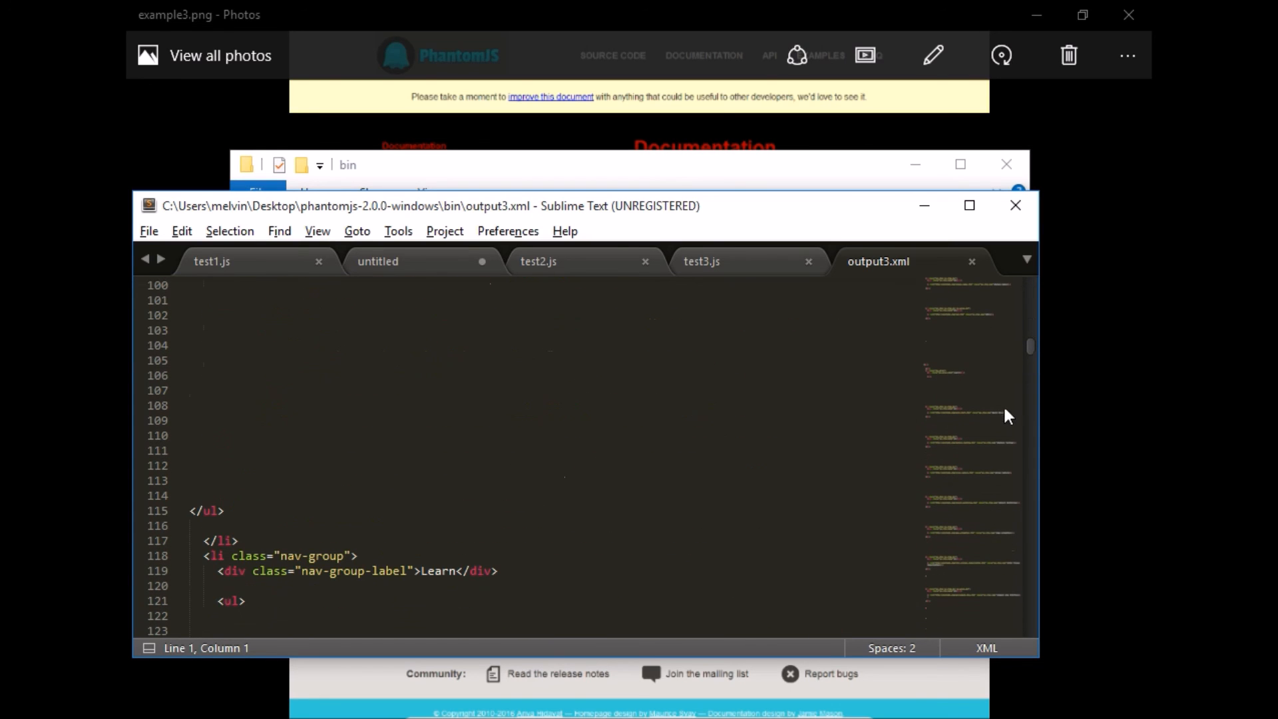
pyautogui.moveTo(1031, 343)
pyautogui.mouseDown()
pyautogui.moveTo(1022, 437)
pyautogui.moveTo(1016, 265)
pyautogui.mouseUp()
pyautogui.click(409, 462)
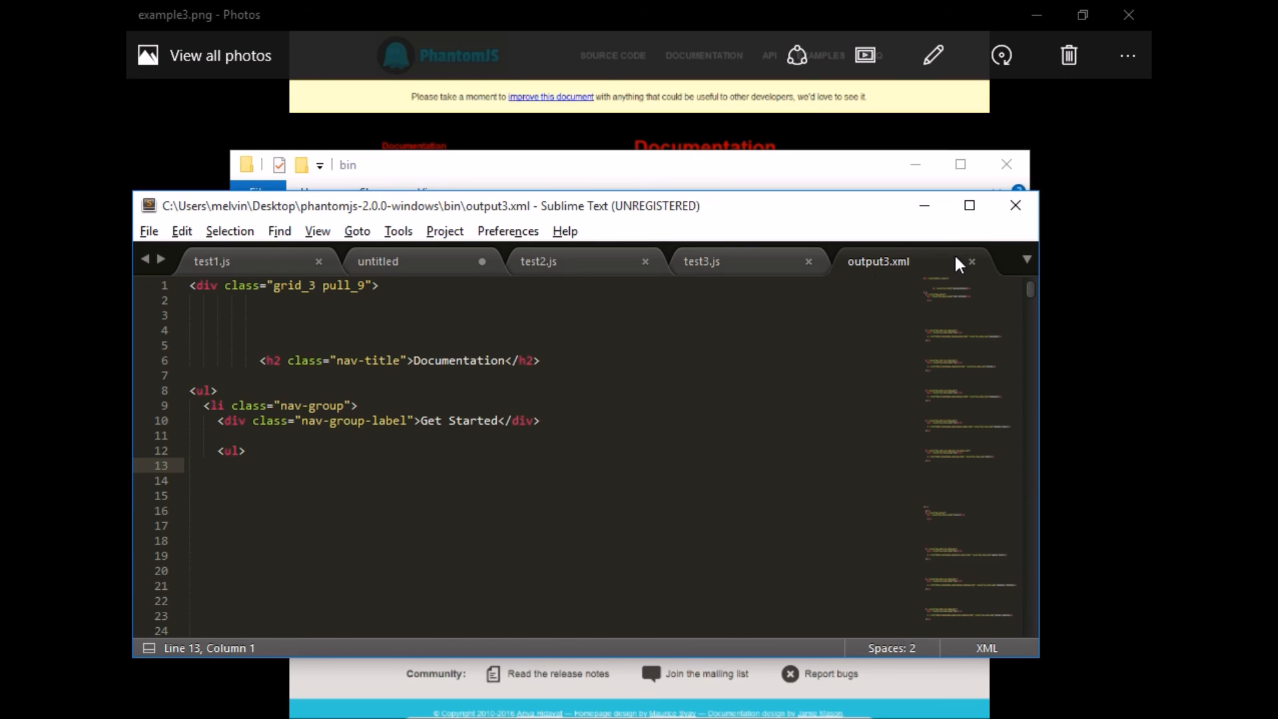
# Close the output3.xml tab and return to reading test3.js.
pyautogui.click(973, 261)
pyautogui.scroll(1, 380, 547)
pyautogui.click(379, 552)
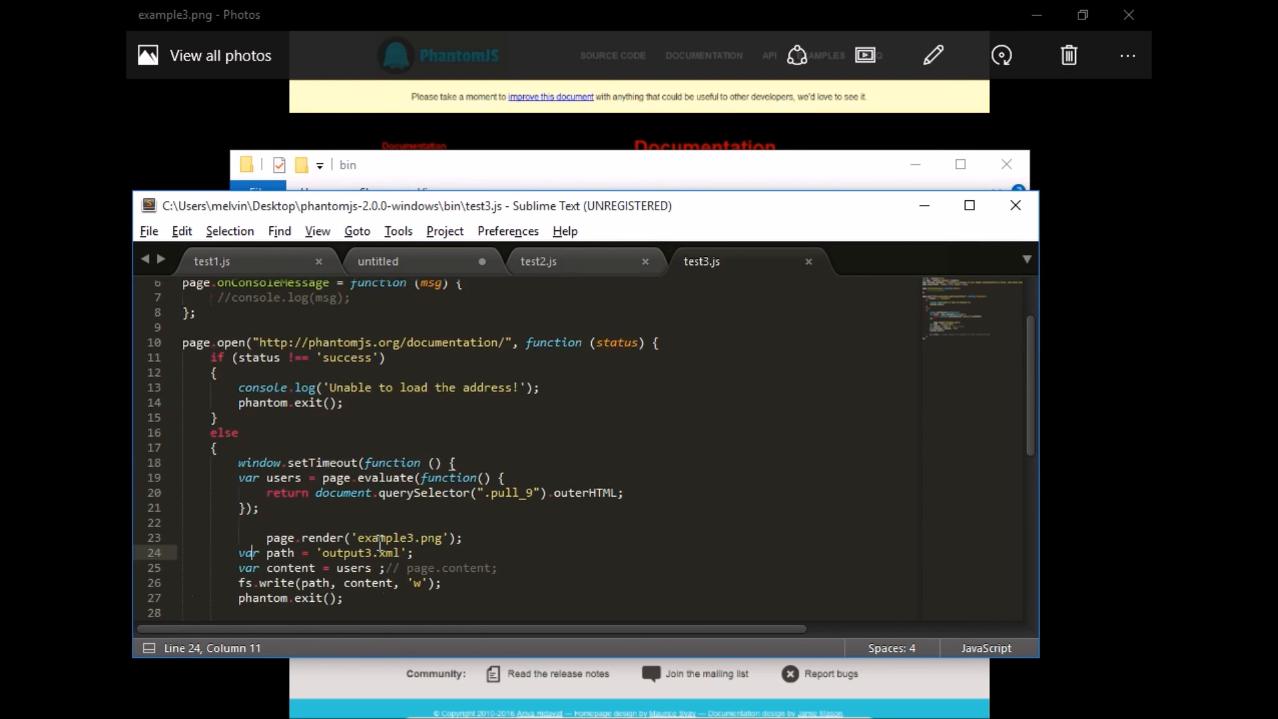
pyautogui.scroll(2, 379, 546)
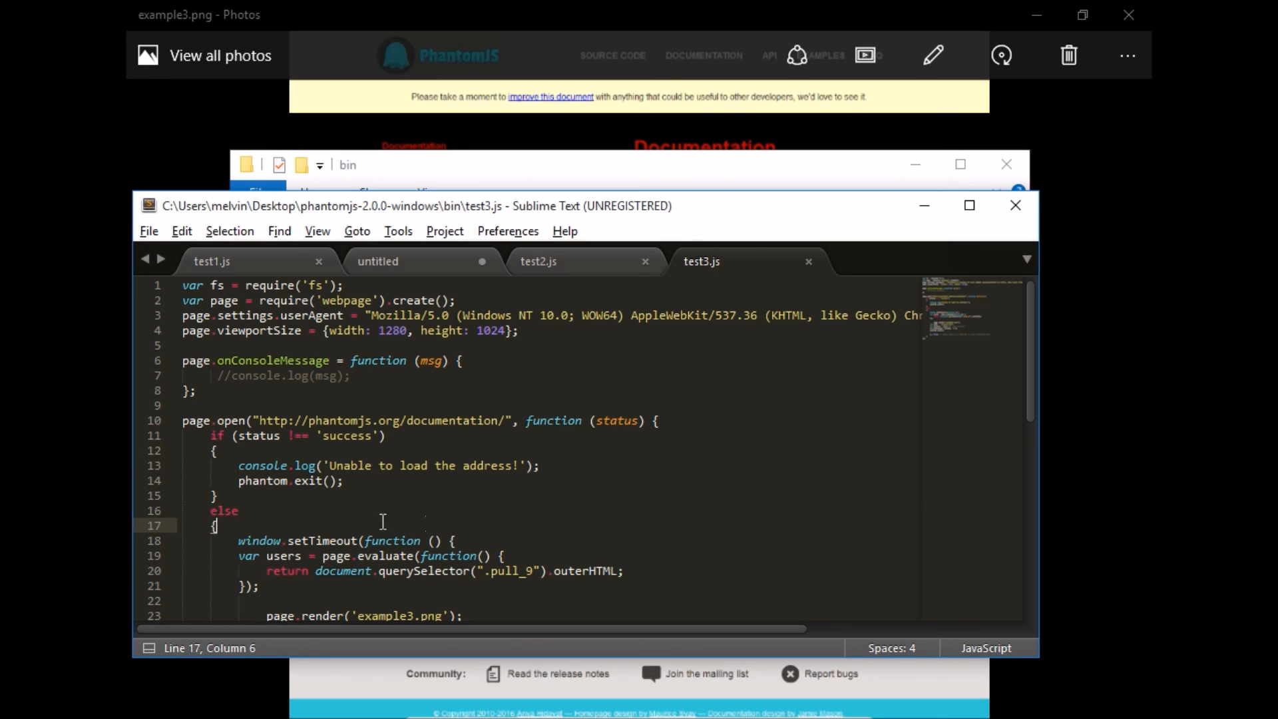
pyautogui.scroll(-3, 383, 521)
pyautogui.scroll(-3, 382, 521)
pyautogui.scroll(-2, 380, 522)
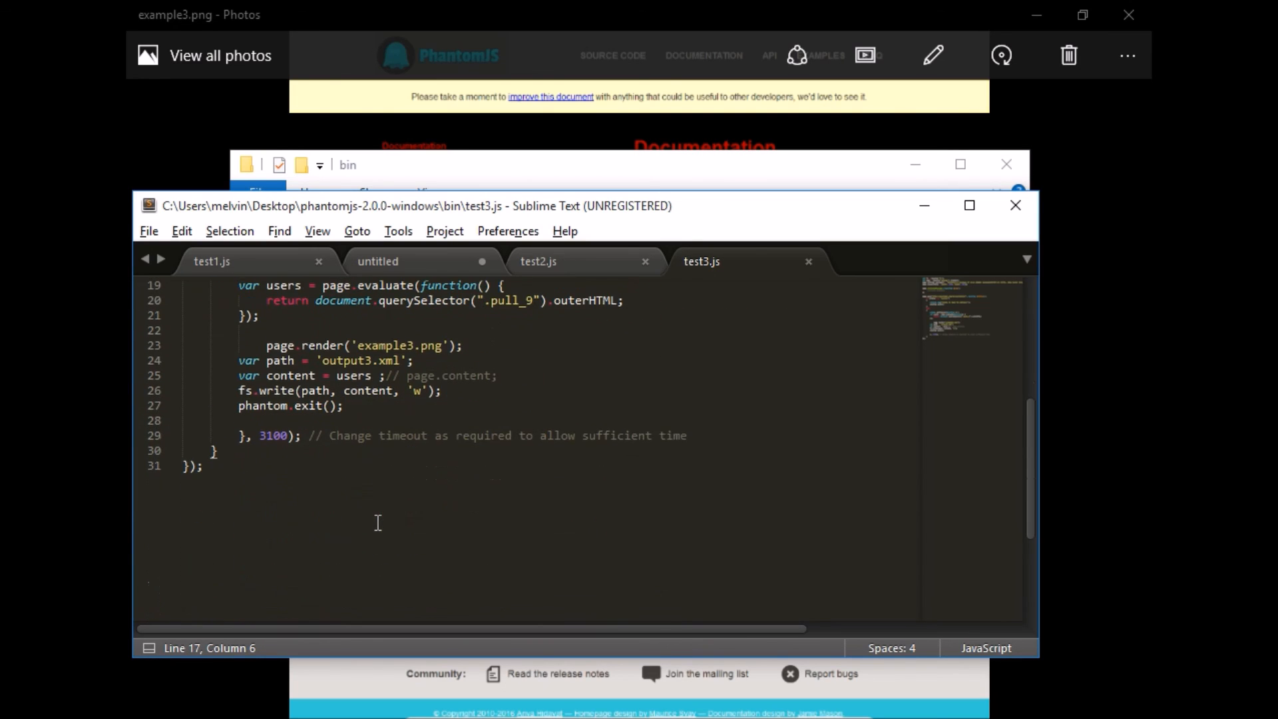
pyautogui.scroll(1, 378, 522)
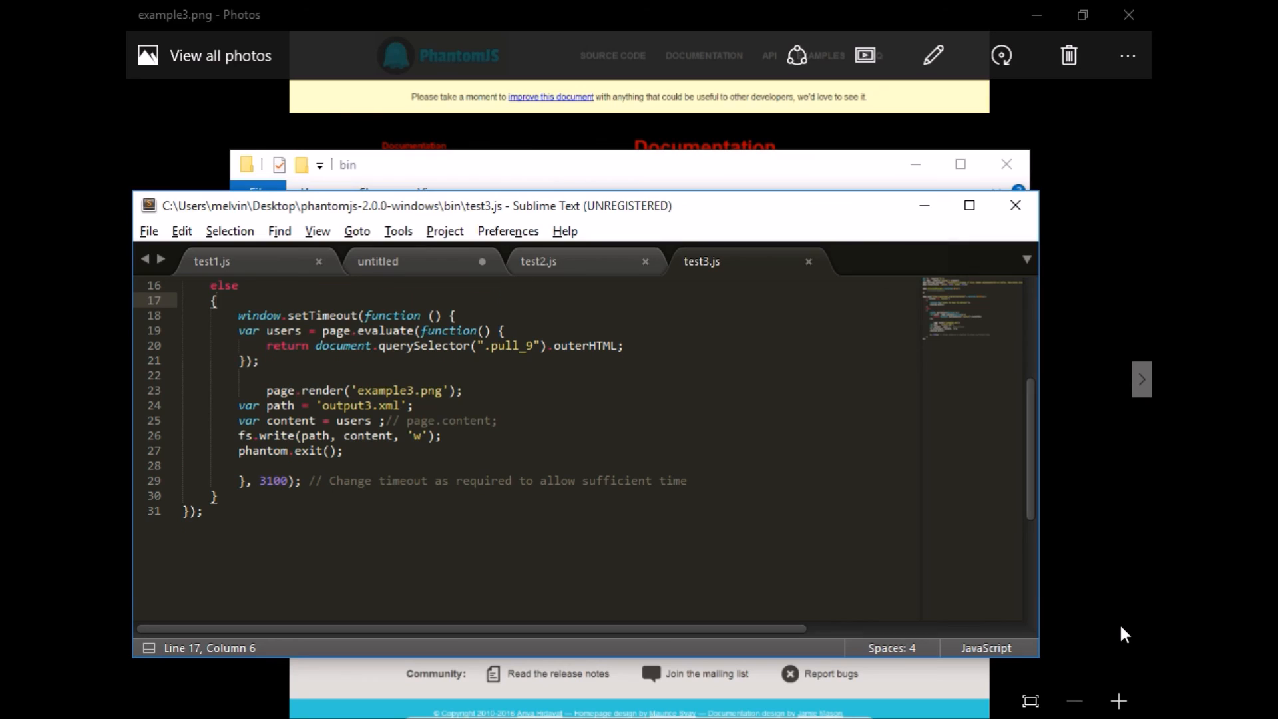